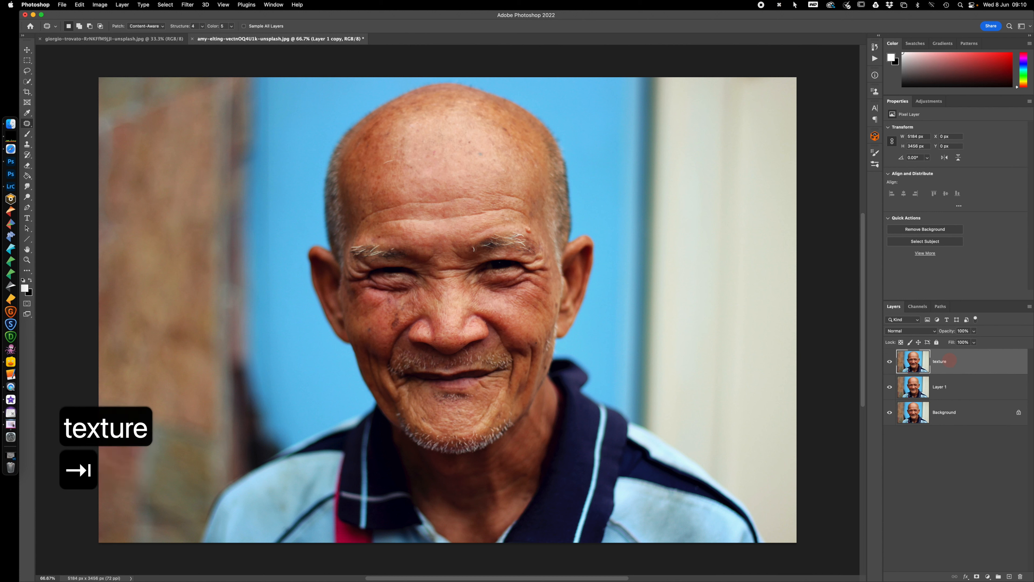
Rename the lower copy layer as colour and add a new empty layer named retouch above it
type("colour")
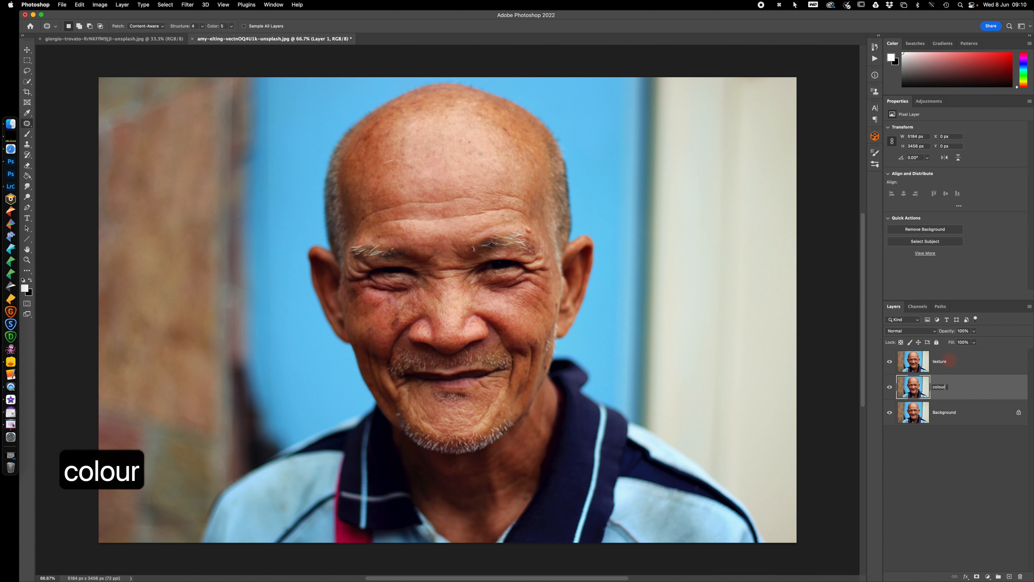
key("Return")
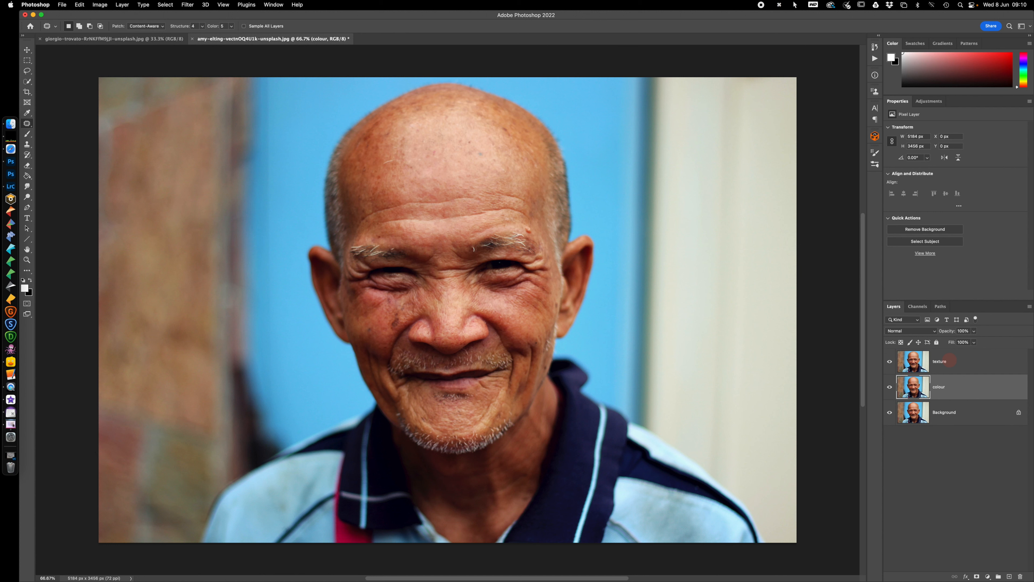
left_click(1010, 577)
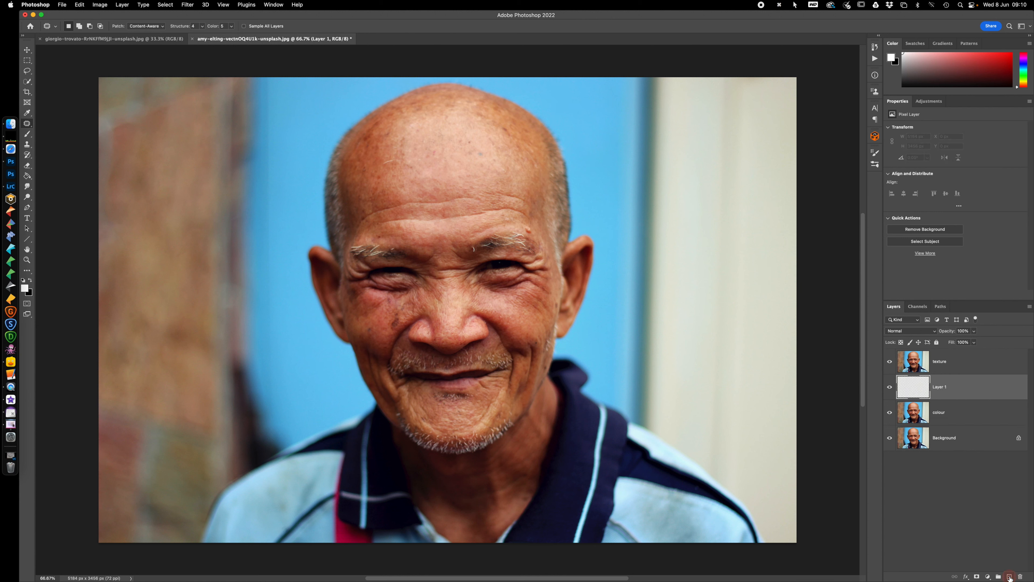
left_click(941, 389)
double_click(941, 388)
type("retouch")
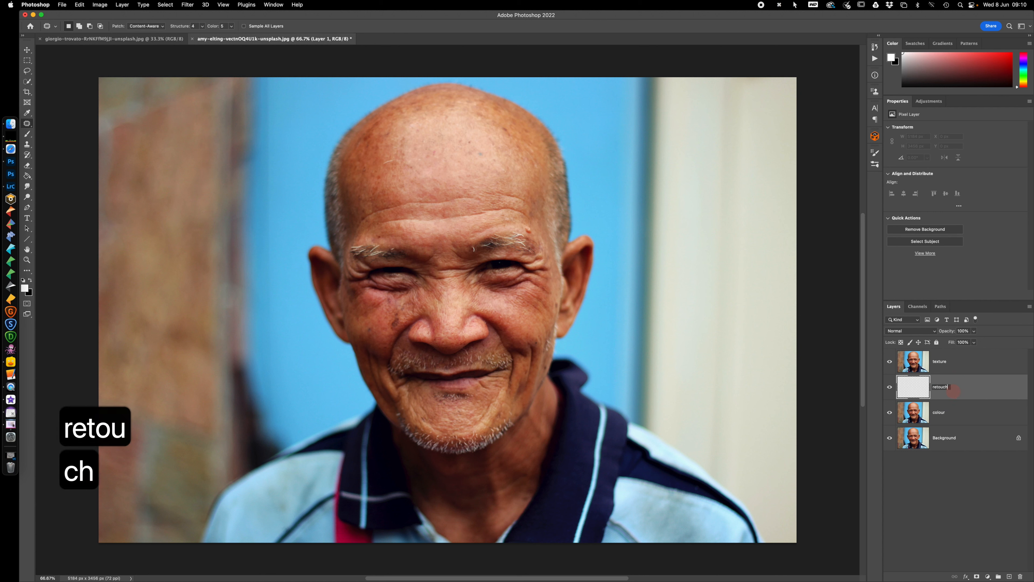
key("Return")
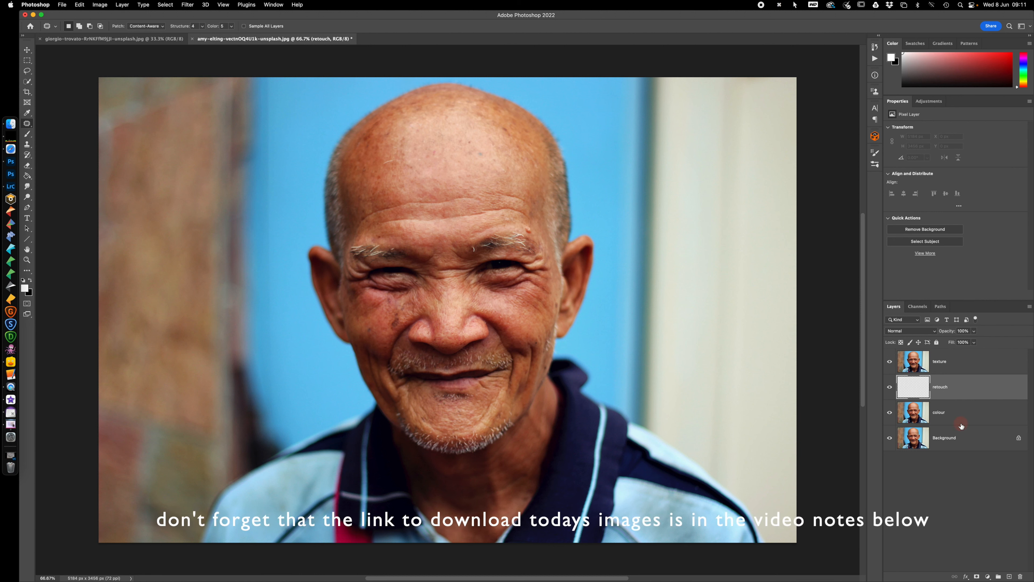
Hide the texture and retouch layers and make the colour layer active
left_click(961, 413)
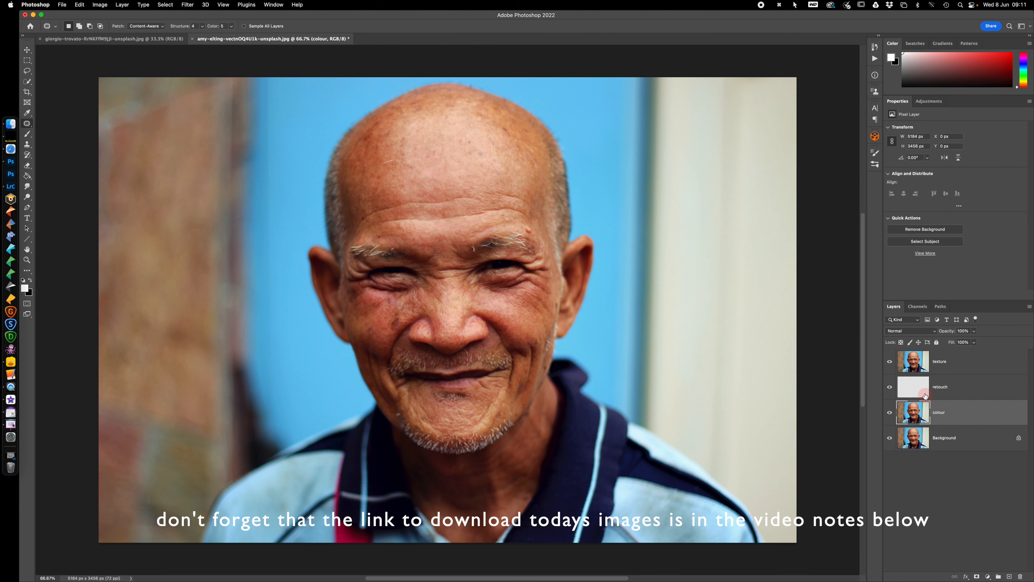
left_click(891, 370)
left_click(889, 387)
left_click(964, 413)
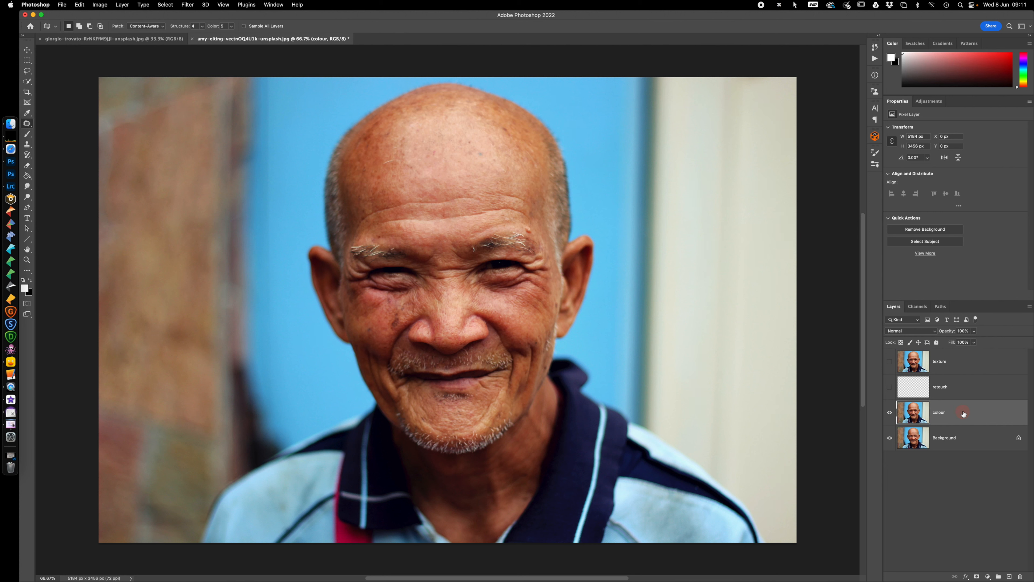
Apply a Gaussian Blur with a radius of about 35 pixels to the colour layer
left_click(189, 5)
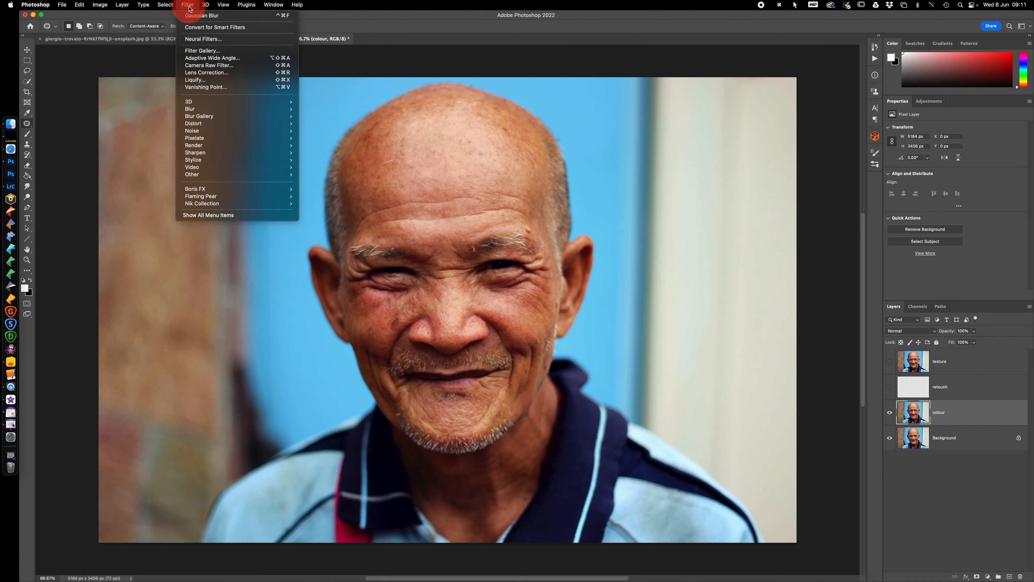
mouse_move(210, 109)
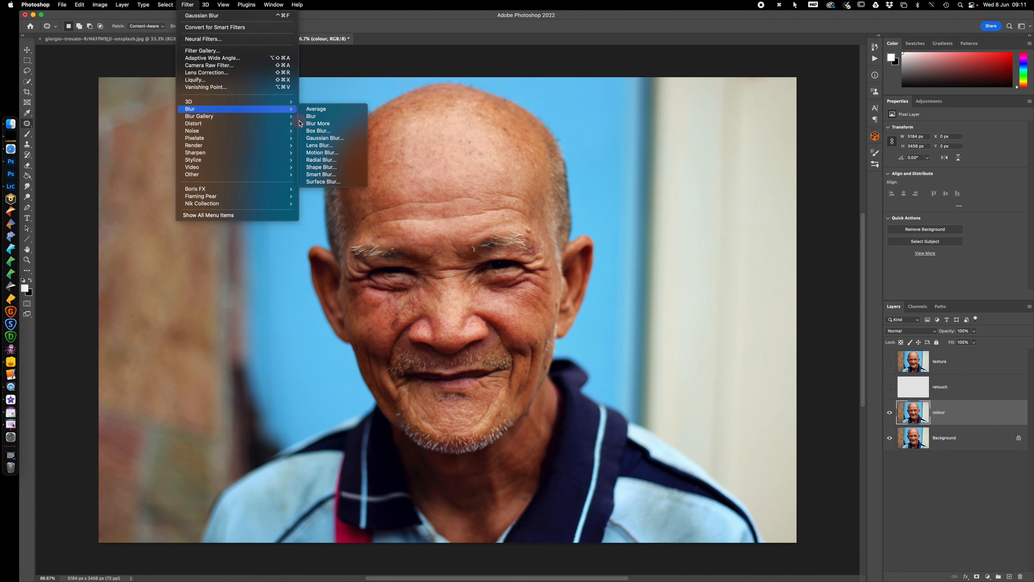
left_click(336, 138)
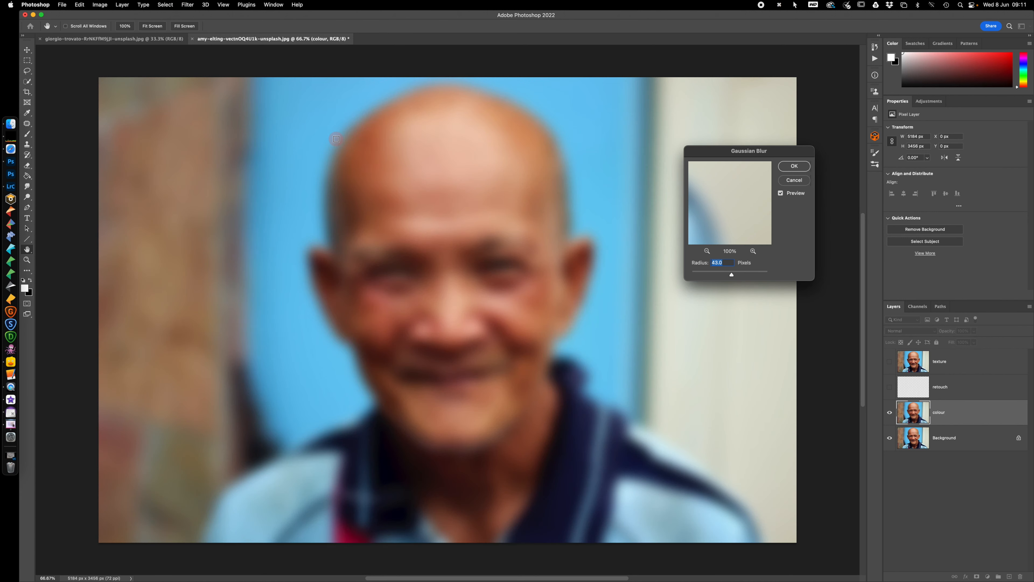
left_click_drag(735, 278, 710, 277)
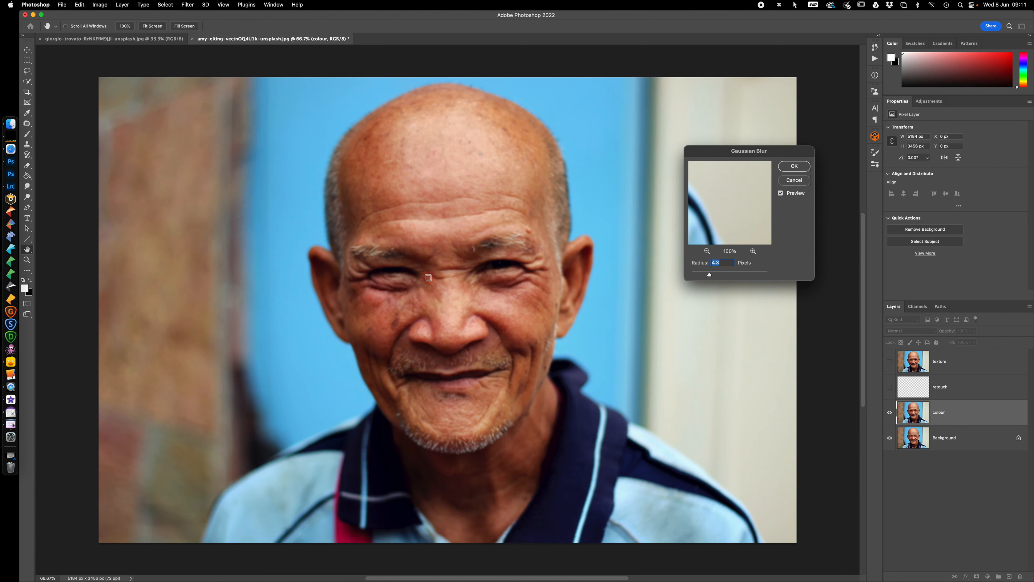
left_click_drag(711, 277, 755, 277)
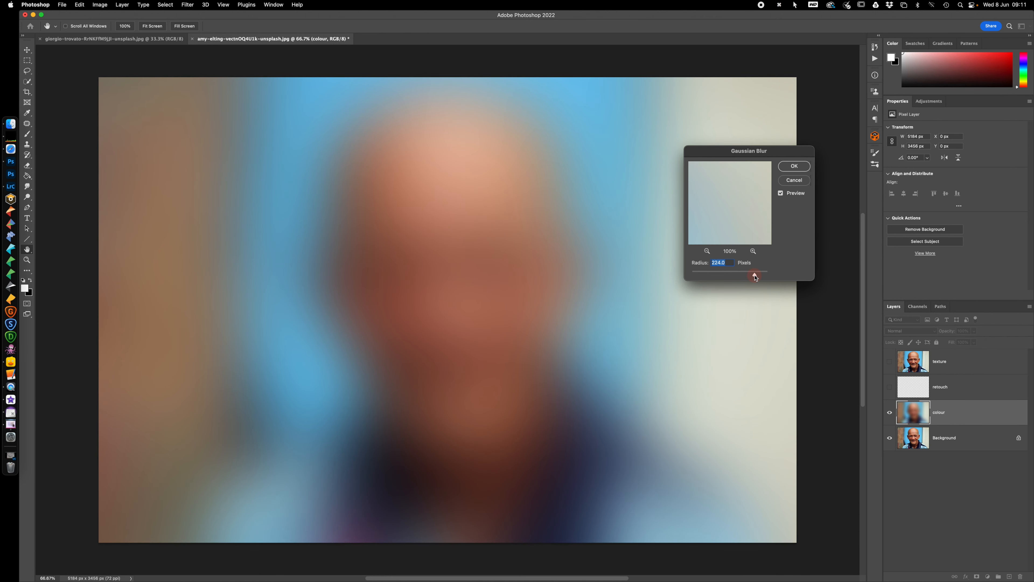
left_click_drag(756, 277, 729, 276)
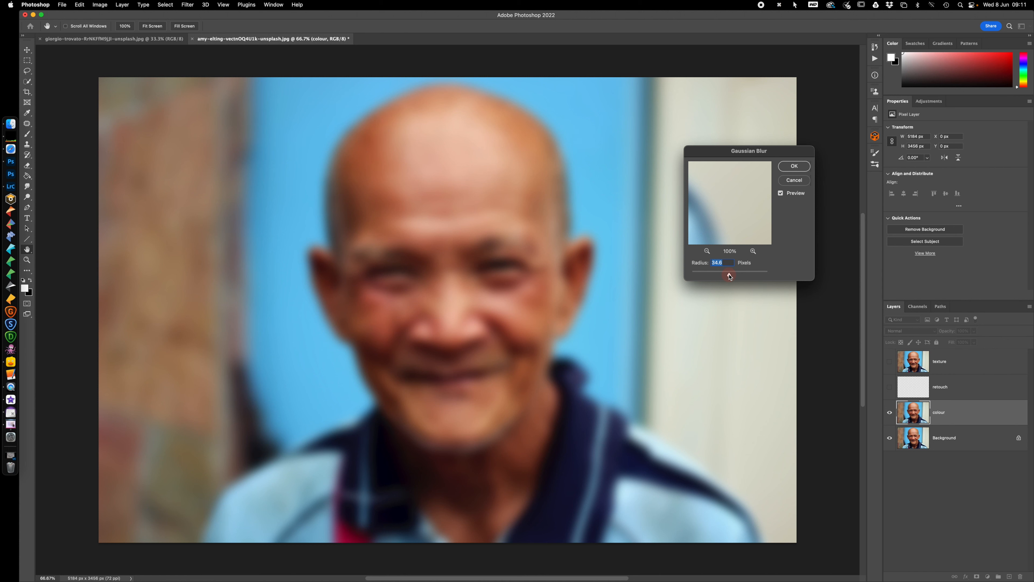
left_click_drag(729, 276, 729, 277)
left_click(795, 168)
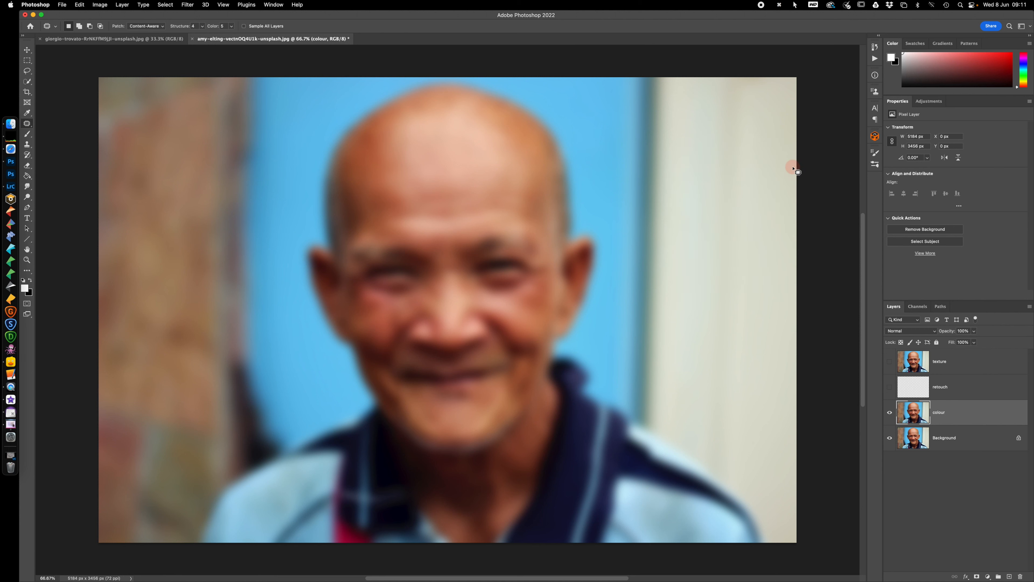
Show the texture layer and run Apply Image on it with the colour layer as source, Subtract blending, scale 2 and offset 128
left_click(890, 361)
left_click(954, 363)
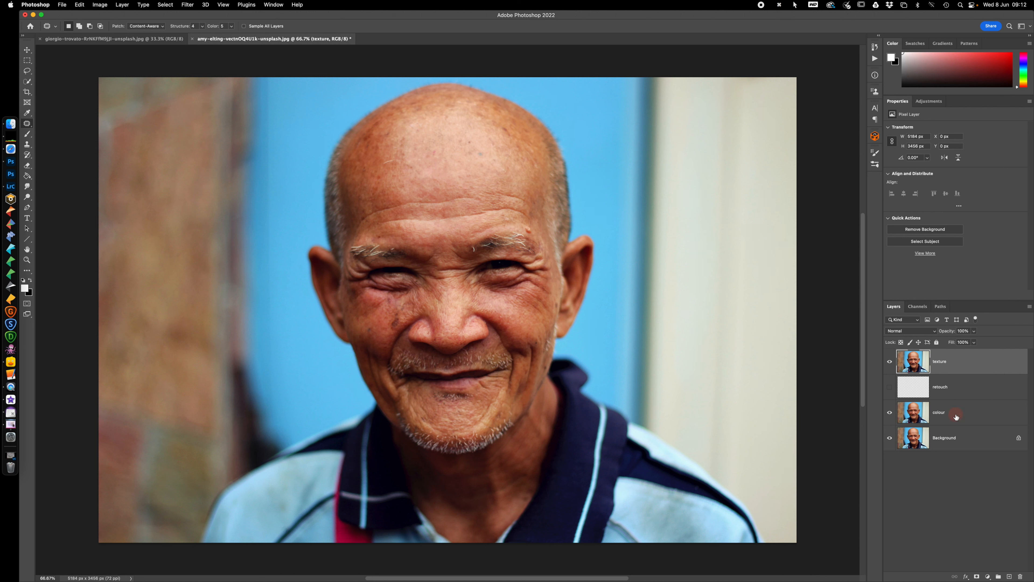
left_click(100, 5)
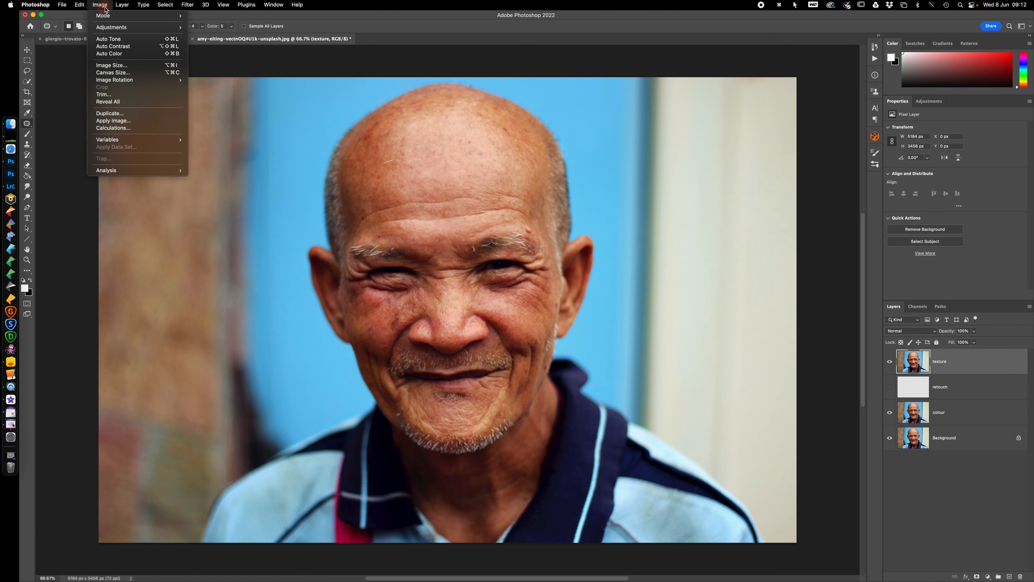
left_click(136, 124)
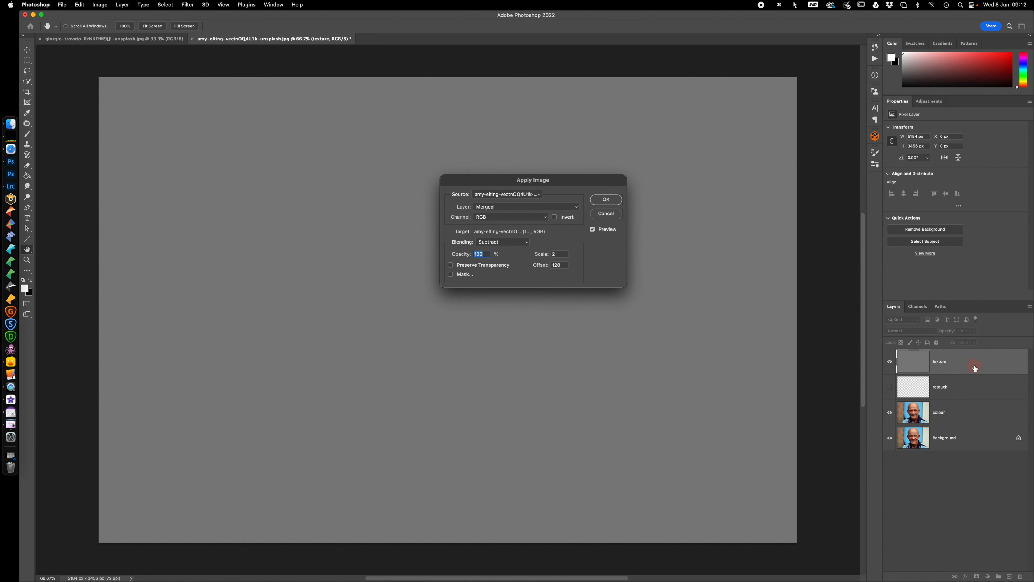
left_click(524, 206)
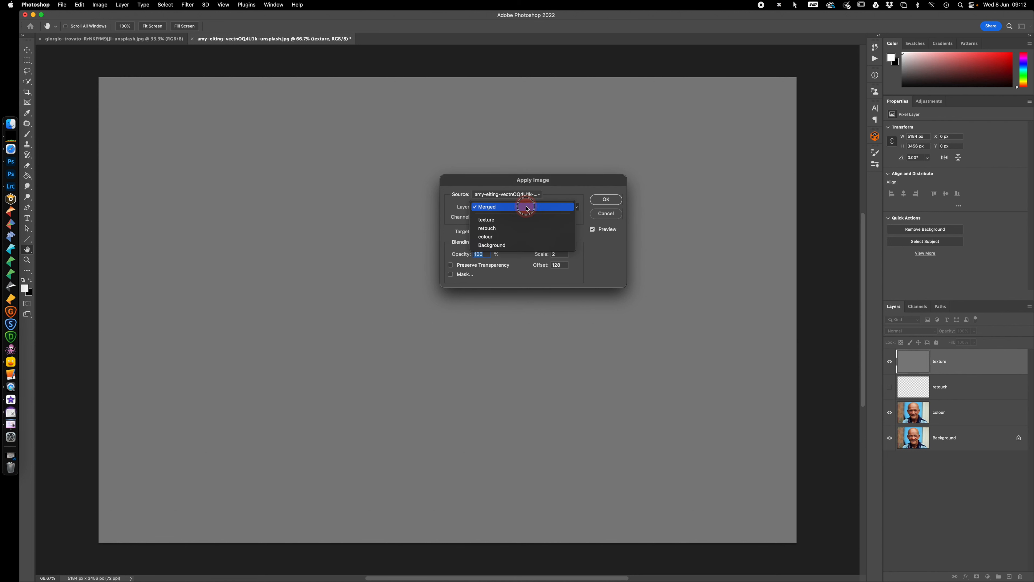
left_click(523, 236)
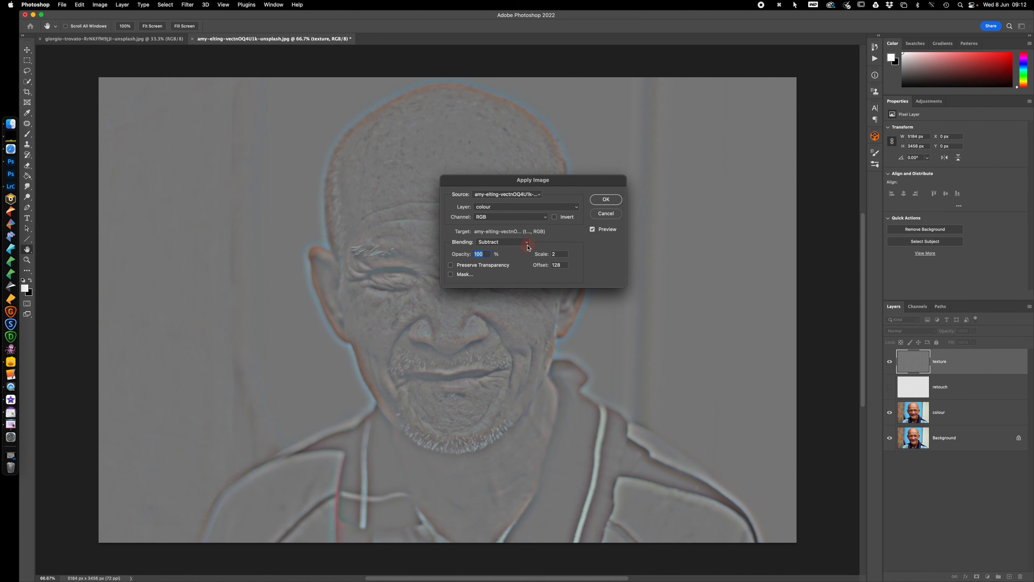
left_click(527, 243)
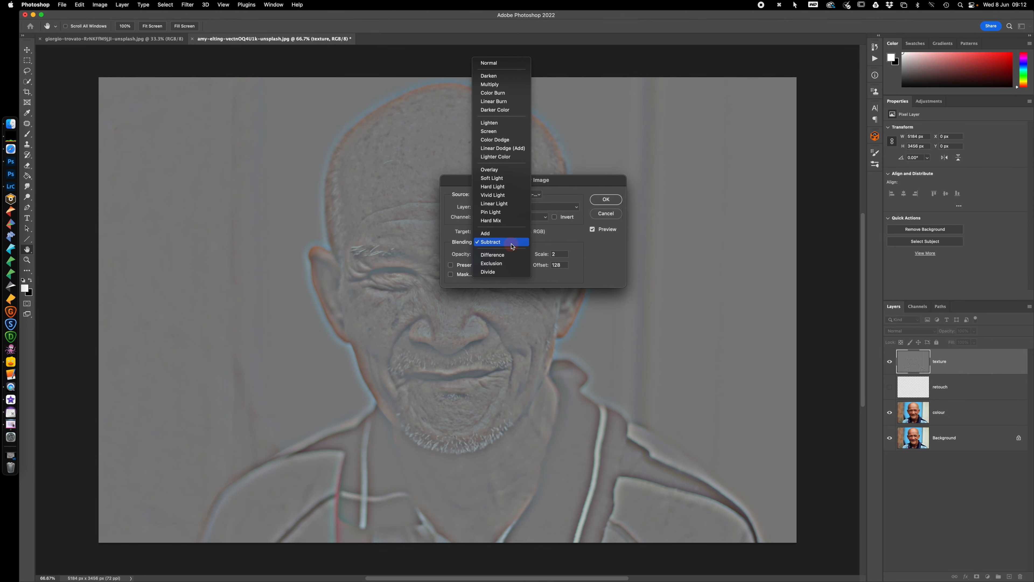
left_click(512, 246)
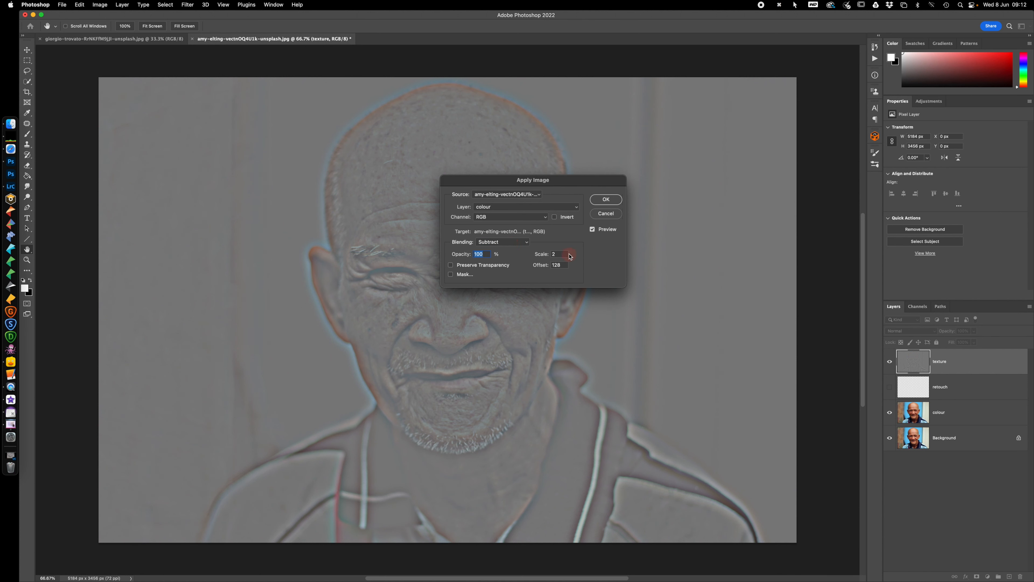
left_click(565, 254)
key("Tab")
left_click(606, 199)
key("j")
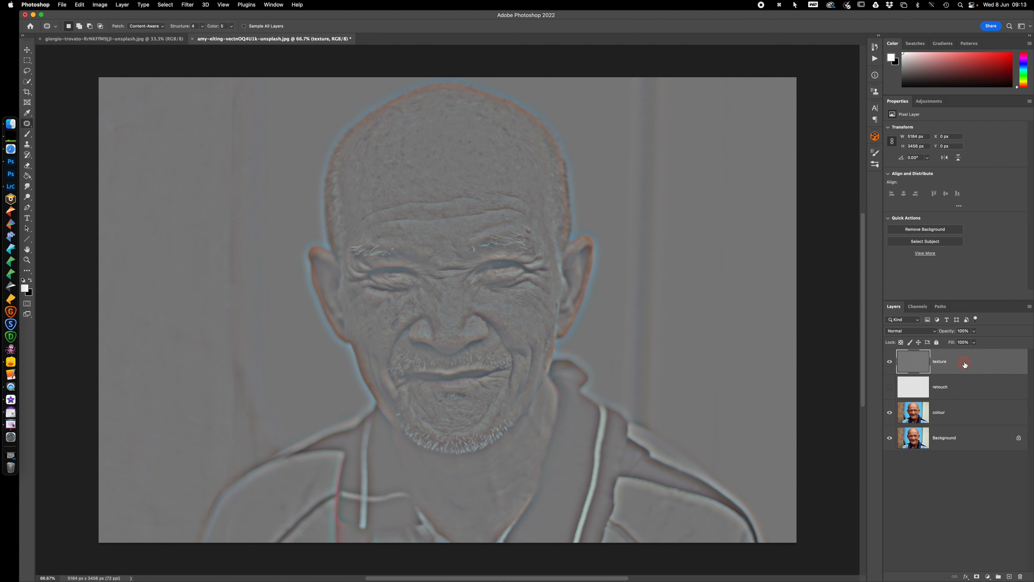
Set the texture layer's blending mode to Linear Light and toggle its visibility to compare the image with and without it
left_click(911, 332)
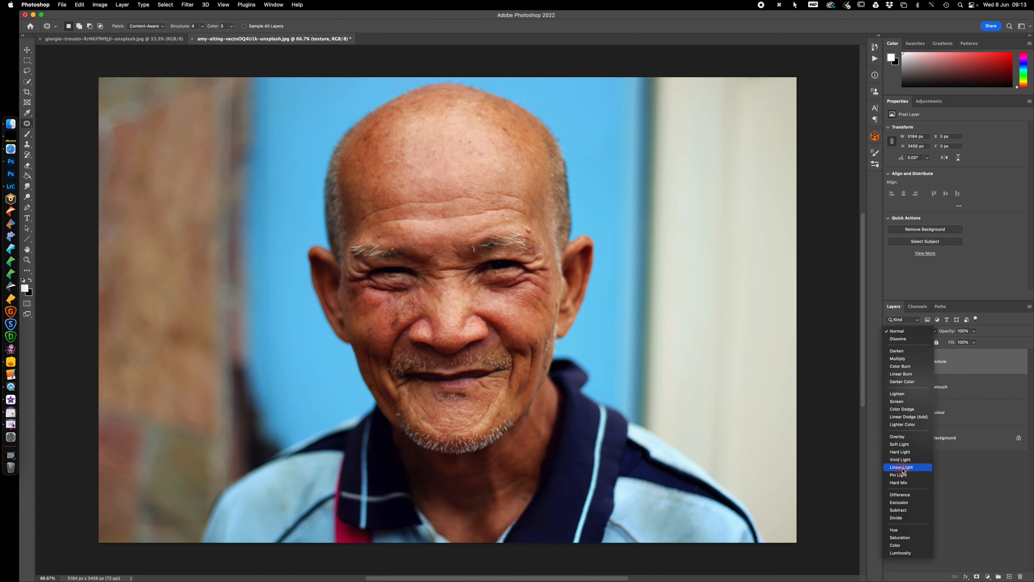
left_click(901, 467)
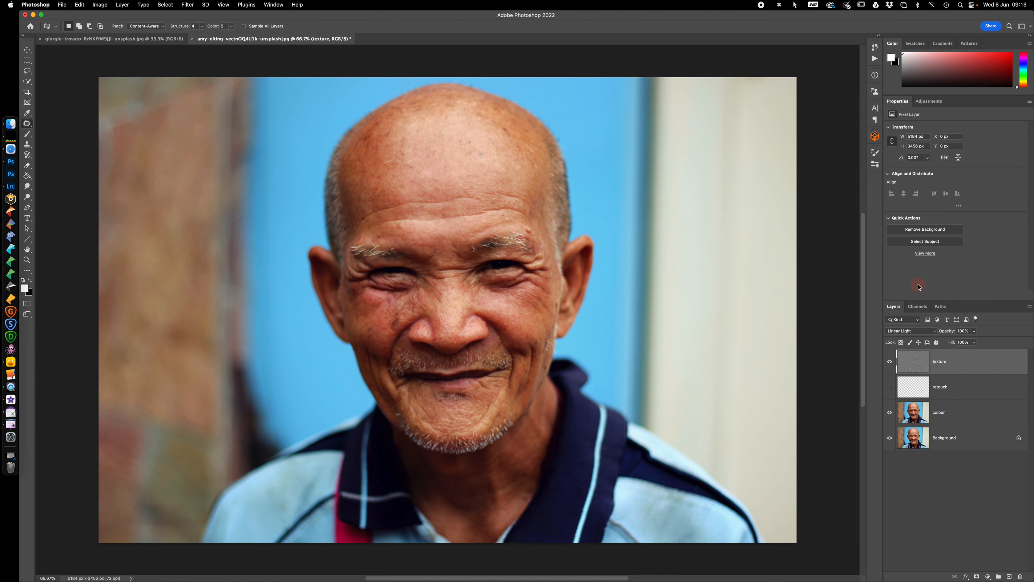
left_click(906, 365)
left_click(889, 363)
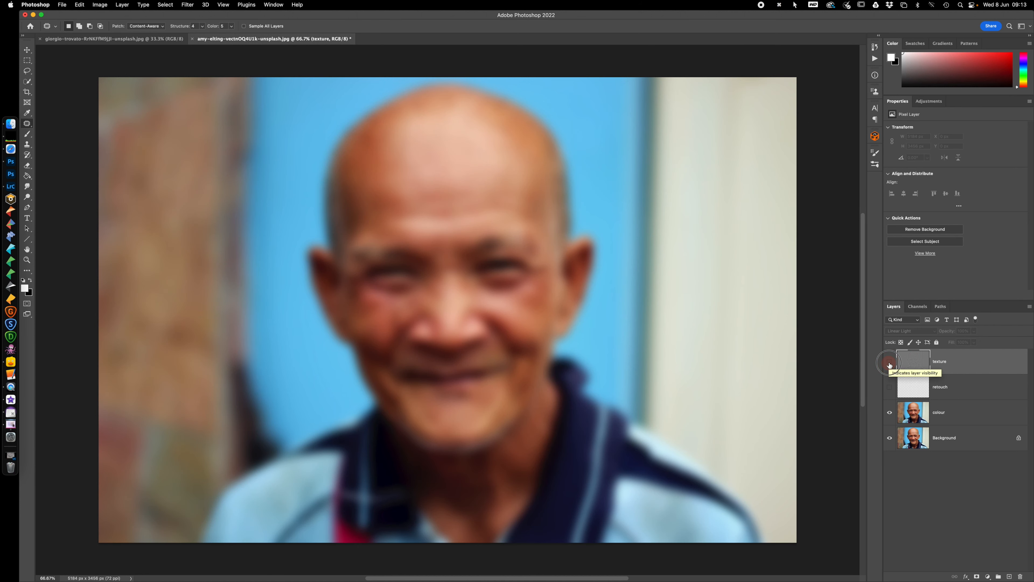
left_click(890, 363)
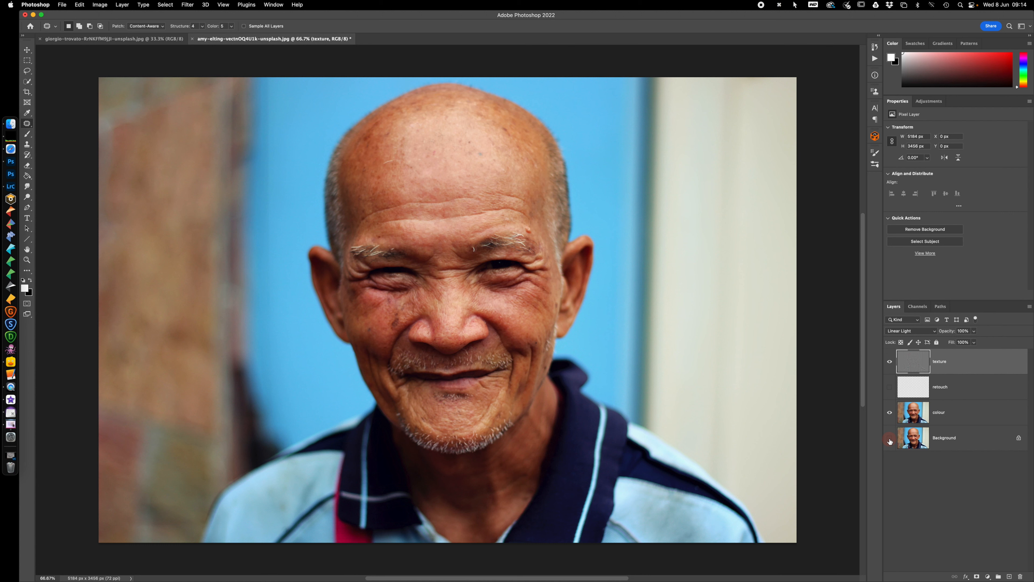
With the Patch tool, outline a dark collar area on the colour layer, try patching it from the blue background, and undo the patch
left_click(950, 361)
left_click(957, 414)
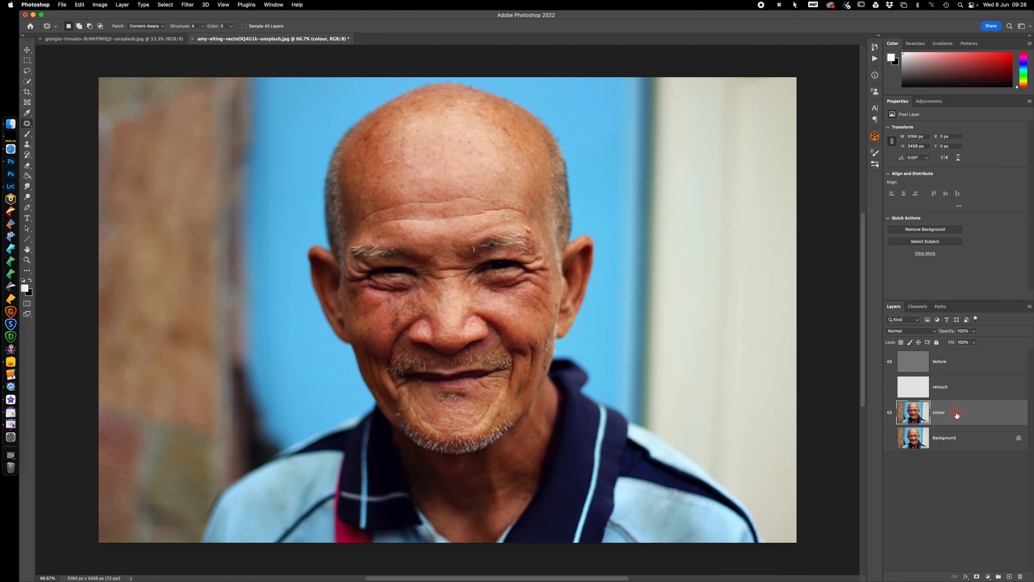
left_click(27, 124)
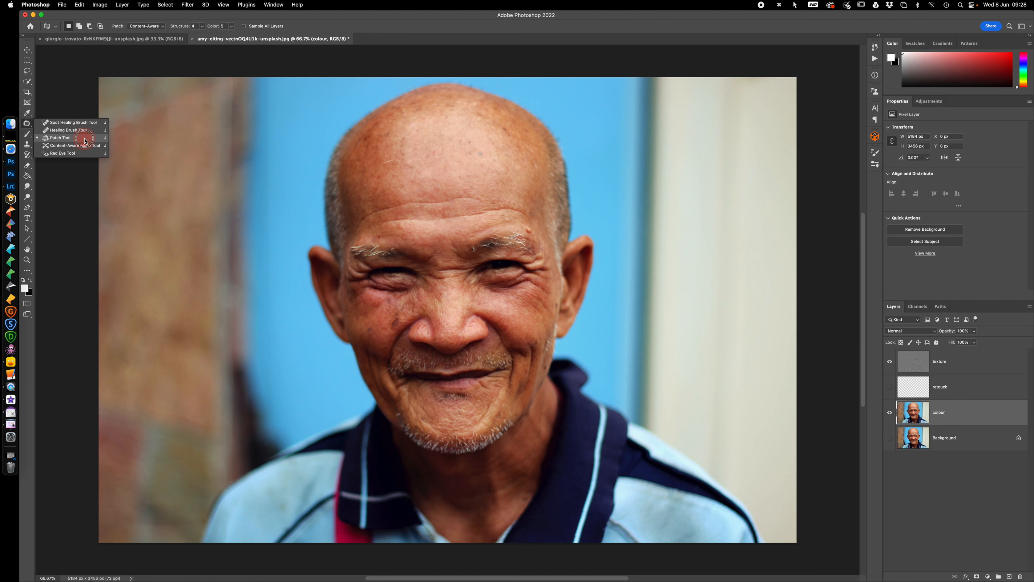
left_click(74, 141)
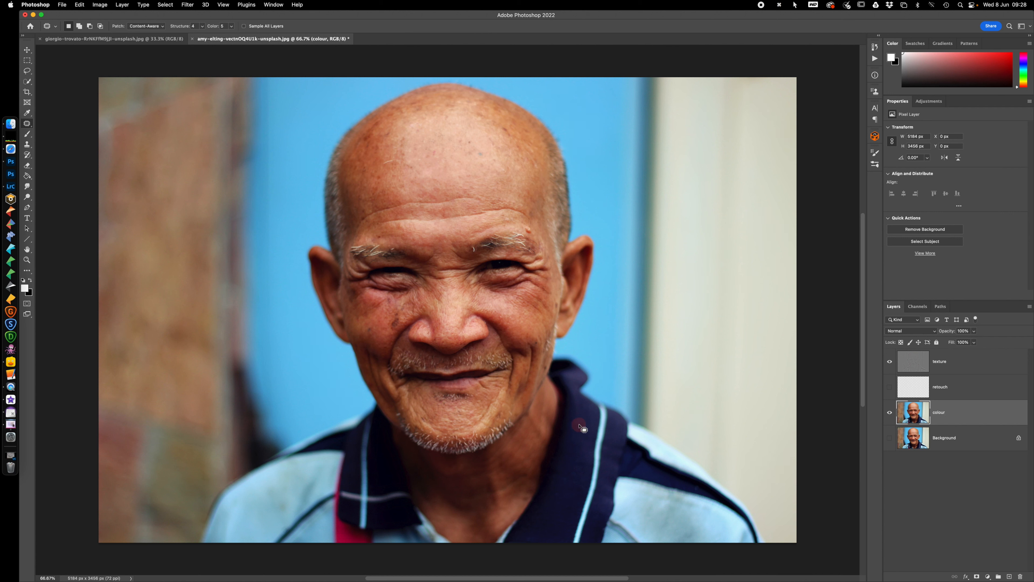
mouse_move(582, 419)
left_mouse_down()
mouse_move(563, 440)
mouse_move(565, 478)
mouse_move(587, 453)
mouse_move(584, 420)
mouse_move(580, 438)
mouse_move(611, 316)
left_mouse_up()
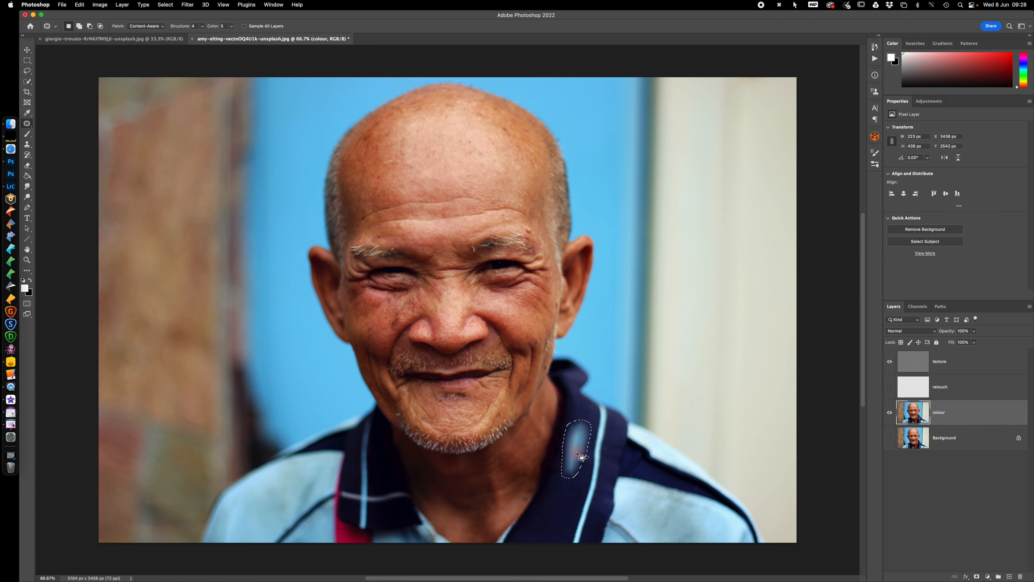
key("super+z")
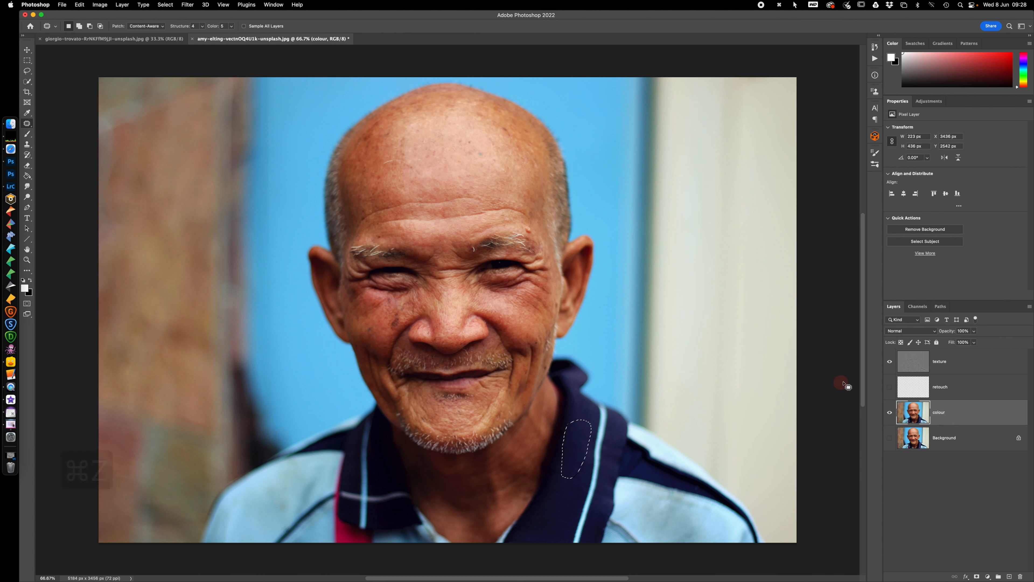
Patch the outlined collar area on the texture layer from the blue background and deselect it
left_click(974, 364)
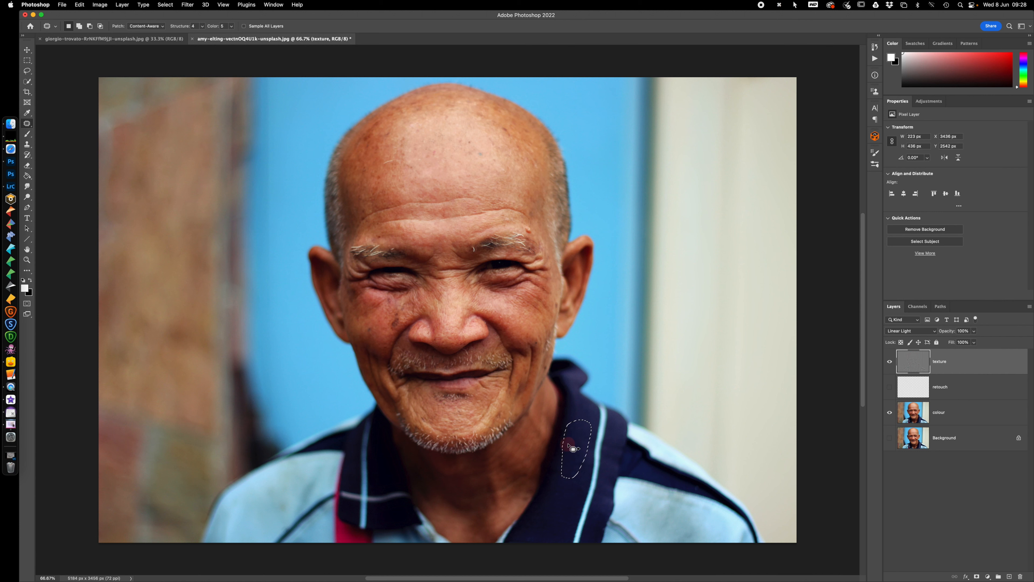
left_click_drag(576, 445, 604, 315)
key("super+d")
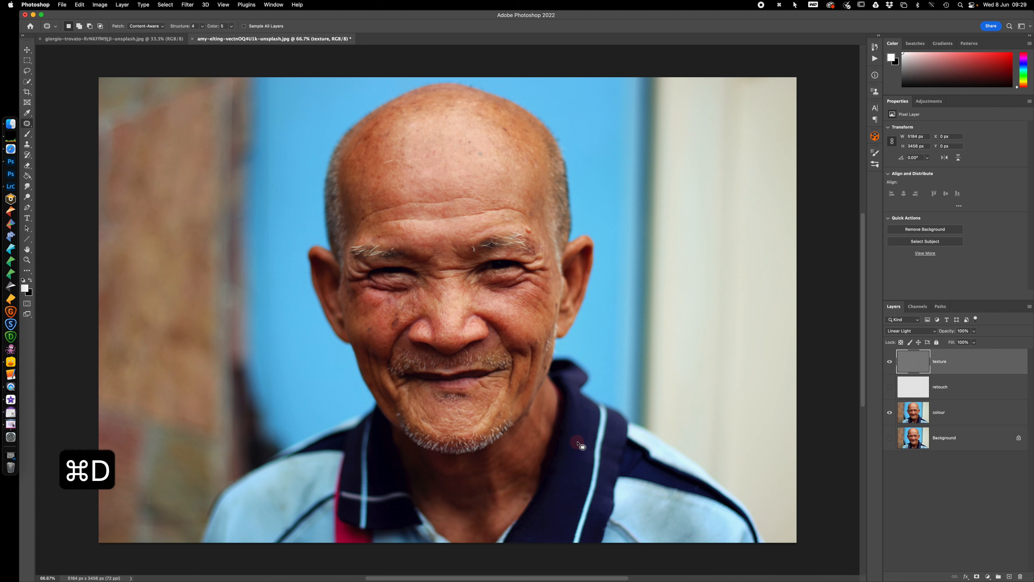
Outline the wrinkled area beside the eye on the image's right, about 374 by 472 px, and patch its texture from the pale wall
mouse_move(549, 276)
left_mouse_down()
mouse_move(542, 251)
mouse_move(513, 241)
mouse_move(512, 295)
mouse_move(550, 301)
mouse_move(549, 259)
left_mouse_up()
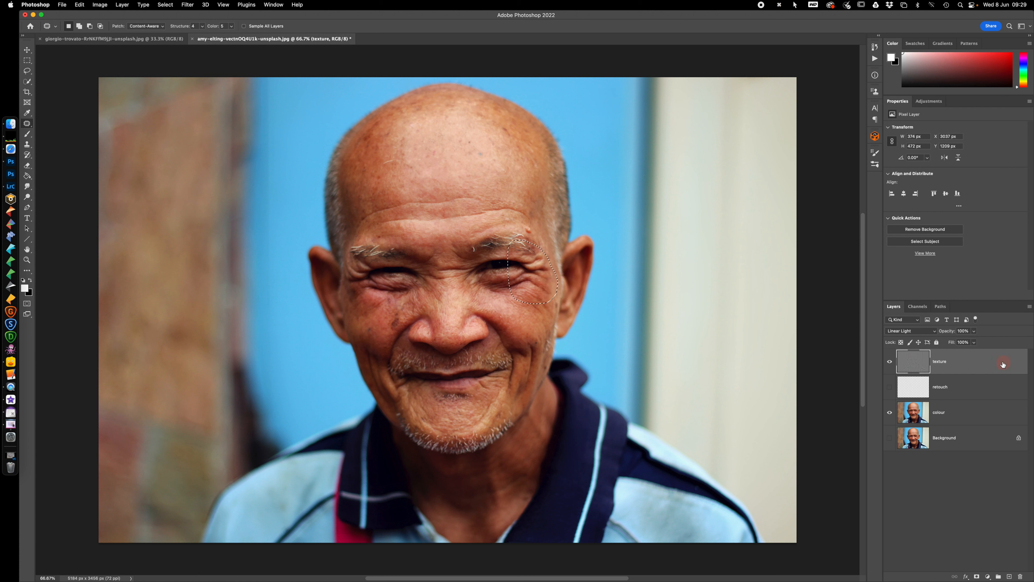
left_click_drag(536, 286, 699, 285)
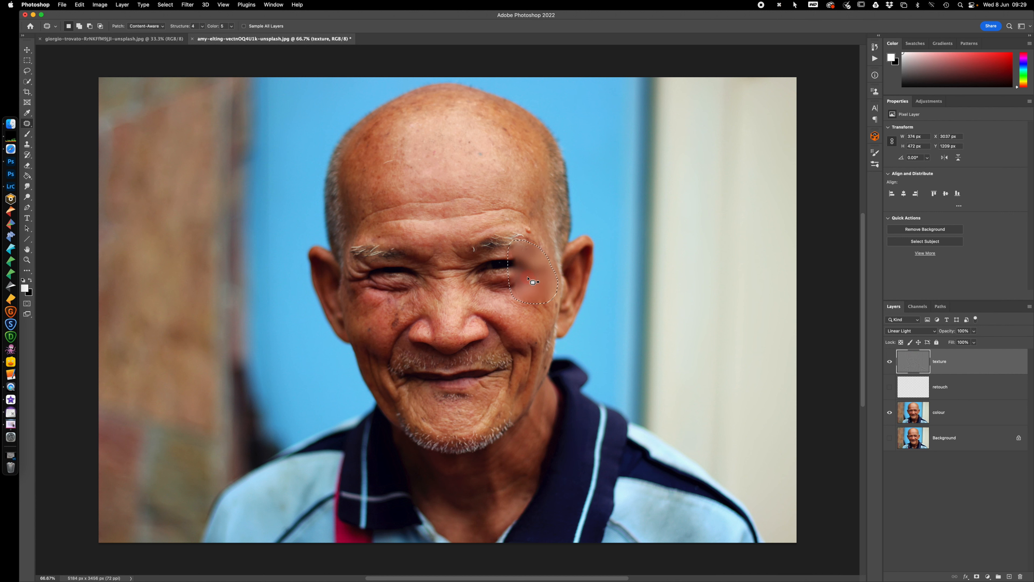
Undo the texture patch beside the eye on the image's right and clear the selection
key("super+d")
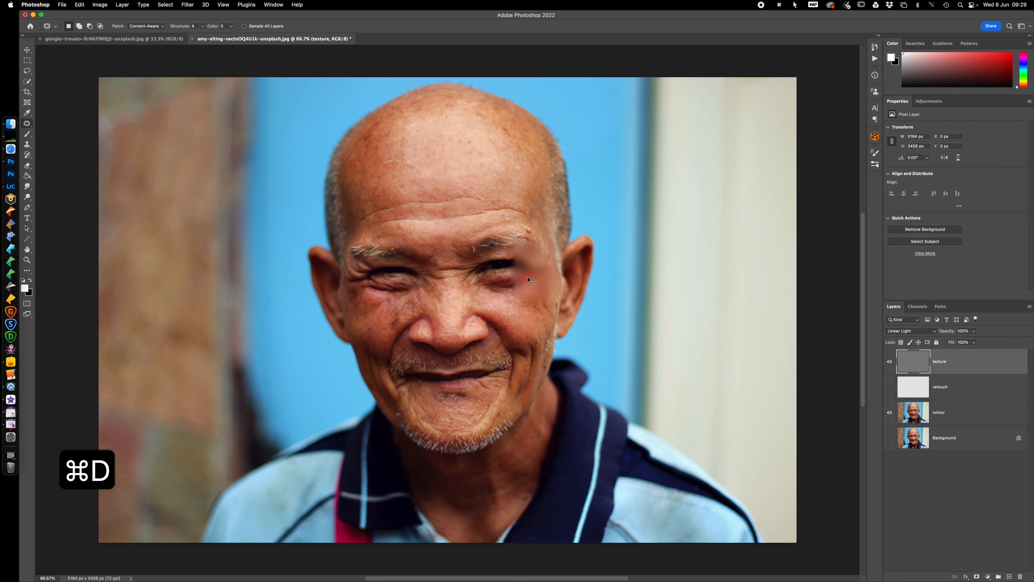
key("super+z")
key("super+z")
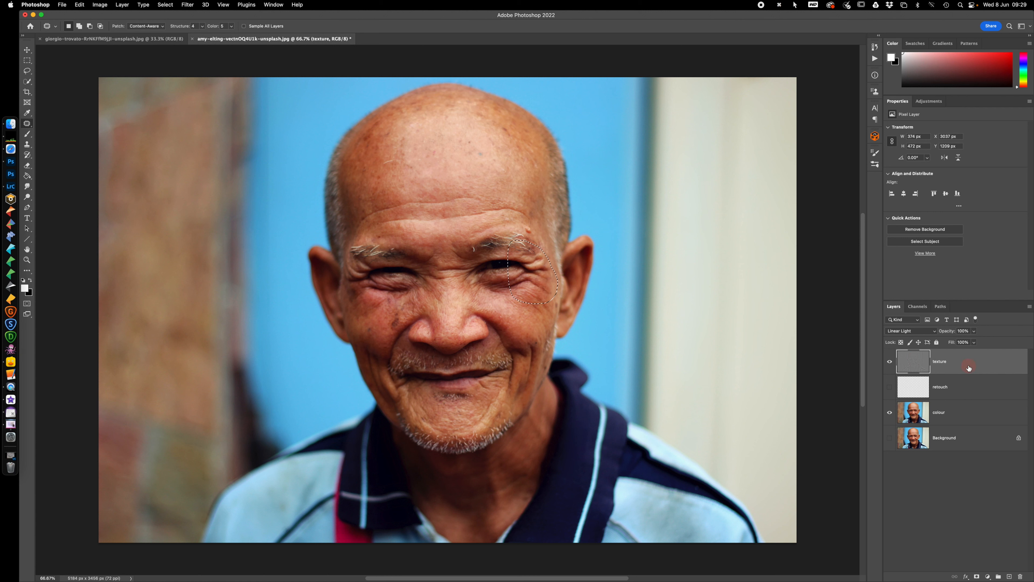
key("super+d")
Outline the forehead wrinkle above the eyebrow on the image's right, about 392 by 117 px, patch its texture from nearby skin, and deselect
mouse_move(479, 212)
left_mouse_down()
mouse_move(532, 221)
mouse_move(514, 206)
mouse_move(480, 211)
mouse_move(505, 207)
left_mouse_up()
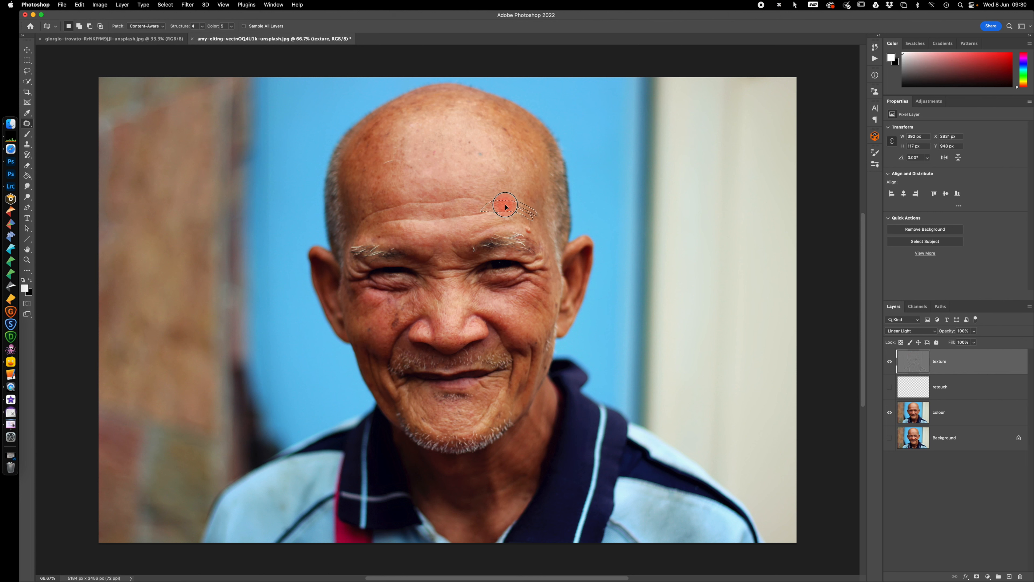
left_click_drag(505, 206, 505, 207)
key("super+d")
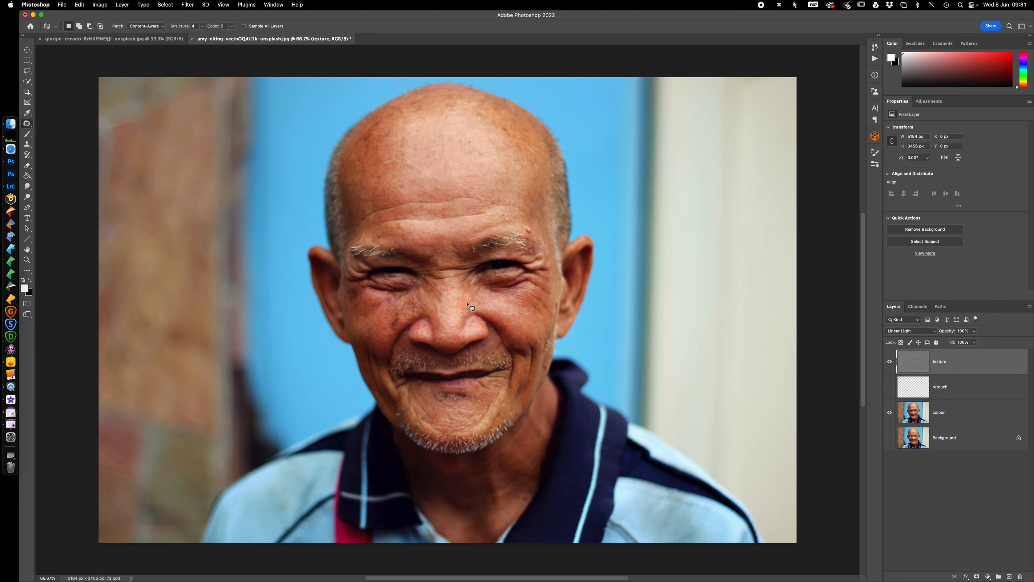
Patch the texture above the right-hand eyebrow and the long forehead wrinkle, about 848 by 134 px, from adjacent skin, and deselect
mouse_move(521, 231)
left_mouse_down()
mouse_move(536, 237)
mouse_move(521, 226)
mouse_move(538, 222)
left_mouse_up()
mouse_move(381, 227)
left_mouse_down()
mouse_move(490, 210)
mouse_move(416, 216)
left_mouse_up()
mouse_move(397, 216)
left_mouse_down()
mouse_move(375, 224)
mouse_move(417, 230)
left_mouse_up()
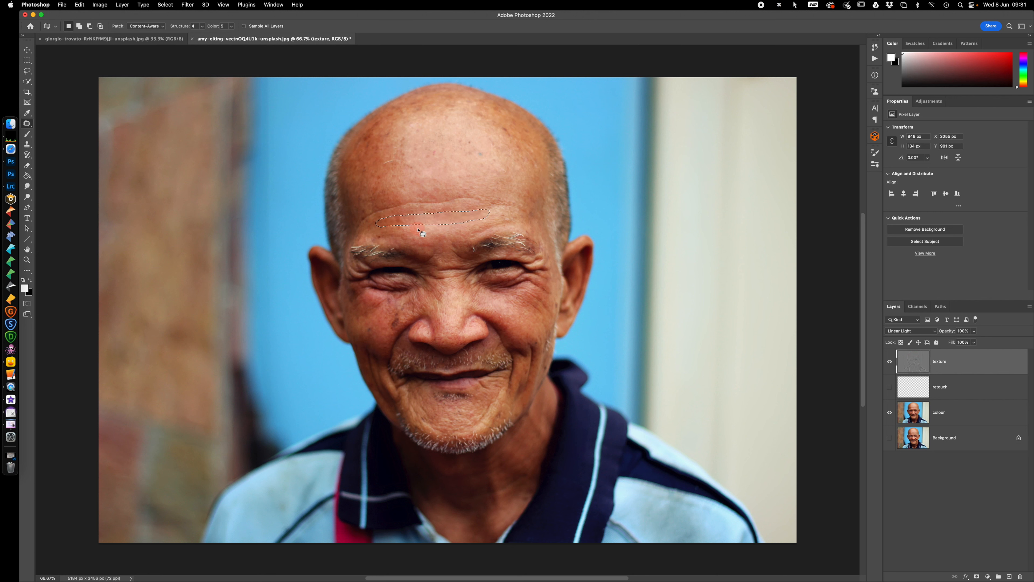
key("super+d")
Select and show the retouch layer, and set up a Soft Round brush with 0% hardness
left_click(971, 389)
left_click(890, 389)
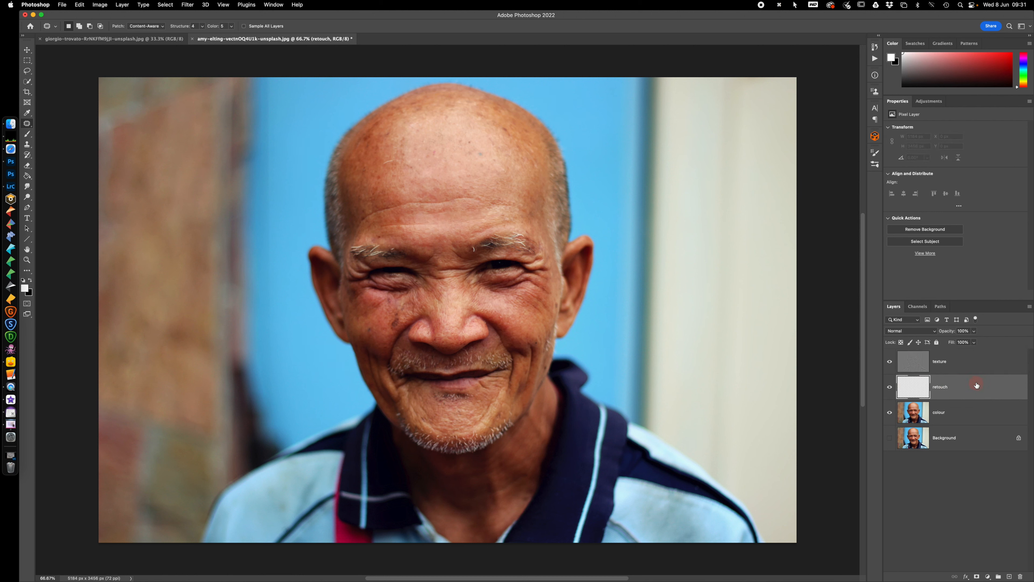
key("b")
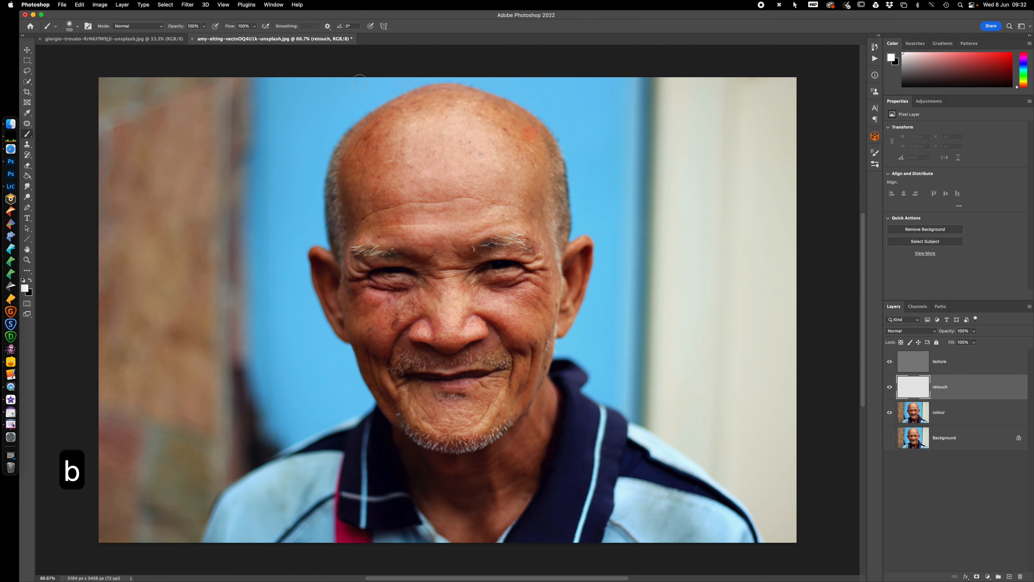
left_click(83, 28)
left_click_drag(65, 70, 24, 71)
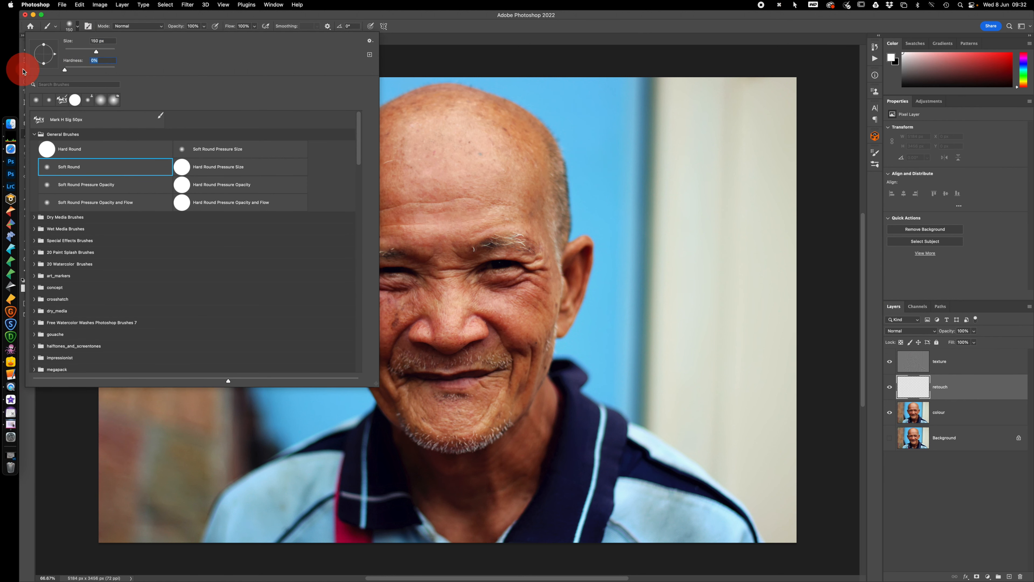
left_click(226, 18)
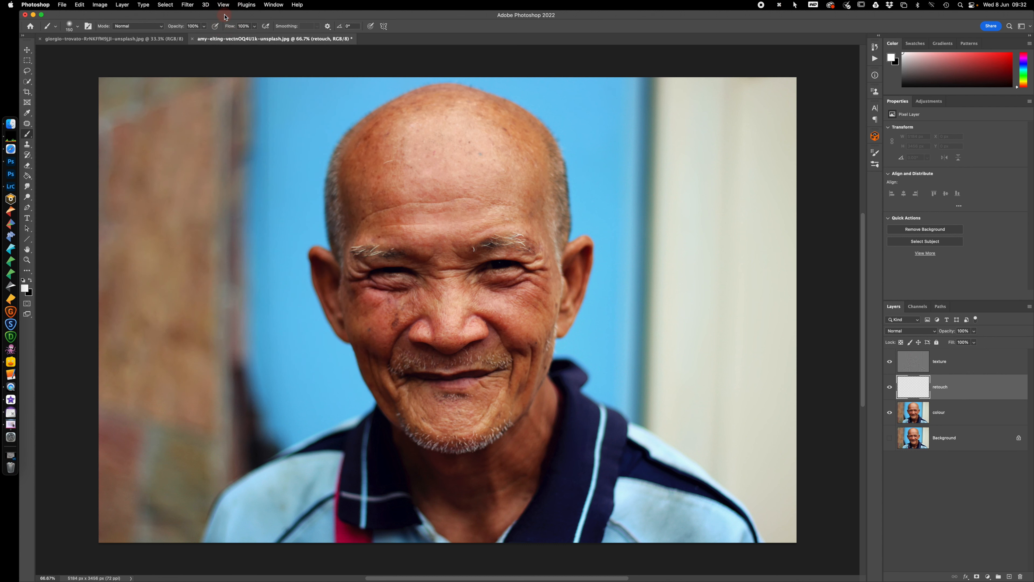
Lower the brush flow to 4%
left_click(254, 26)
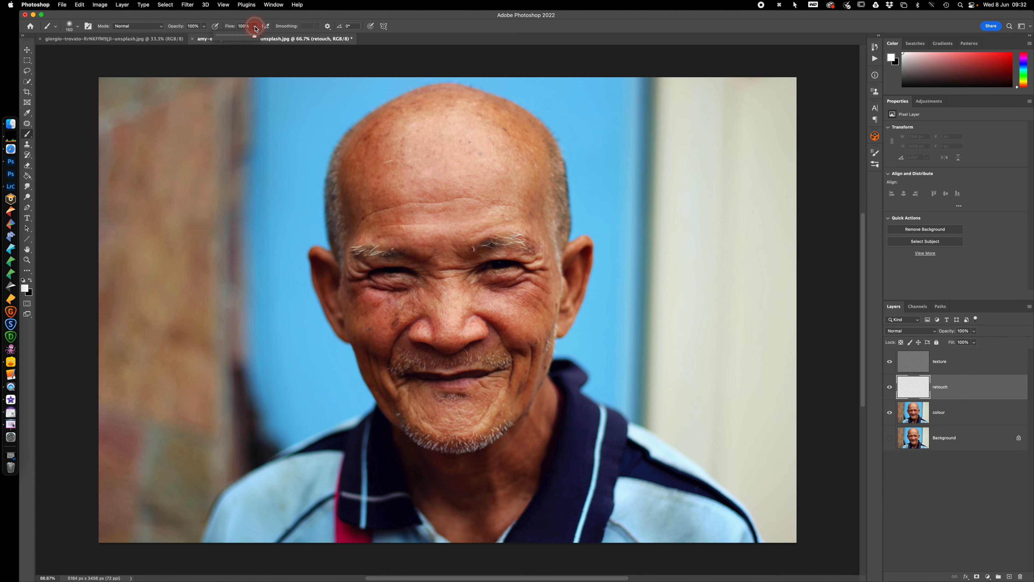
left_click_drag(256, 37, 220, 41)
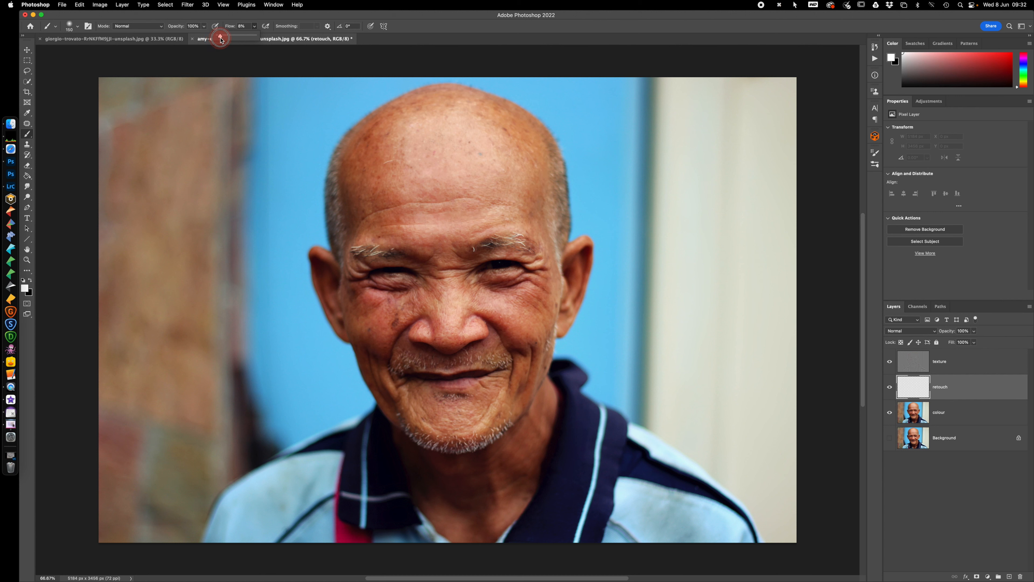
left_click_drag(221, 39, 220, 40)
left_click(230, 17)
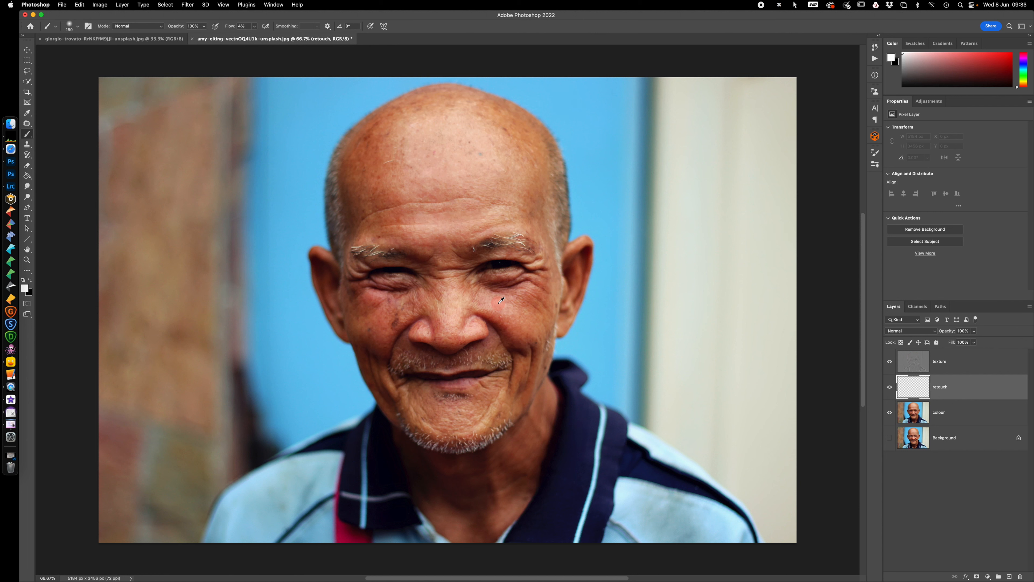
Sample skin tones from the face and brush them over the uneven colour beneath the eyes and on the cheeks on the retouch layer
left_click(497, 303, "alt")
left_click(497, 302, "alt")
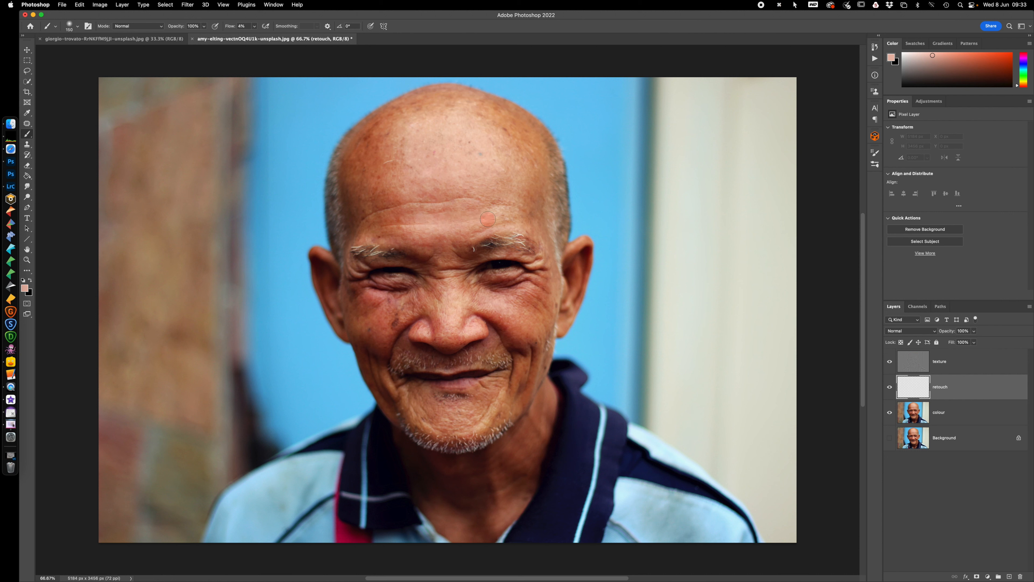
mouse_move(482, 290)
left_mouse_down()
mouse_move(521, 274)
mouse_move(513, 285)
mouse_move(533, 278)
mouse_move(501, 285)
mouse_move(531, 298)
mouse_move(478, 284)
mouse_move(546, 291)
mouse_move(466, 277)
left_mouse_up()
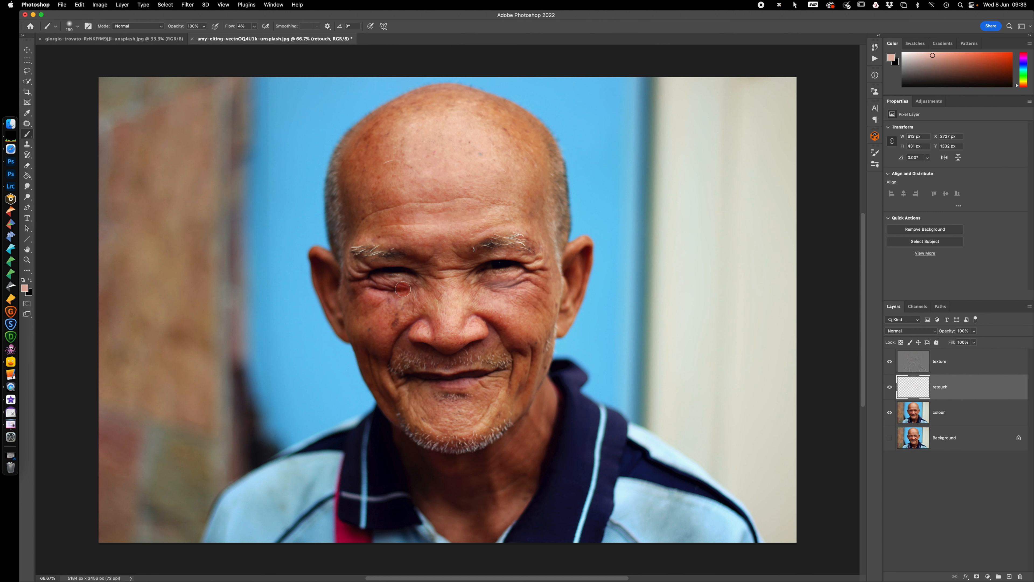
left_click(379, 312, "alt")
mouse_move(409, 287)
left_mouse_down()
mouse_move(375, 285)
mouse_move(398, 289)
mouse_move(361, 299)
mouse_move(378, 306)
mouse_move(389, 293)
mouse_move(373, 283)
mouse_move(356, 296)
mouse_move(383, 300)
left_mouse_up()
left_click_drag(425, 385, 423, 377)
Delete the texture, retouch and colour layers, leaving only the Background layer
left_click(958, 360)
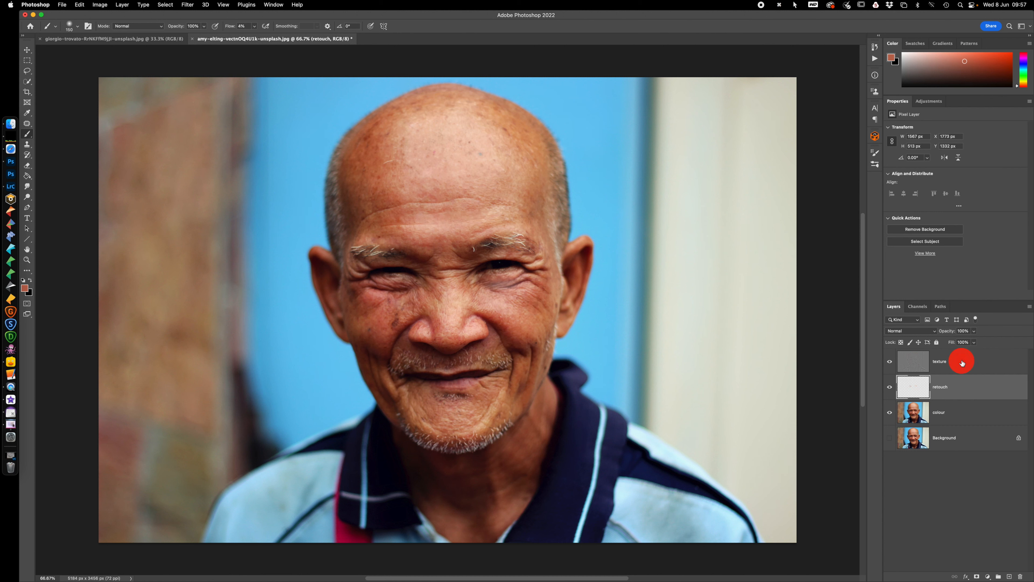
left_click(958, 414, "shift")
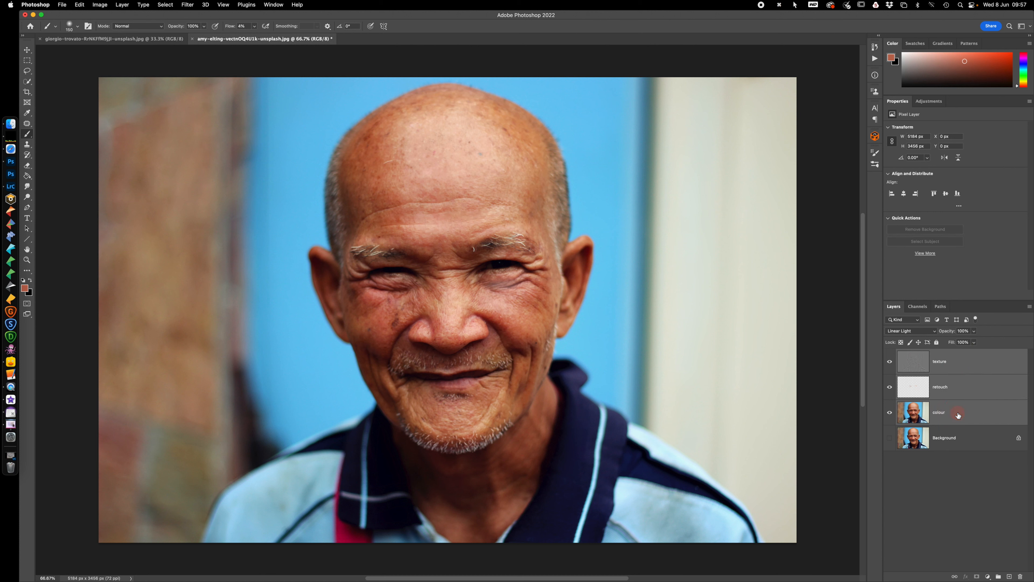
key("BackSpace")
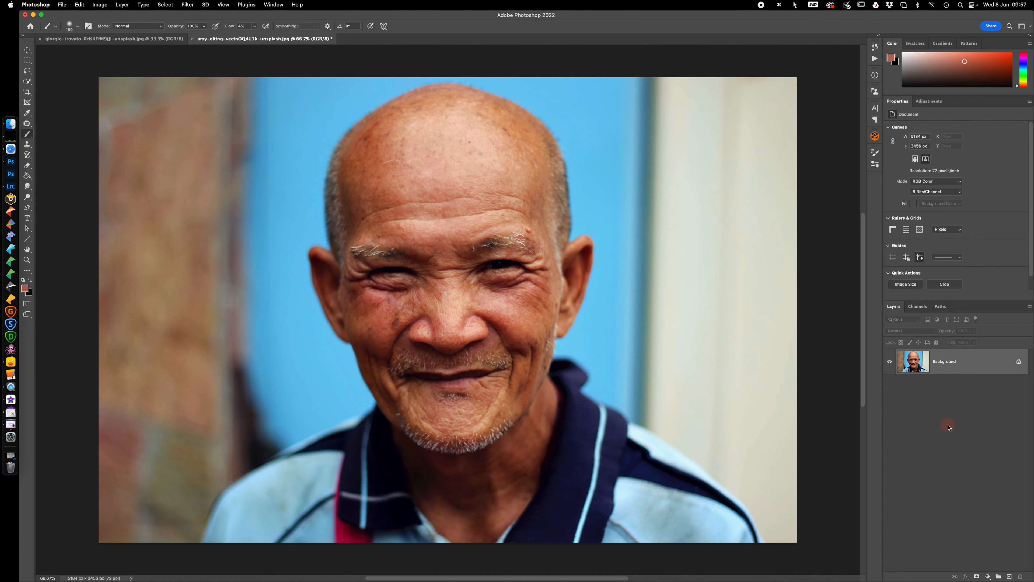
Duplicate the Background layer twice and name the upper copy texture and the lower copy colour
key("super+j")
key("super+j")
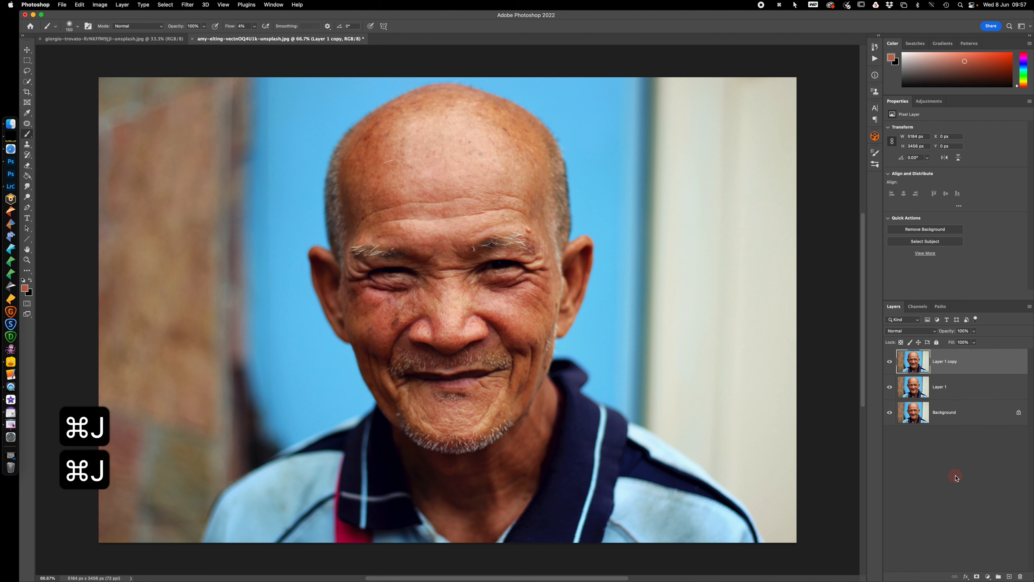
double_click(941, 361)
type("texture")
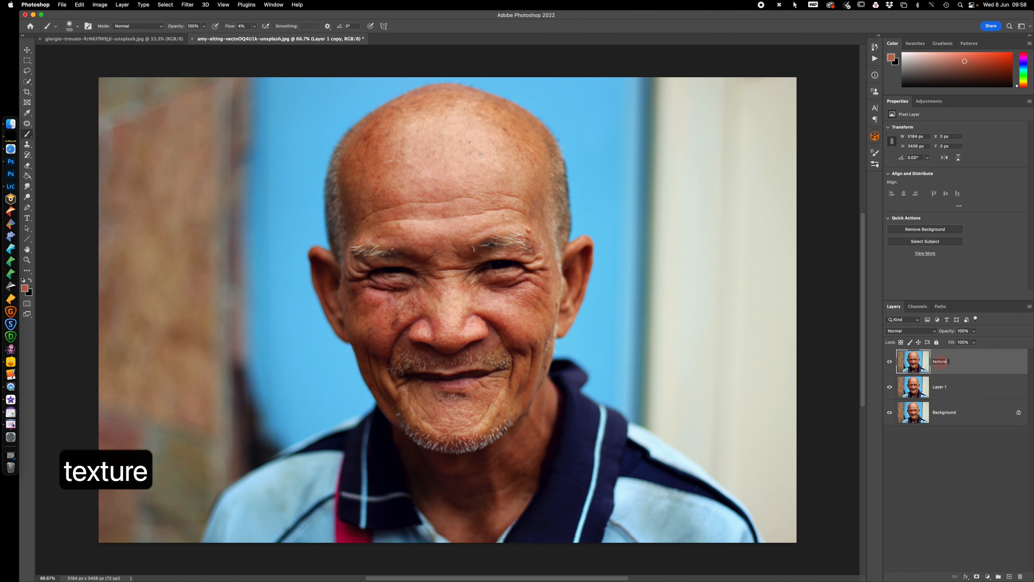
key("Tab")
type("colour")
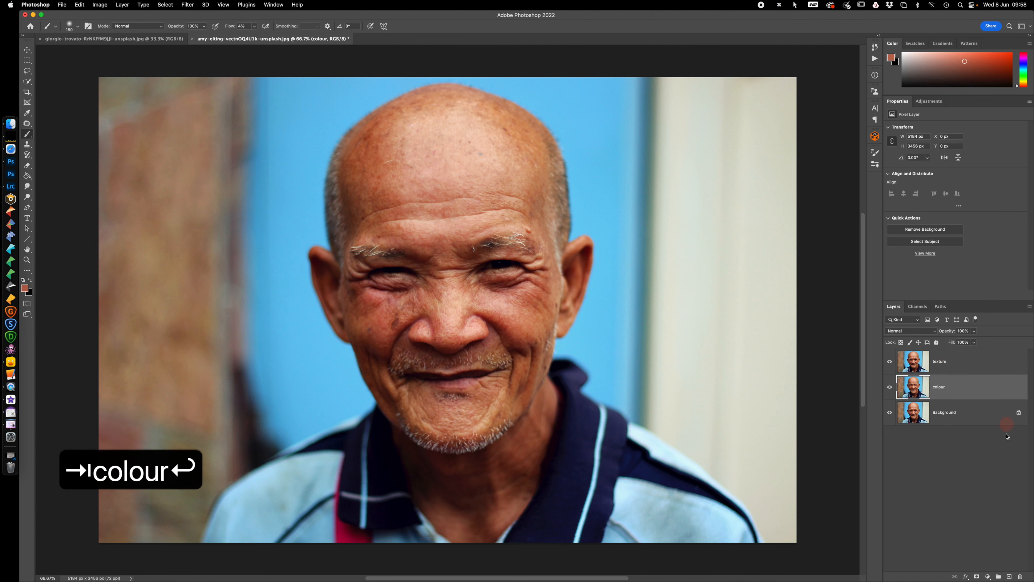
Add an empty layer above the colour layer and name it retouch
left_click(1008, 576)
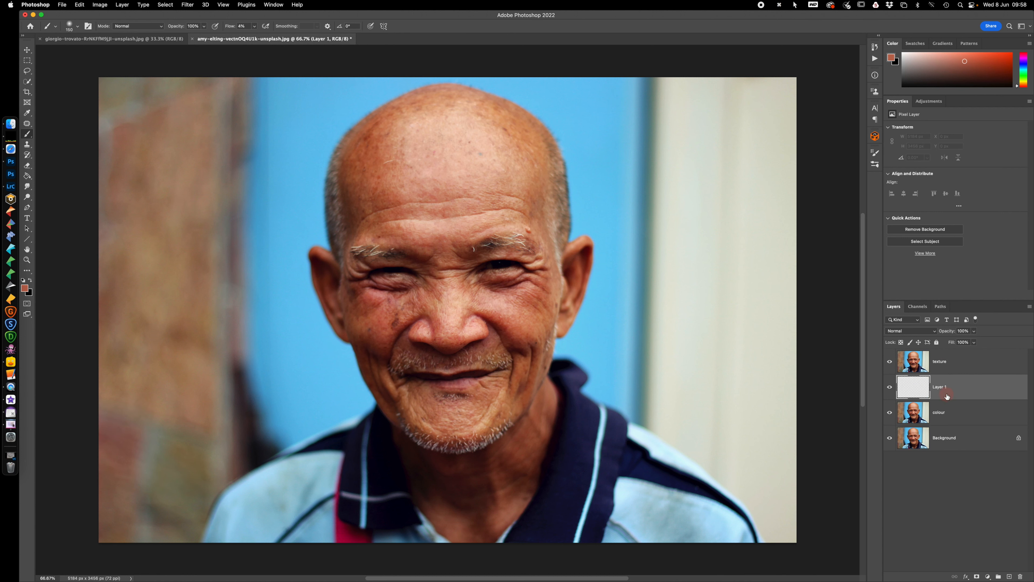
double_click(941, 387)
type("ret")
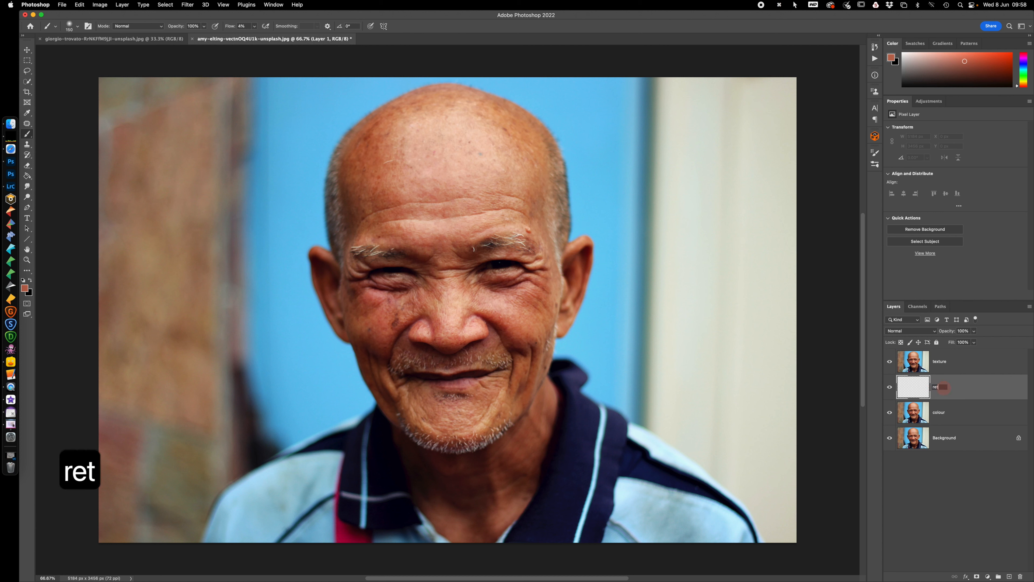
type("ouch")
key("Return")
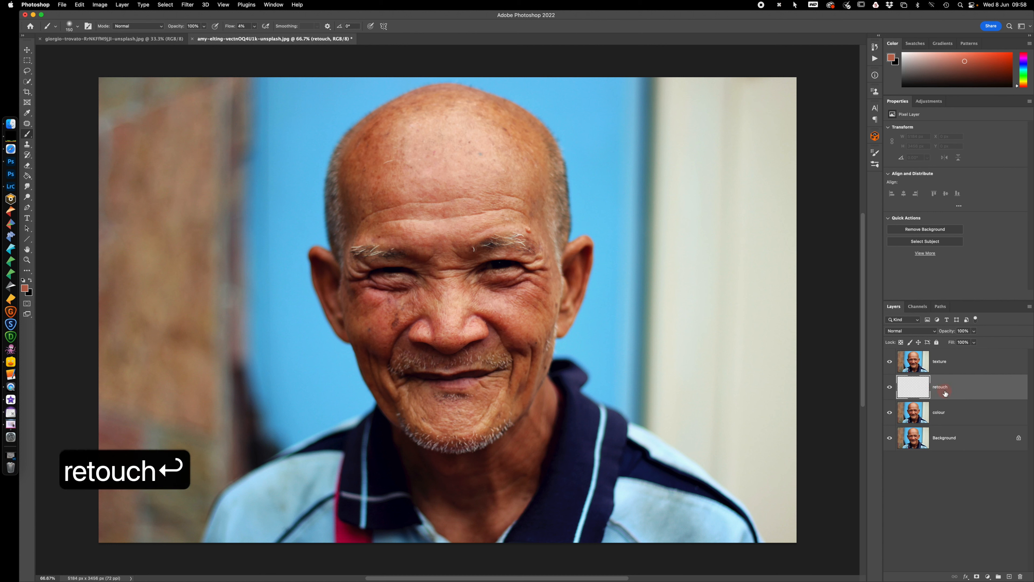
Hide the texture and retouch layers and apply a Gaussian Blur with a 33.1 px radius to the colour layer
left_click(954, 420)
left_click_drag(889, 374, 889, 386)
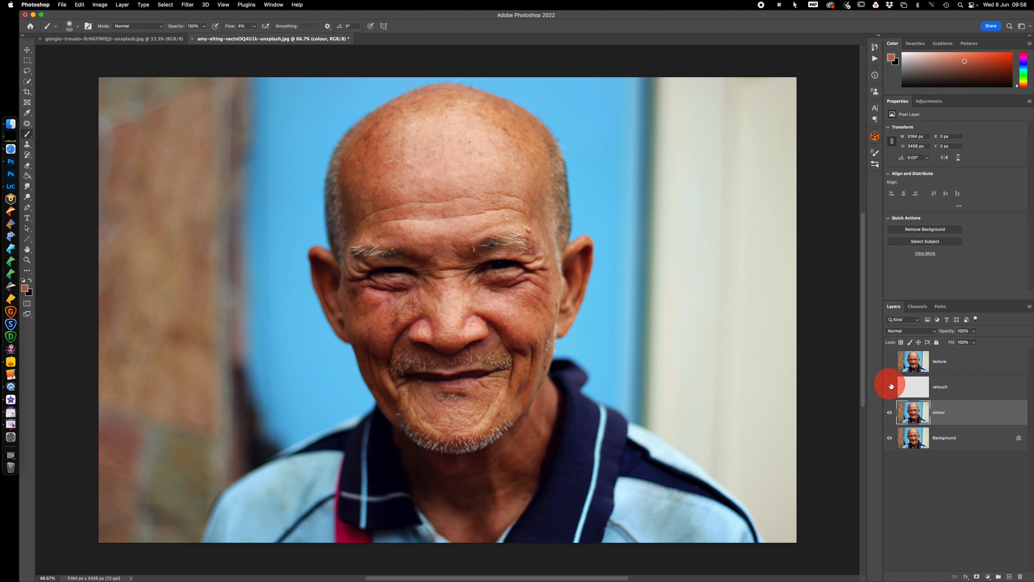
left_click(188, 5)
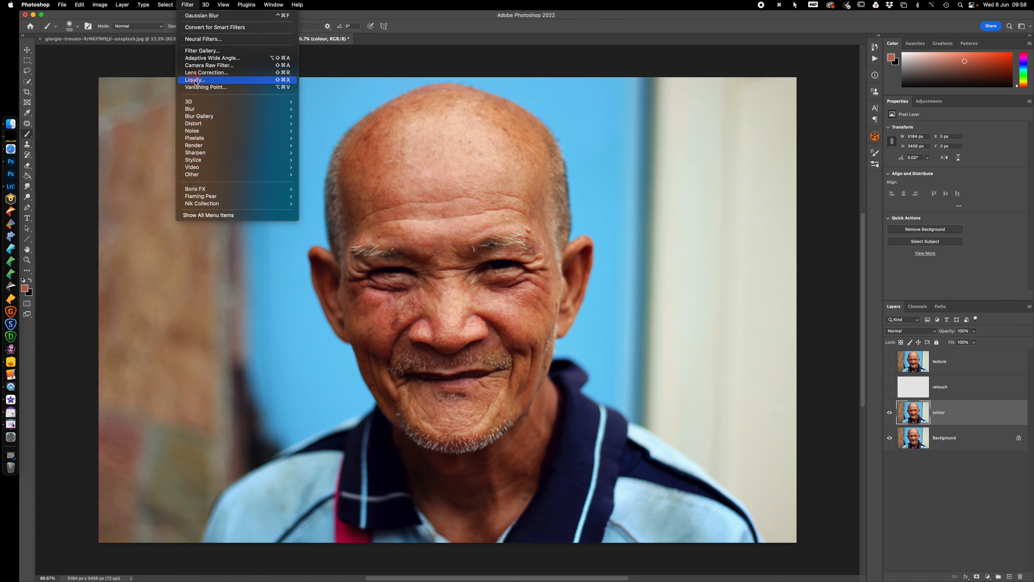
mouse_move(198, 110)
left_click(349, 141)
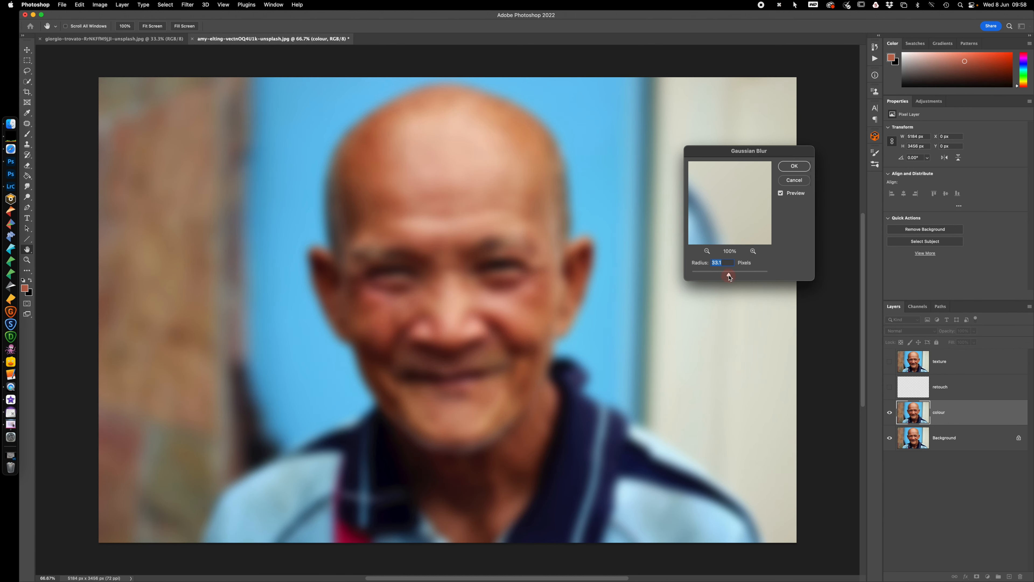
left_click(794, 167)
Show the texture layer and use Apply Image on it with the colour layer as source, Subtract blending, scale 2 and offset 128
left_click(890, 362)
left_click(963, 374)
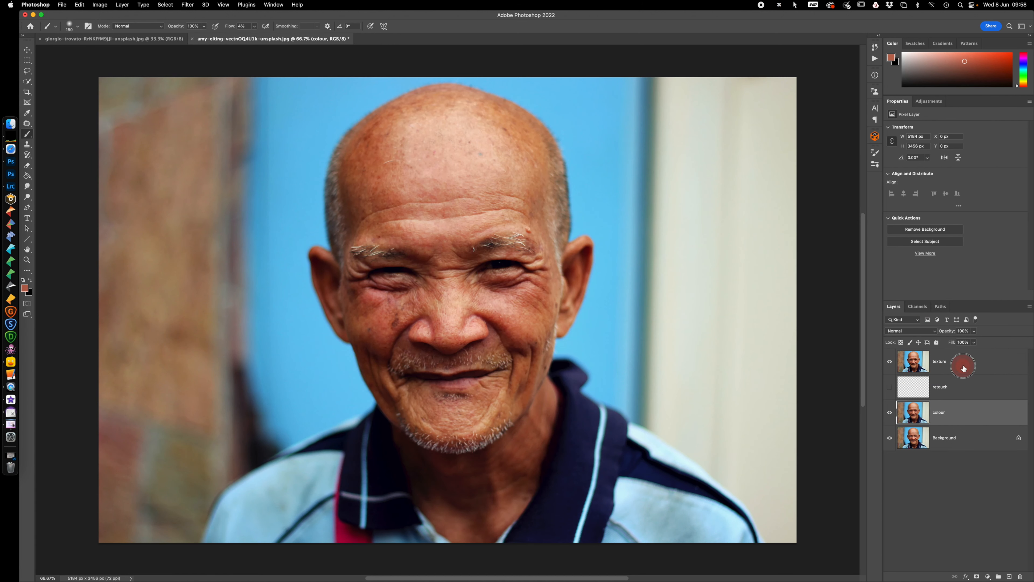
left_click(100, 5)
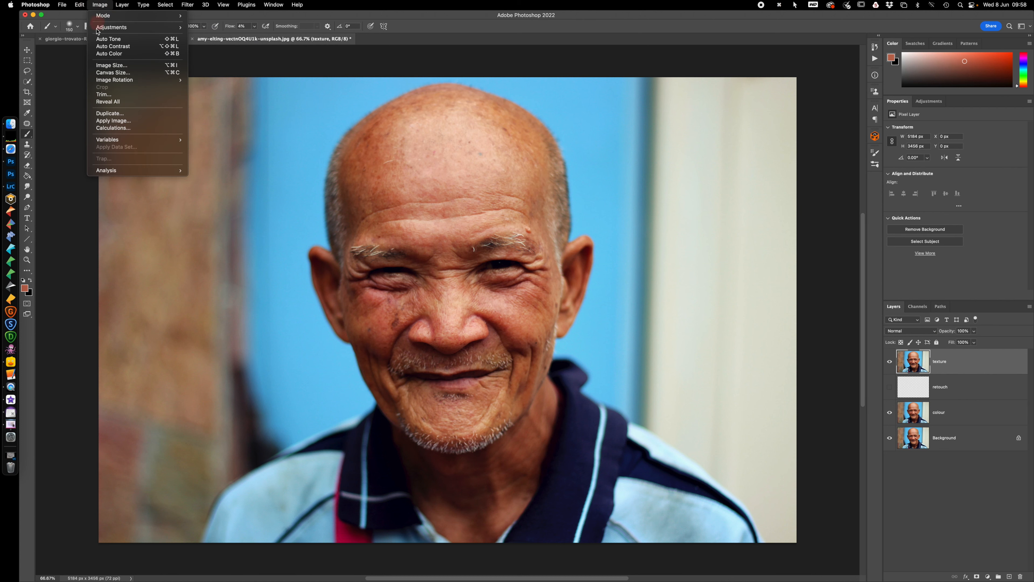
left_click(115, 125)
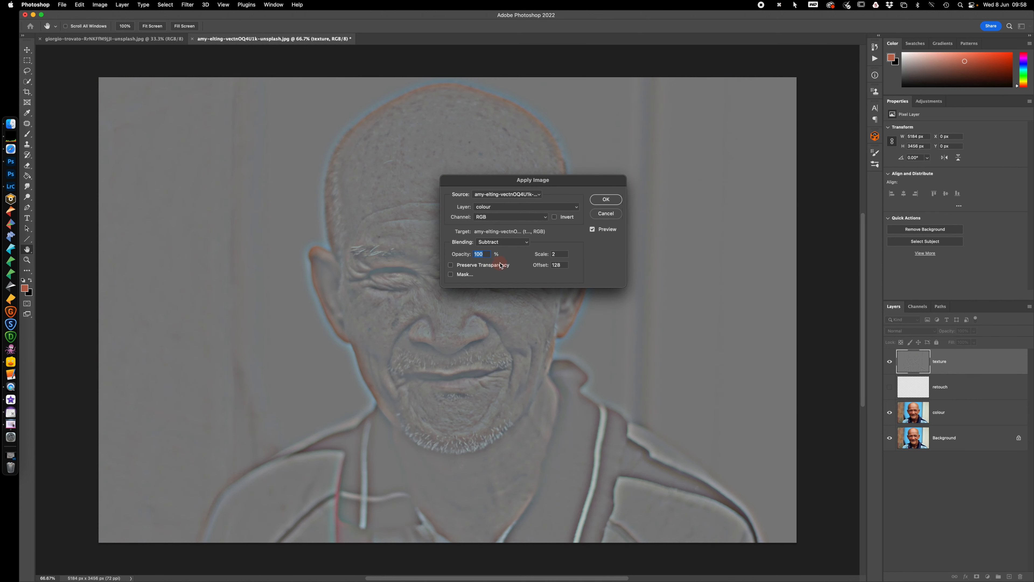
left_click(512, 207)
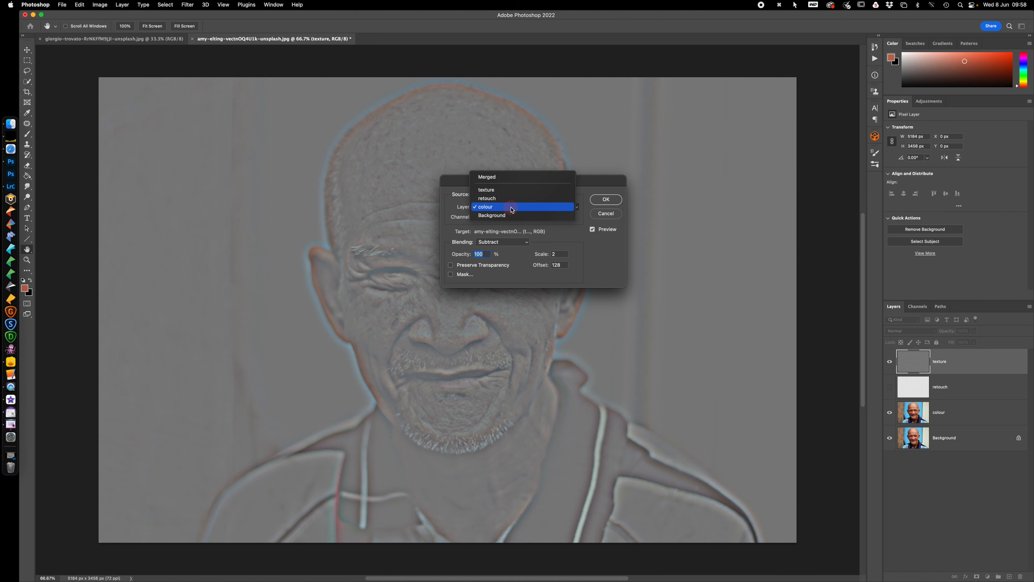
left_click(512, 207)
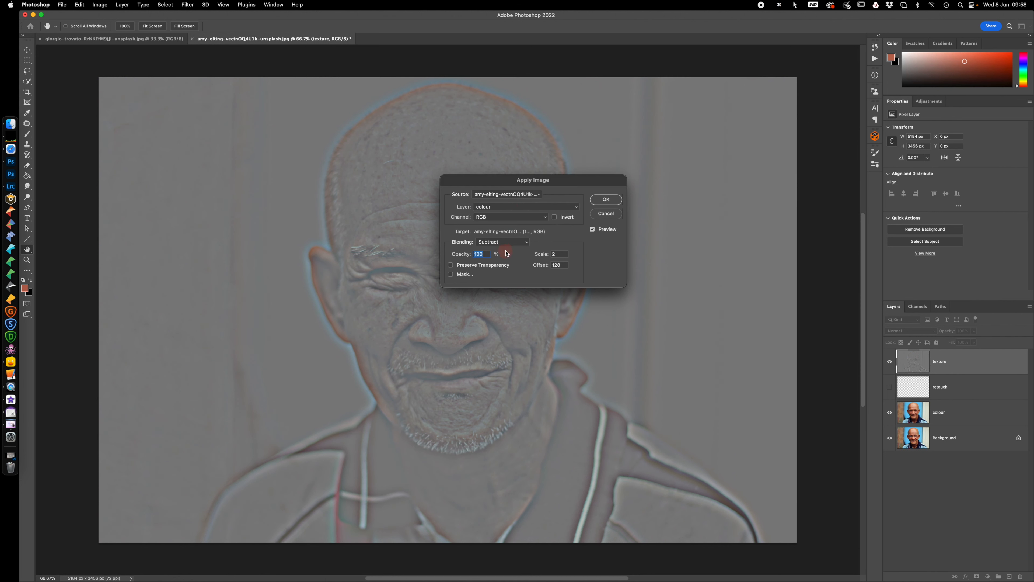
type("2")
left_click(606, 200)
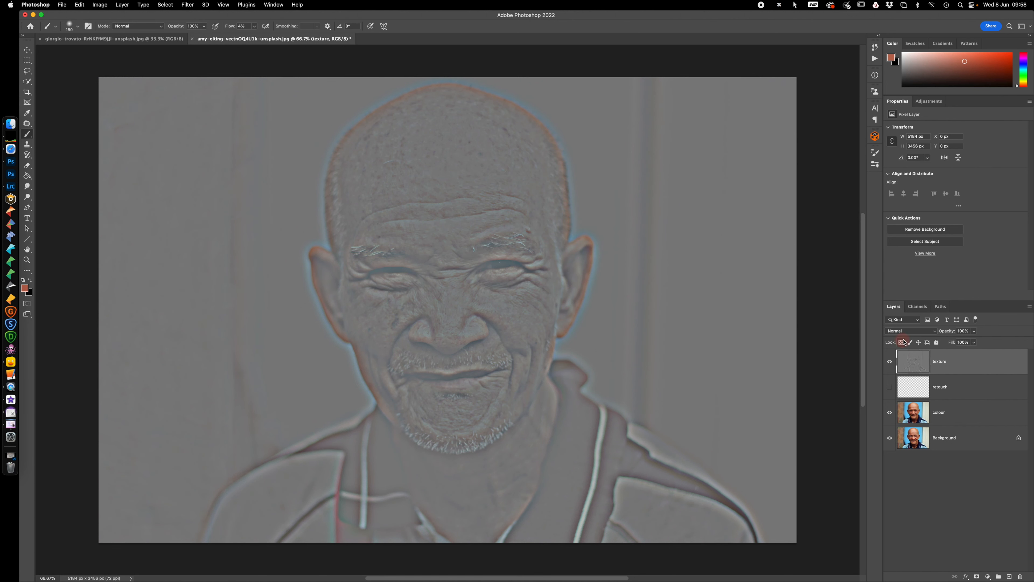
Set the texture layer's blend mode to Linear Light, hide the Background layer and show the retouch layer
left_click(908, 332)
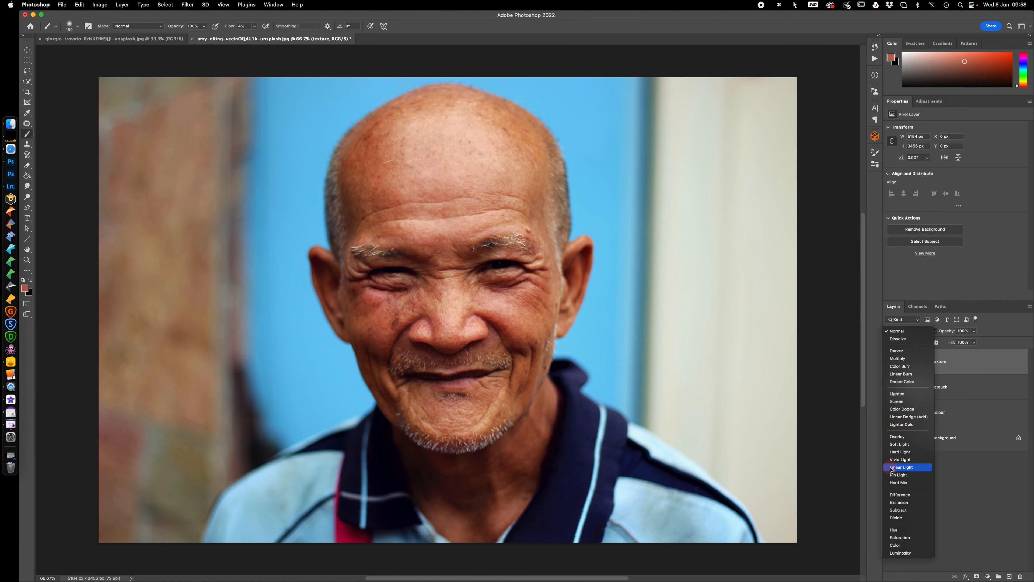
left_click(891, 467)
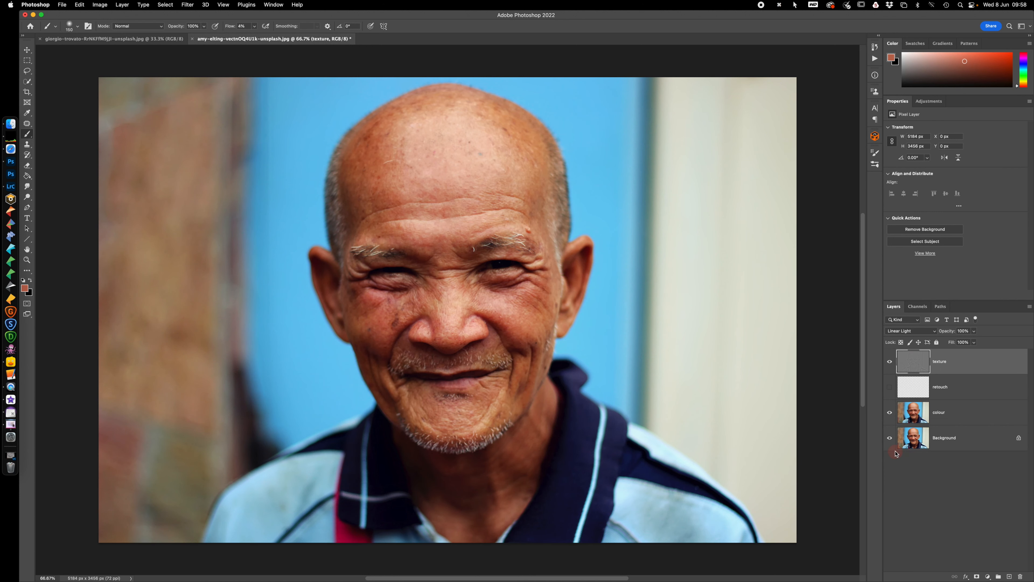
left_click(890, 439)
left_click(890, 391)
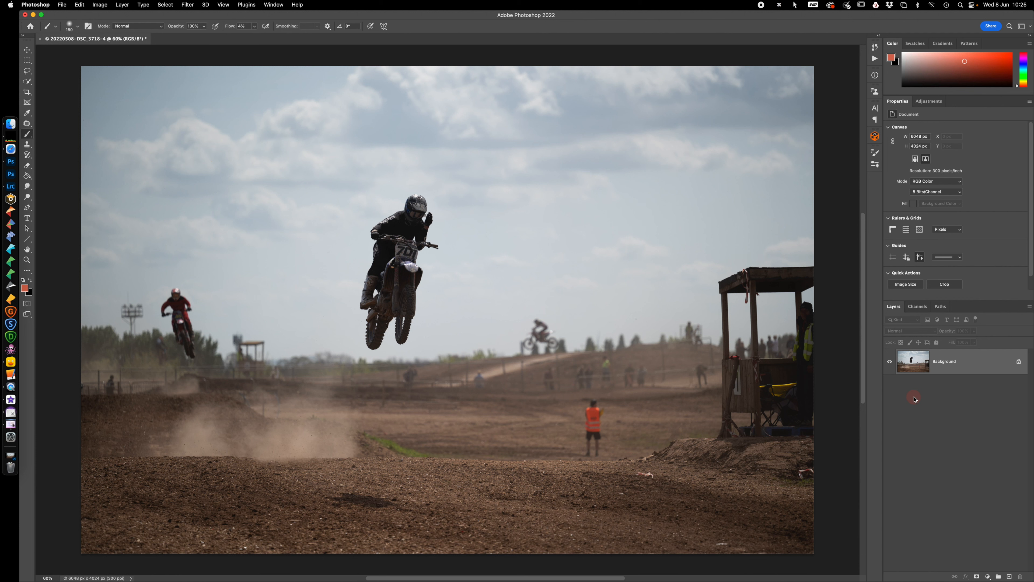
Add a Curves adjustment layer above the motocross photo's Background layer
left_click(988, 576)
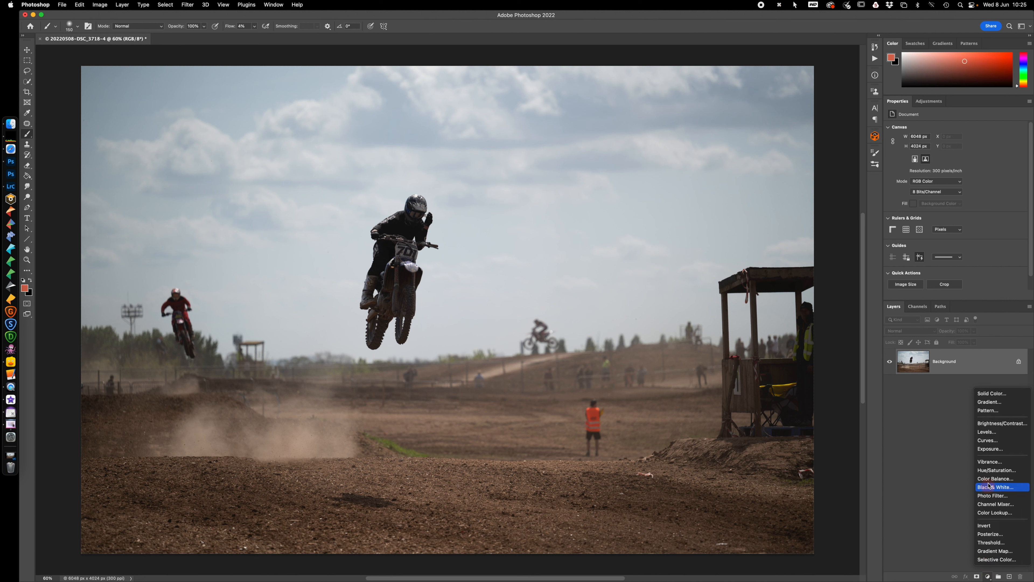
left_click(989, 440)
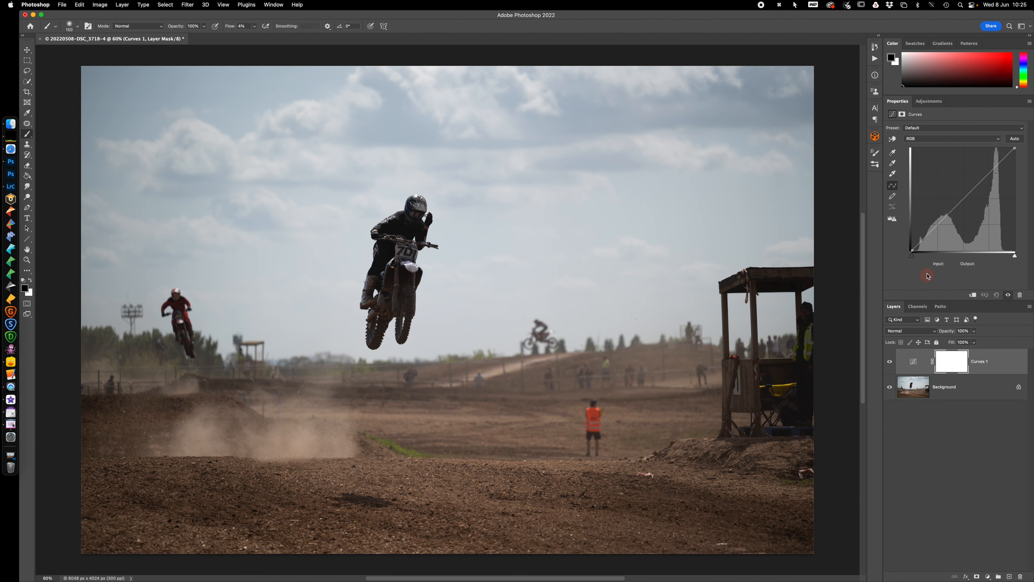
Try the black and white point sliders and shape the RGB curve with four points, the shadow point at input 48, output 36
left_click(913, 256)
left_click_drag(912, 257, 887, 256)
mouse_move(1015, 256)
left_mouse_down()
mouse_move(998, 257)
mouse_move(1015, 256)
left_mouse_up()
left_click_drag(961, 201, 958, 205)
left_click_drag(989, 174, 984, 175)
left_click(972, 188)
left_click_drag(973, 189, 972, 190)
left_click(932, 235)
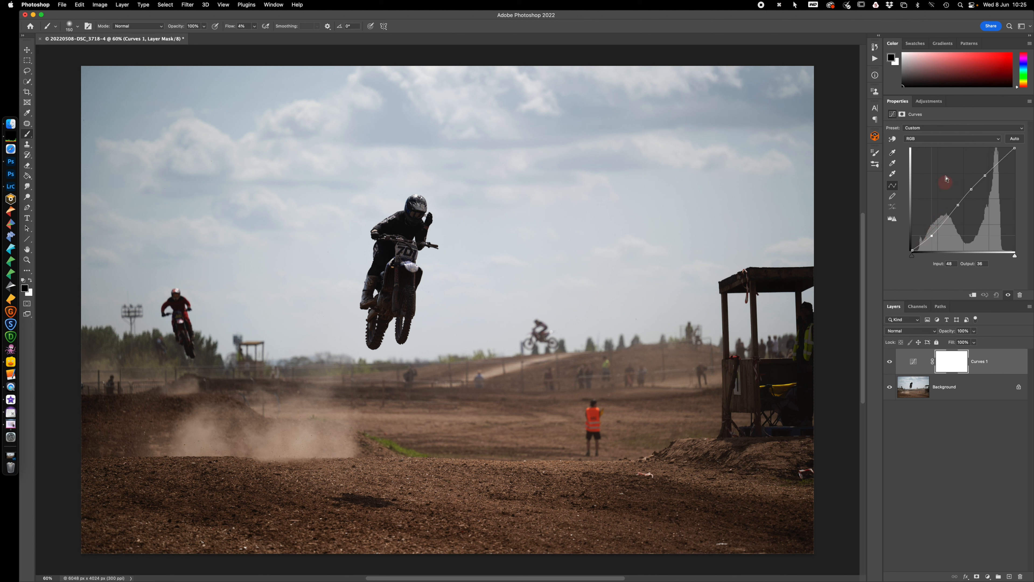
View the curve's available colour channels and reset the Curves adjustment to its defaults
left_click(949, 139)
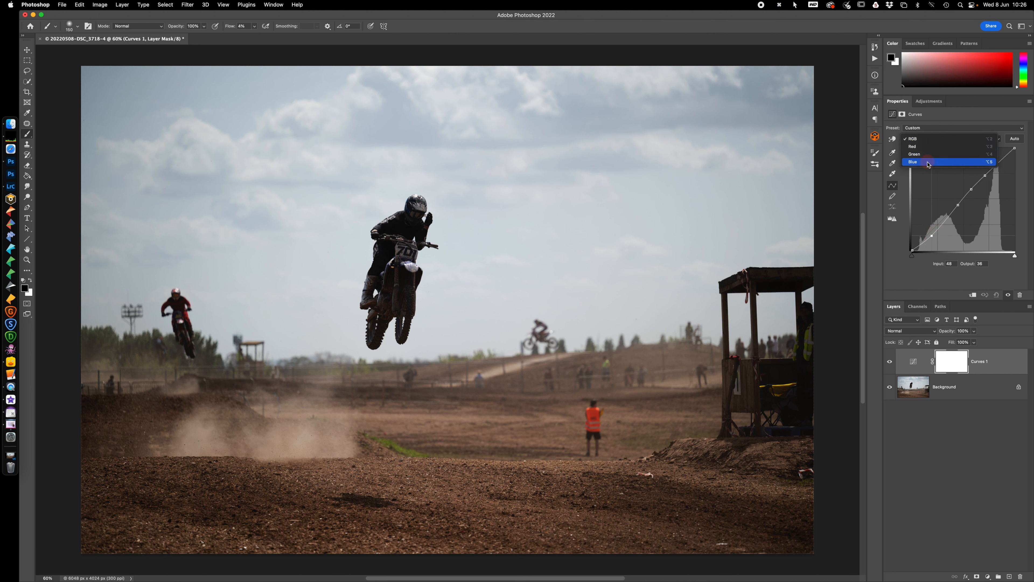
left_click(916, 279)
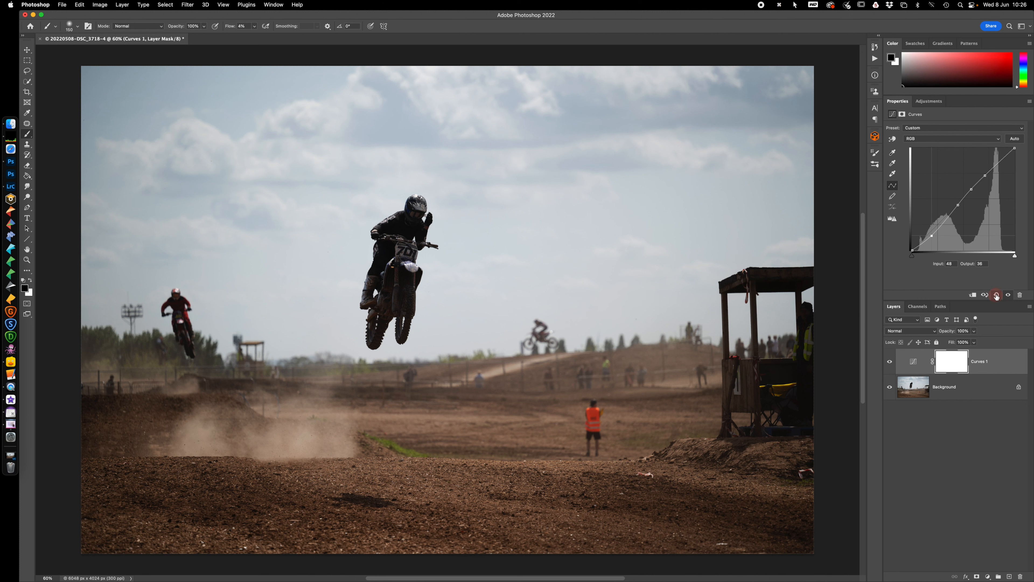
left_click(996, 295)
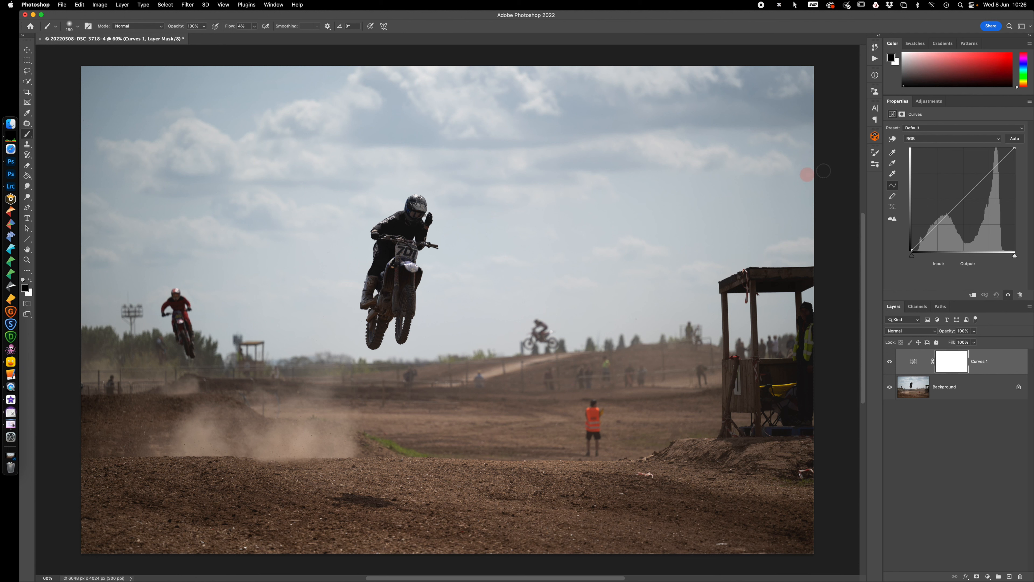
Try lifting the dark tones of the airborne rider with the on-image curve adjustment tool
left_click(892, 139)
left_click(892, 139)
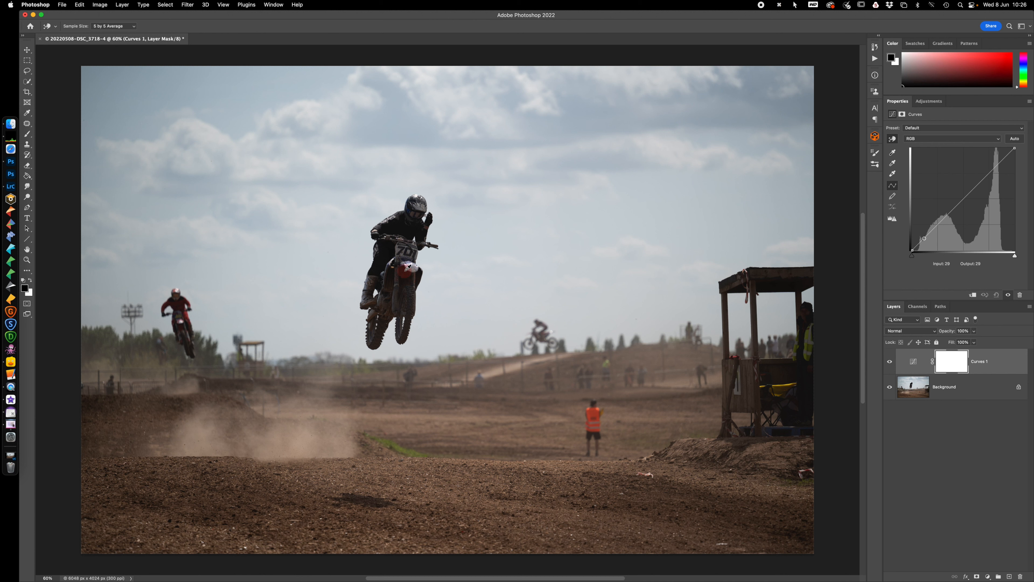
left_click(387, 257)
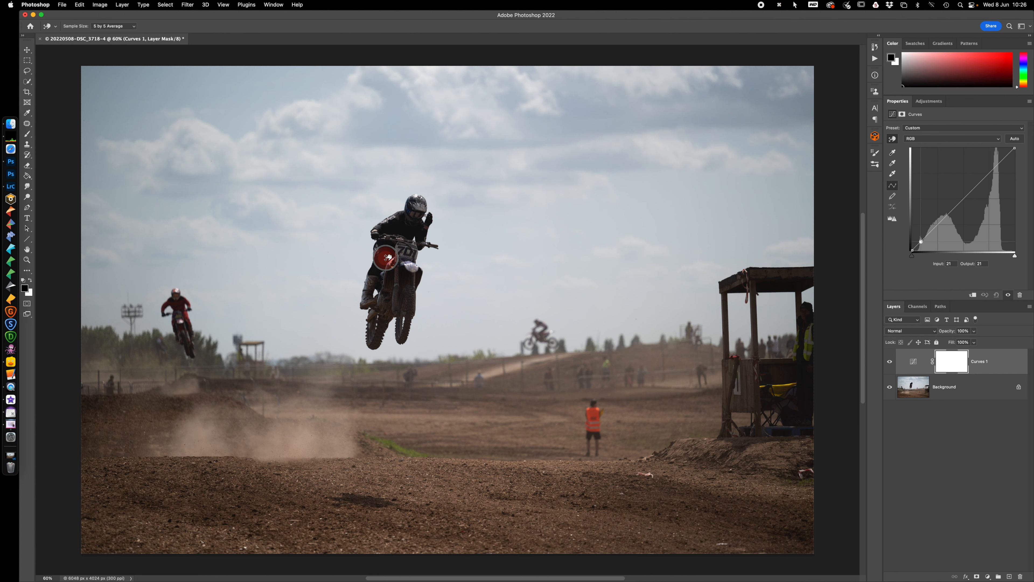
mouse_move(387, 257)
left_mouse_down()
mouse_move(388, 247)
mouse_move(389, 256)
left_mouse_up()
left_click_drag(388, 257, 388, 247)
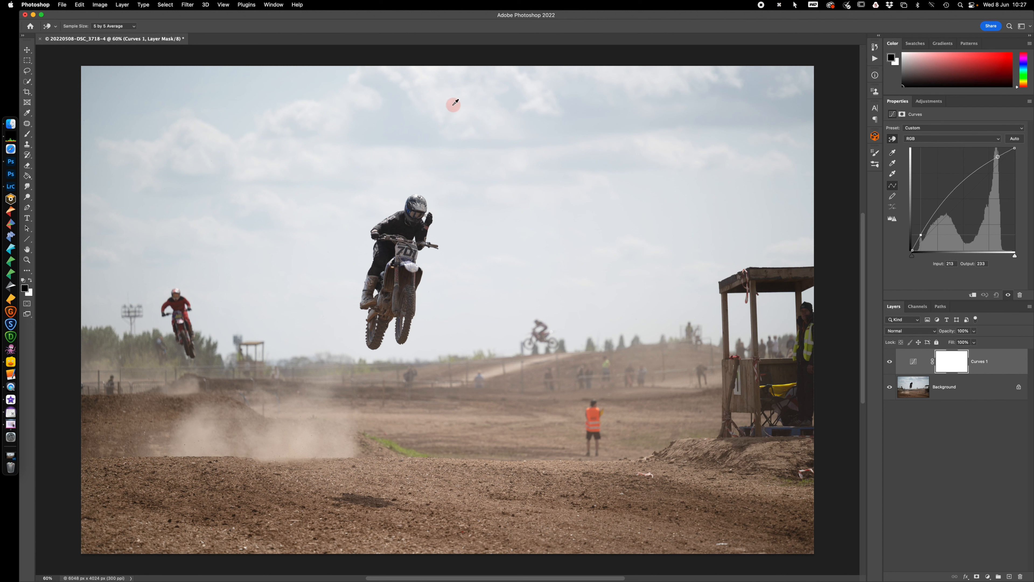
Try lowering the sky tones and sampling the ground with on-image curve adjustments, and reset the Curves adjustment
left_click(486, 140)
left_click_drag(486, 140, 487, 151)
left_click(585, 415)
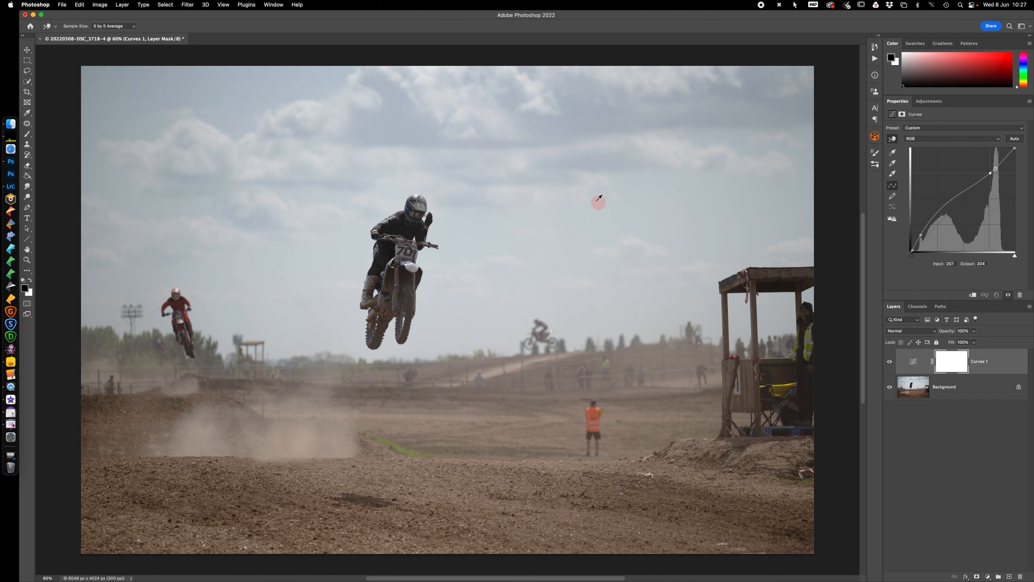
left_click_drag(629, 353, 629, 356)
left_click(997, 295)
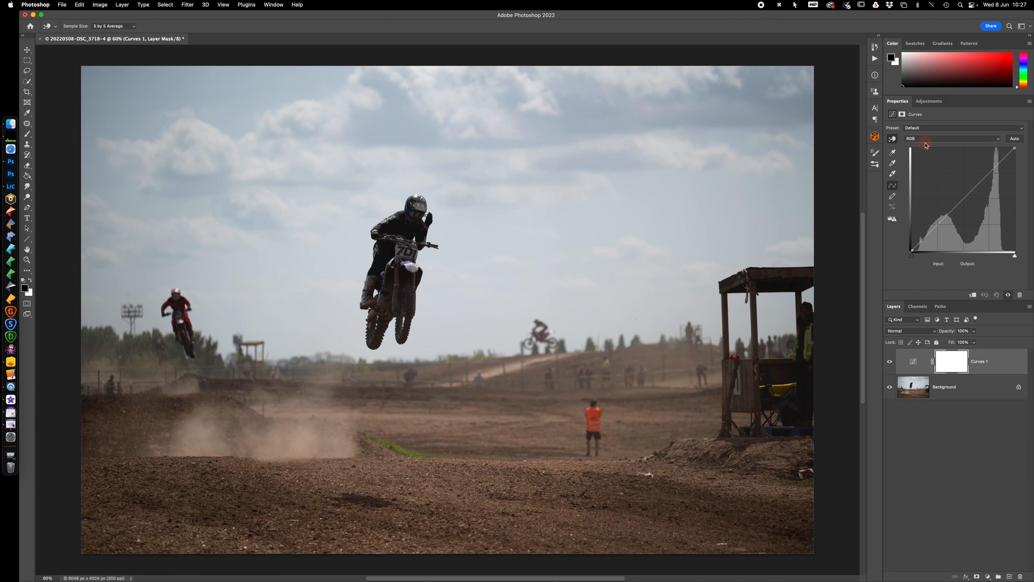
Shape the red channel curve with one point, trying it below the diagonal and settling it at input 76, output 90
left_click(926, 142)
left_click(925, 147)
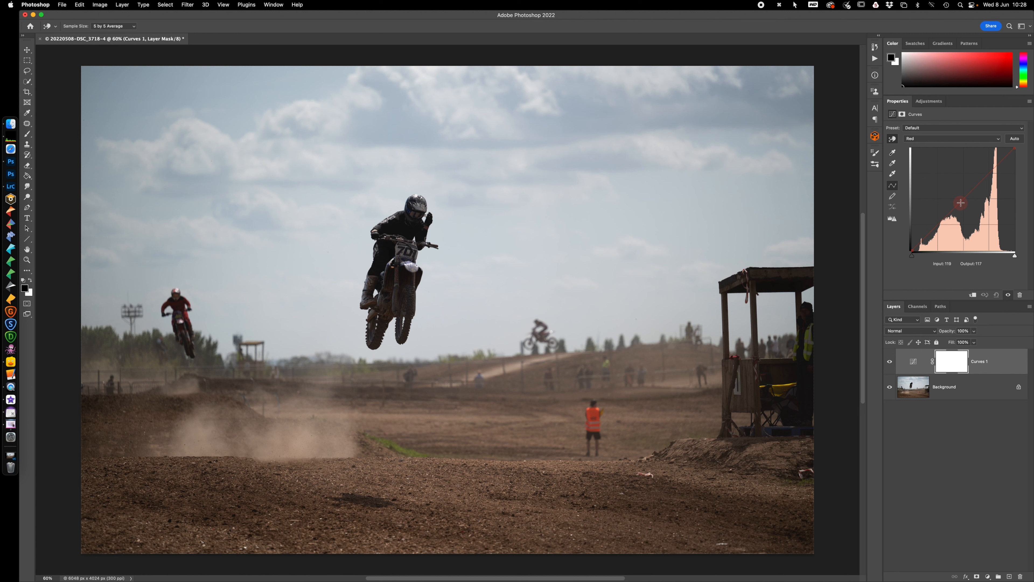
left_click_drag(961, 203, 968, 215)
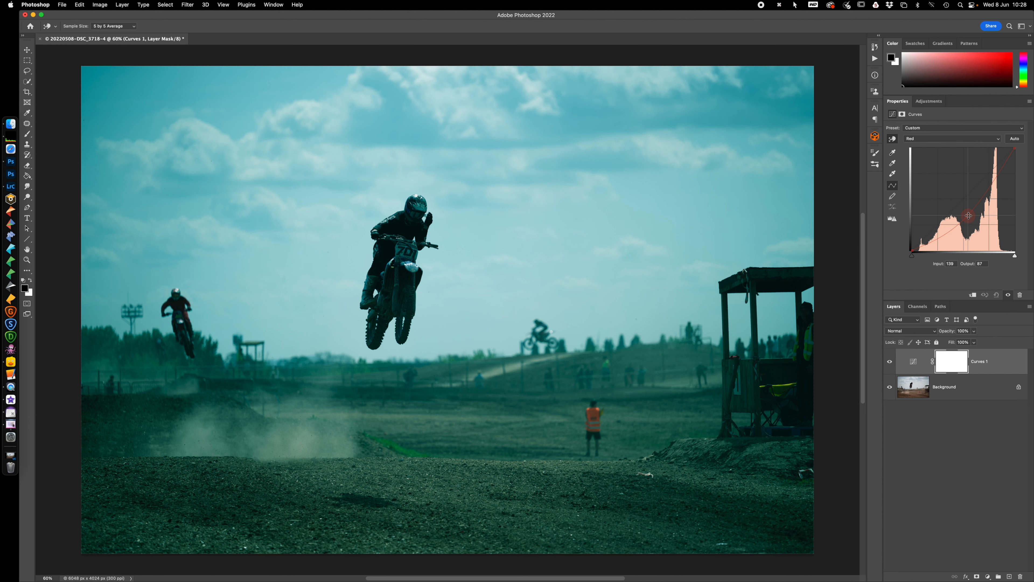
left_click_drag(968, 215, 942, 215)
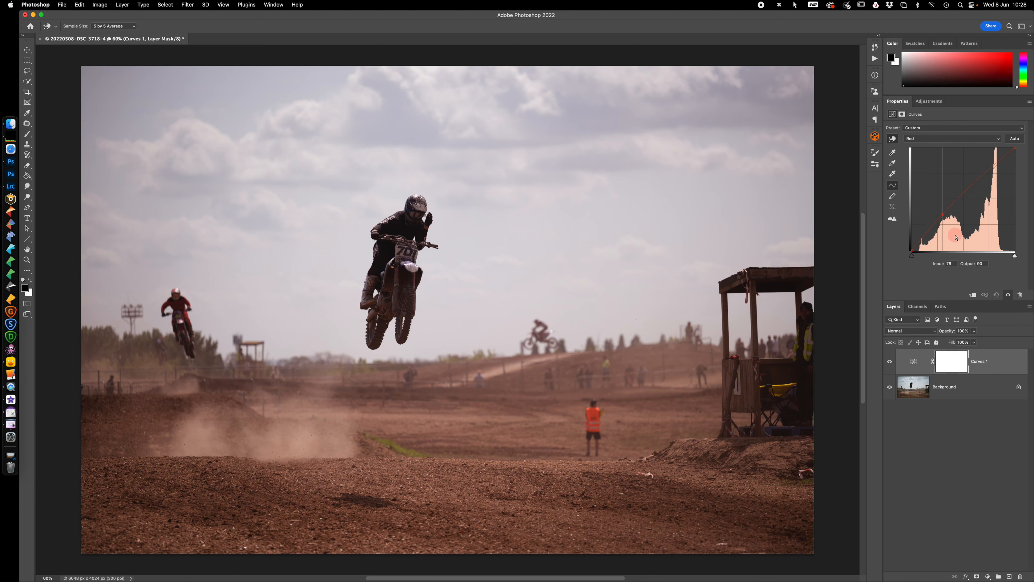
Adjust a point on the green channel curve, moving it from the midtones up toward the highlights
left_click(947, 139)
left_click(943, 147)
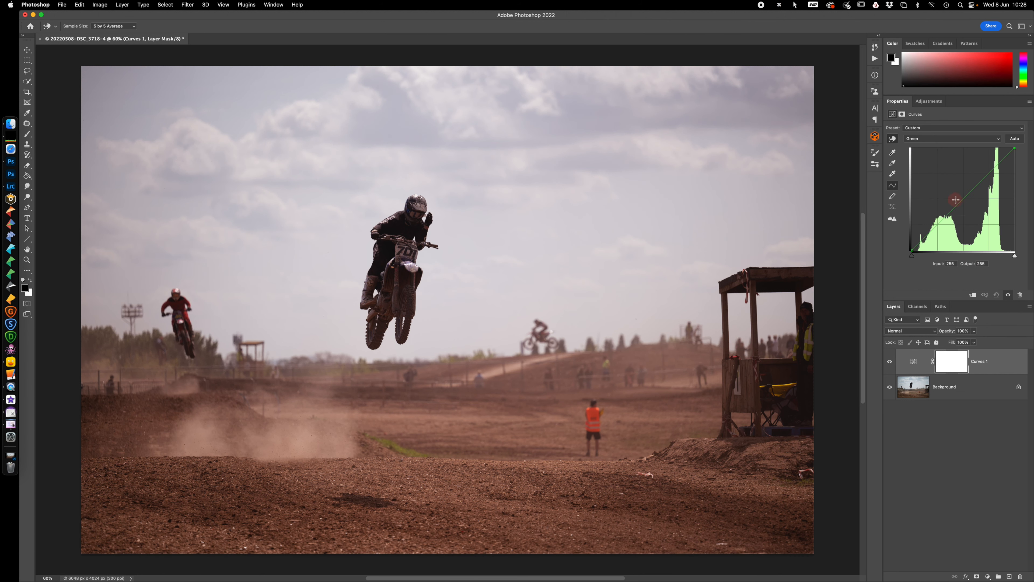
left_click_drag(956, 206, 991, 171)
Shape the blue channel curve with points in the shadows and midtones to give the photo a warmer tone
left_click(958, 140)
left_click(952, 147)
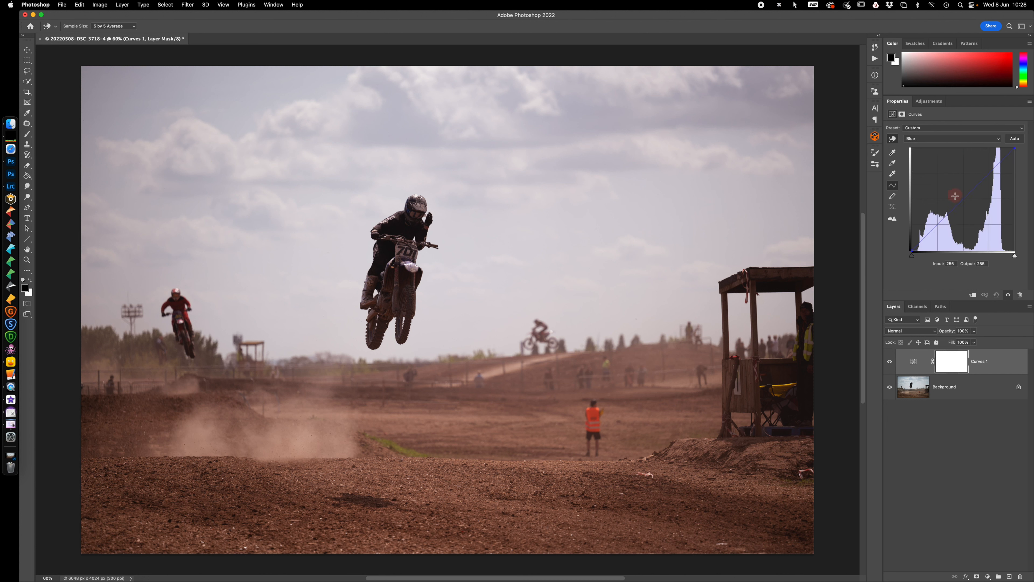
mouse_move(960, 203)
left_mouse_down()
mouse_move(949, 195)
mouse_move(956, 212)
left_mouse_up()
left_click_drag(956, 212, 925, 244)
left_click(961, 211)
left_click_drag(961, 211, 958, 206)
Compare the photo with and without the Curves colour adjustment
left_click(889, 364)
left_click(890, 363)
left_click(890, 364)
left_click(889, 363)
Target the Curves 1 layer mask and set up the Brush tool with black as the foreground colour and 100% flow
left_click(912, 361)
left_click(943, 364)
left_click(956, 367)
key("b")
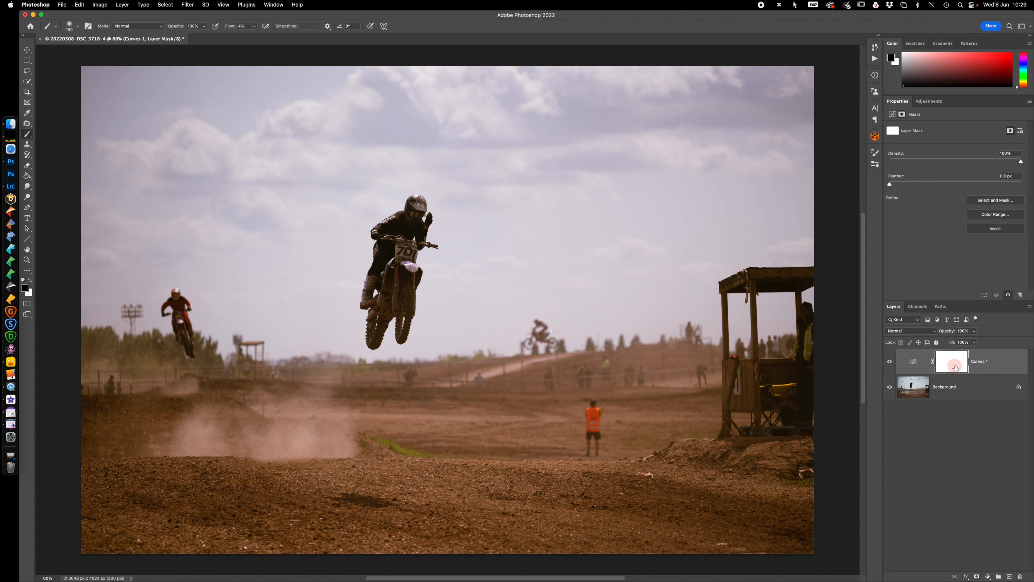
key("d")
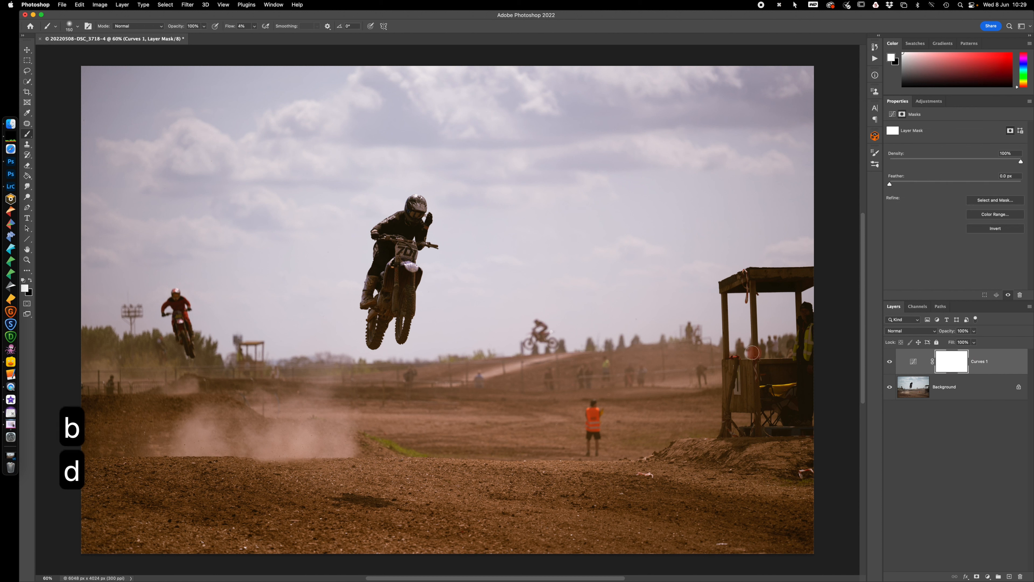
key("x")
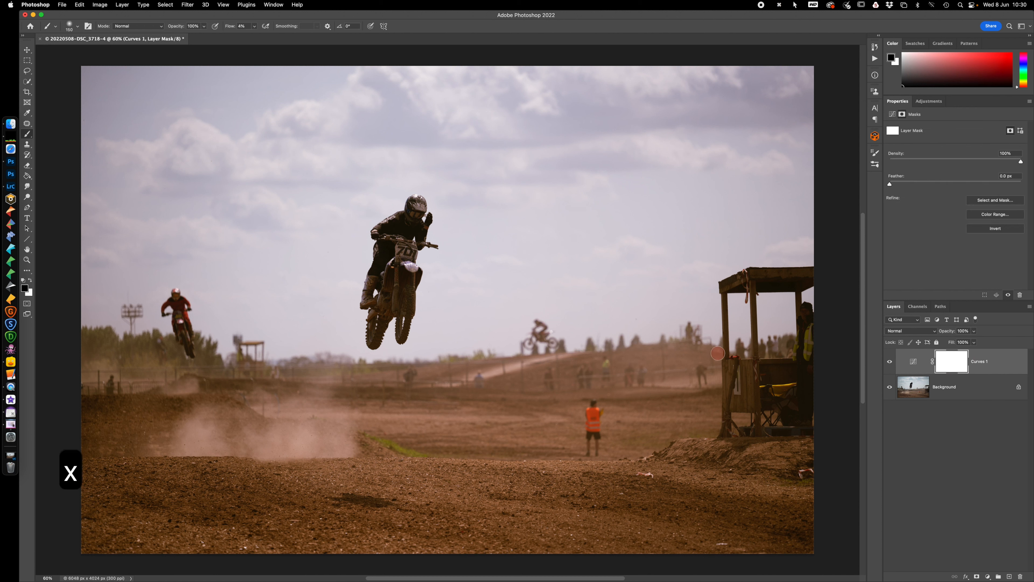
left_click_drag(230, 27, 383, 26)
left_click_drag(228, 27, 276, 29)
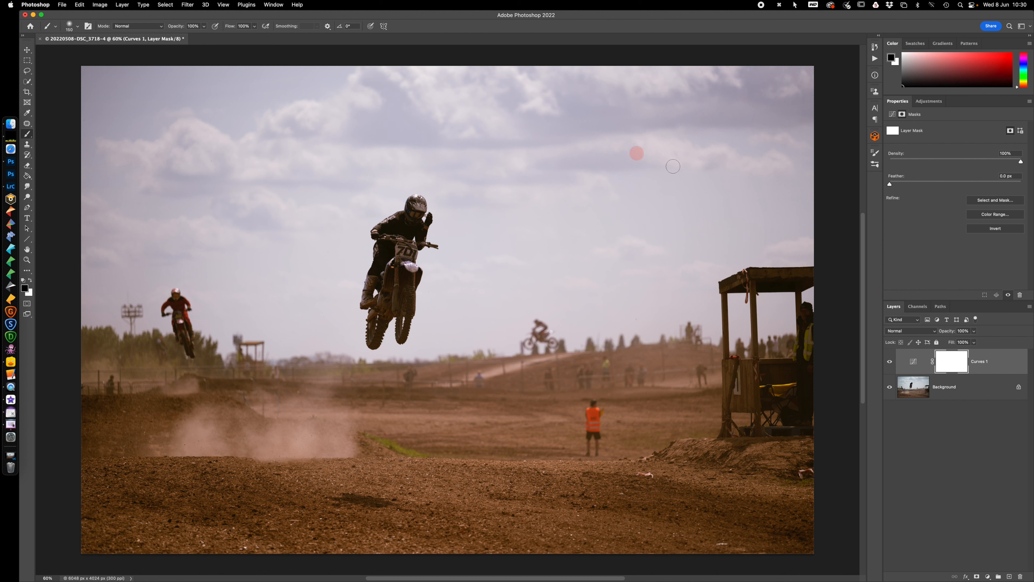
Enlarge the brush and paint black on the Curves 1 mask over the large airborne rider and bike
key("bracketright")
key("bracketright")
key("bracketright")
key("bracketright")
key("bracketright")
mouse_move(415, 219)
left_mouse_down()
mouse_move(394, 231)
mouse_move(375, 304)
mouse_move(382, 324)
mouse_move(394, 310)
mouse_move(381, 263)
mouse_move(403, 212)
mouse_move(389, 255)
mouse_move(390, 324)
left_mouse_up()
left_click(952, 361)
Compare the photo with and without the masked Curves 1 adjustment and reopen its curve settings
left_click(889, 362)
left_click(890, 363)
left_click(914, 362)
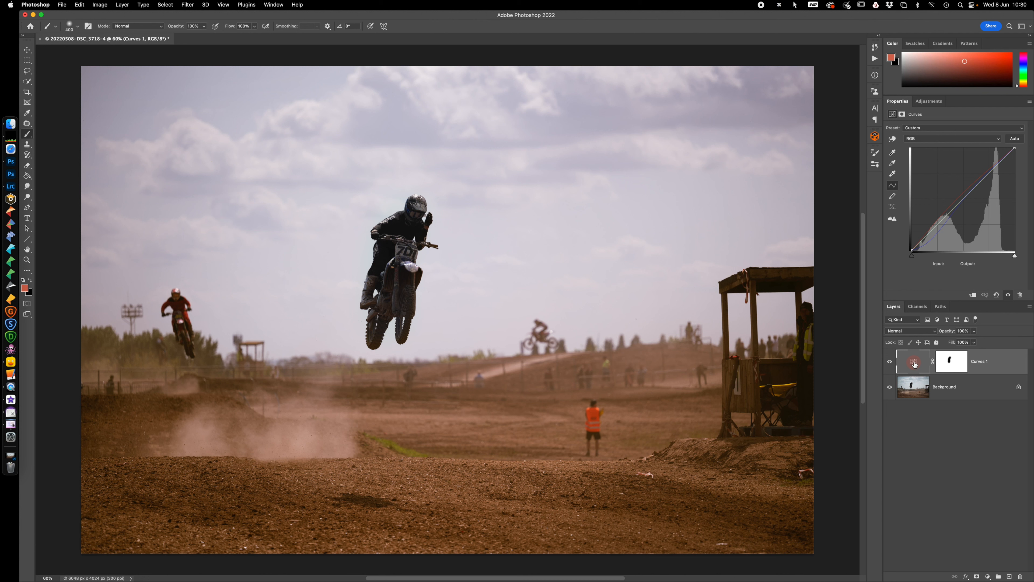
left_click(913, 364)
Add a second Curves adjustment layer on top, hide Curves 1 and select the new adjustment
left_click(988, 576)
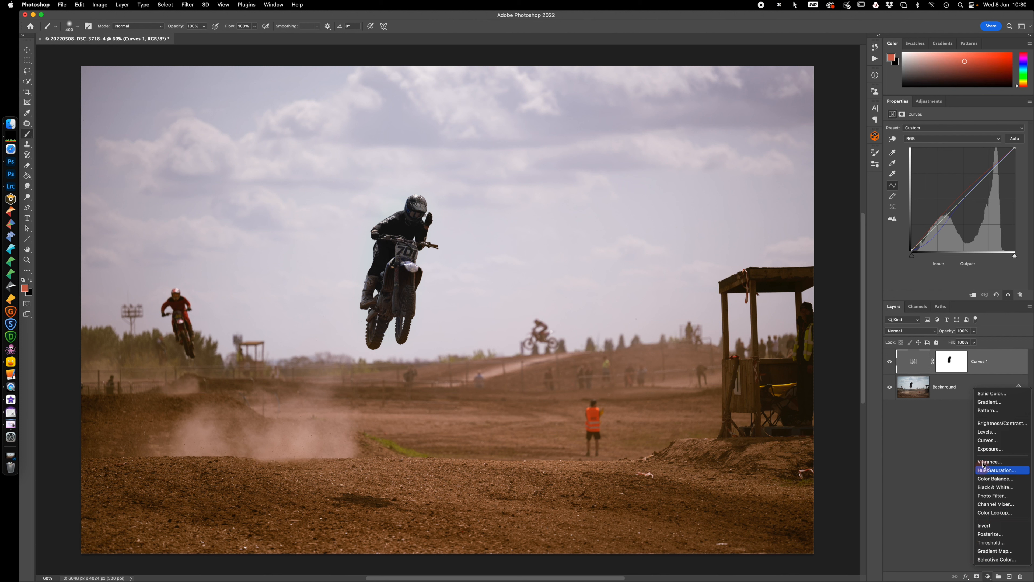
left_click(982, 440)
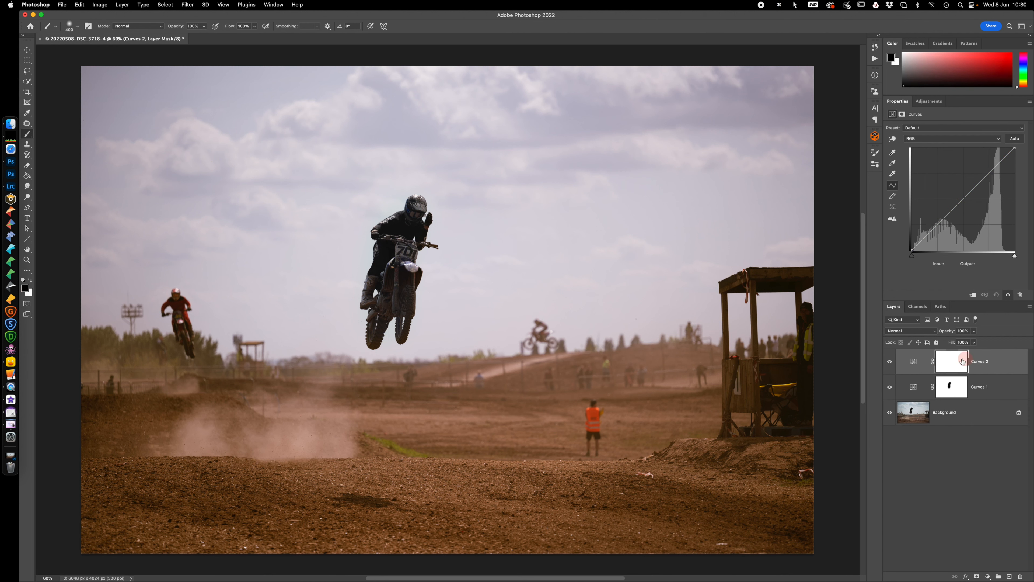
left_click(890, 386)
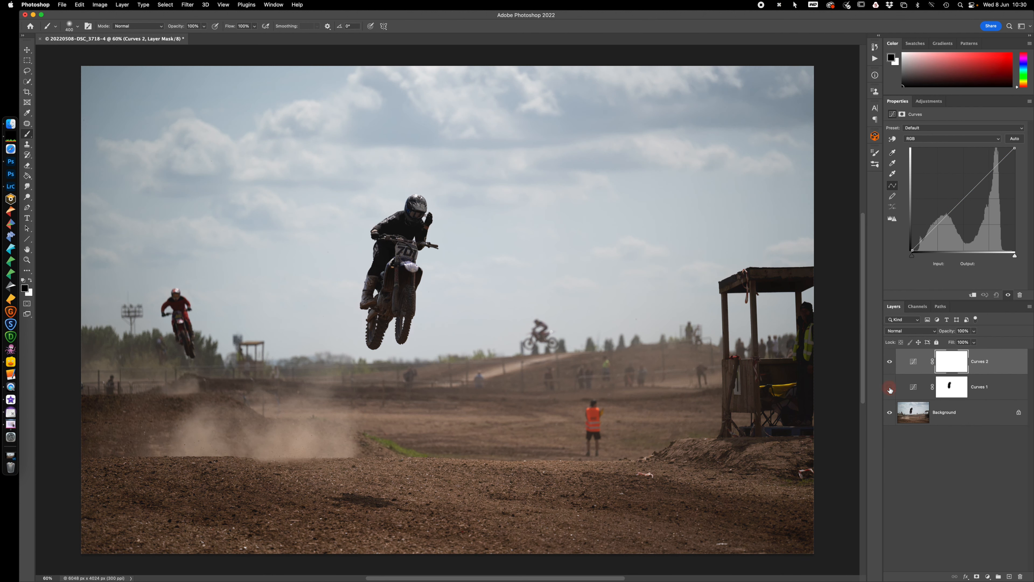
left_click(998, 361)
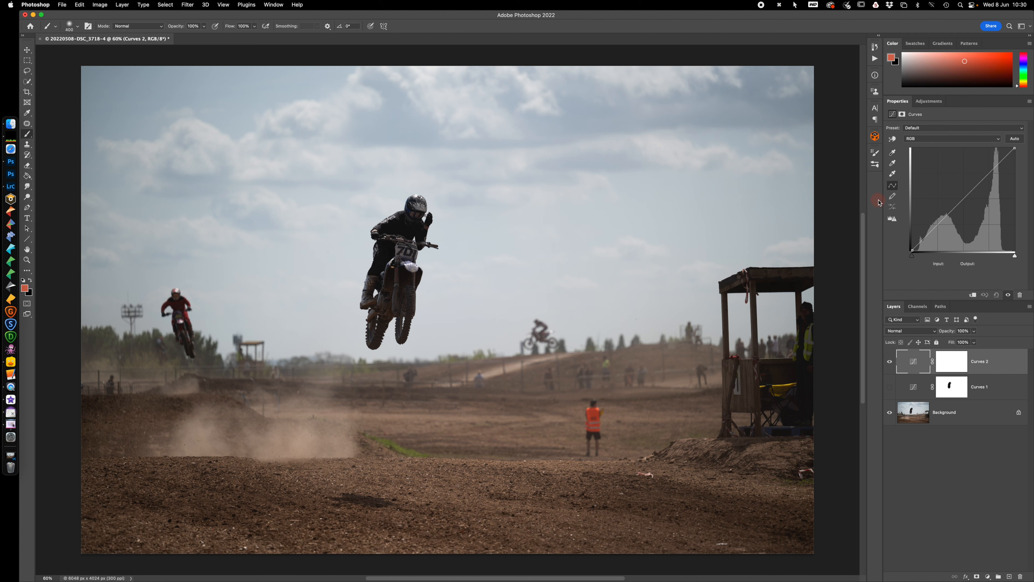
Try the Strong Contrast (RGB), Darker (RGB) and Negative (RGB) presets on the new Curves adjustment
left_click(940, 128)
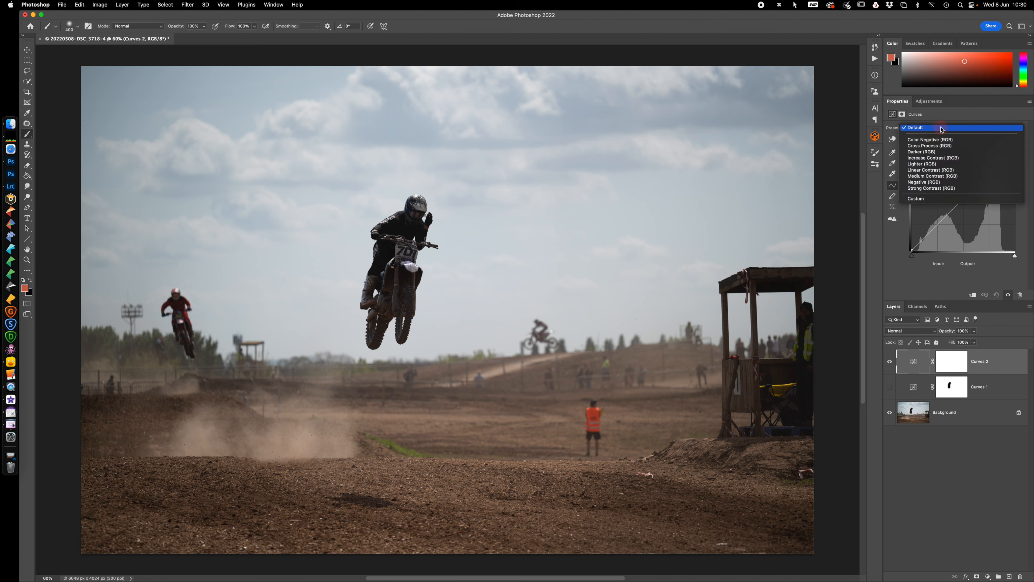
left_click(962, 189)
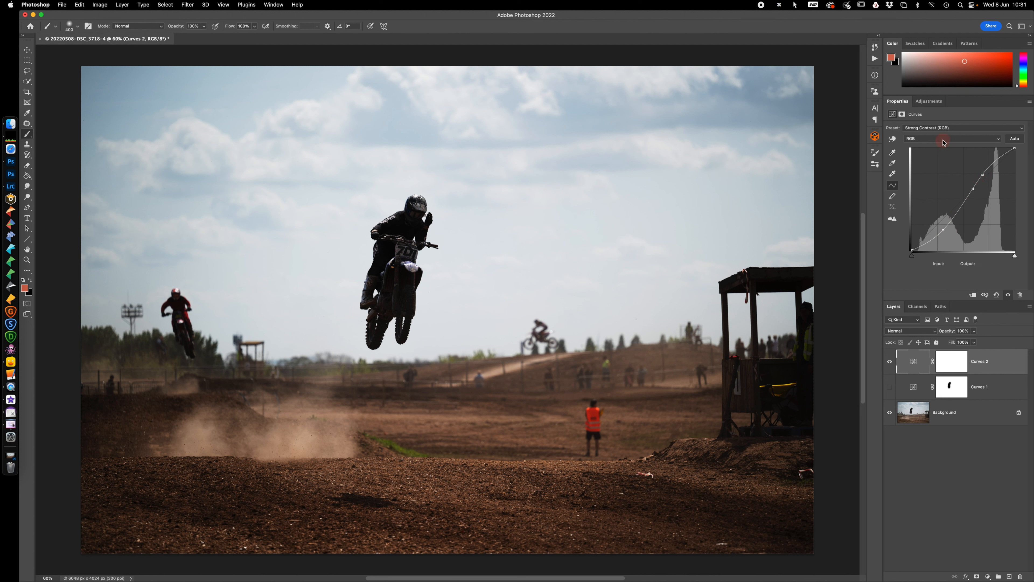
left_click(944, 130)
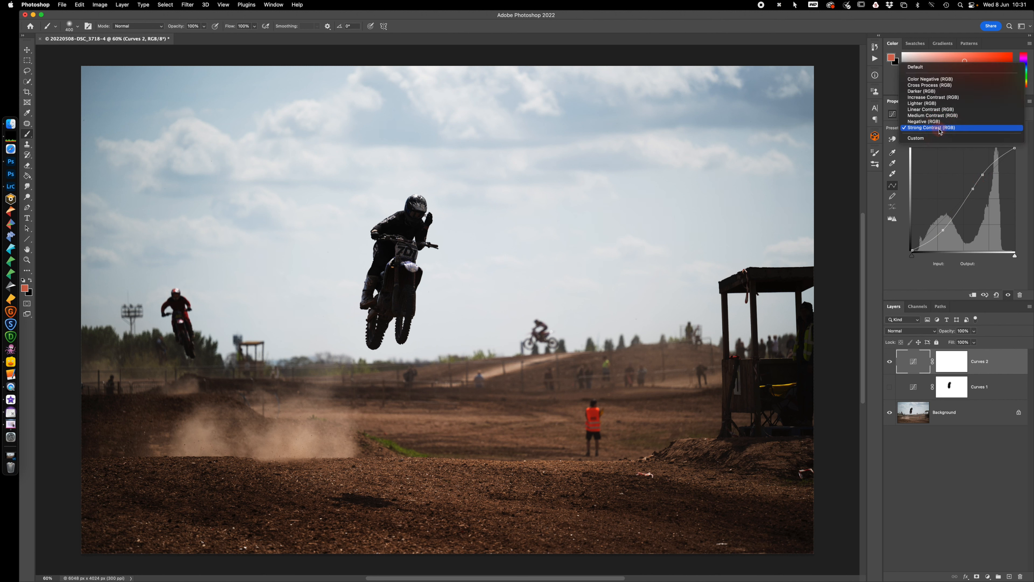
left_click(935, 92)
left_click(963, 210)
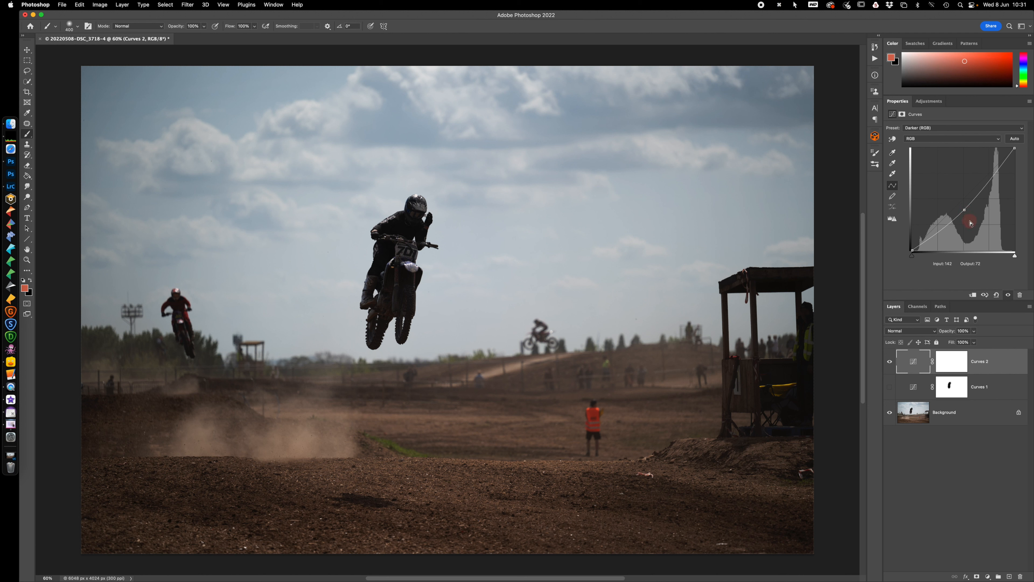
left_click(948, 128)
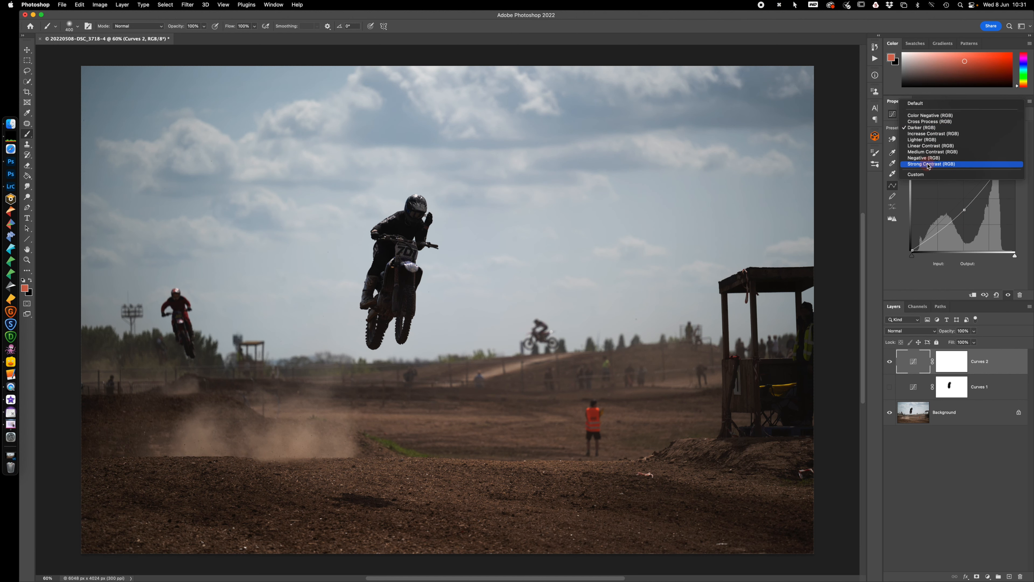
left_click(942, 158)
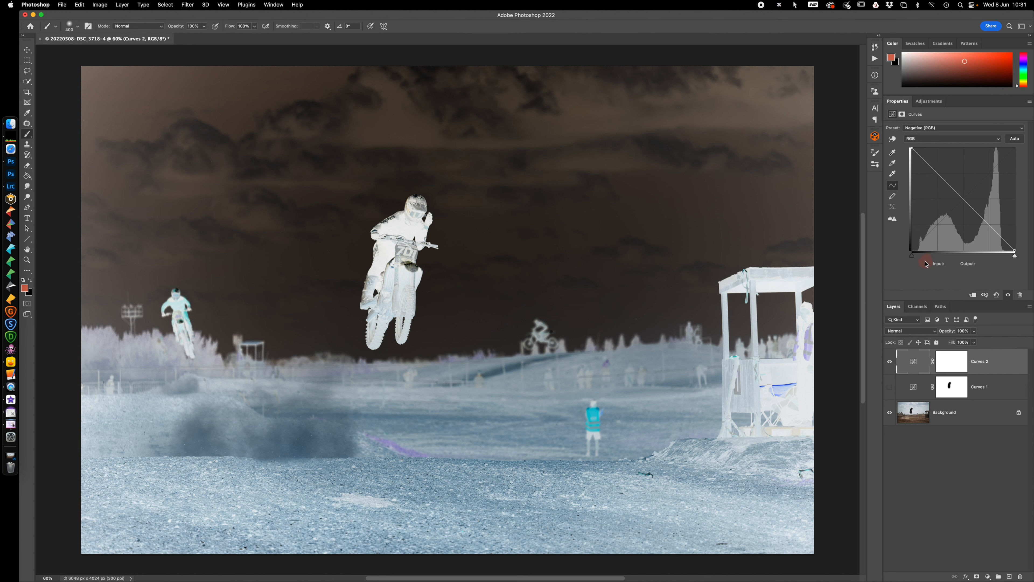
Restore the straight RGB curve and invert it by hand, moving the white endpoint to output 0 and the black endpoint to 255
left_click_drag(911, 149, 1016, 135)
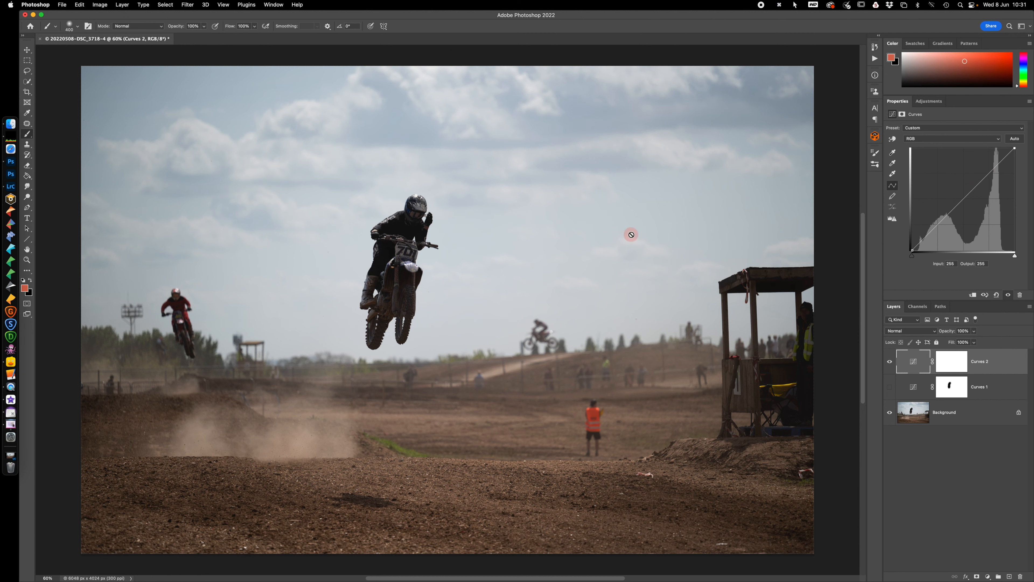
left_click_drag(1014, 148, 1015, 253)
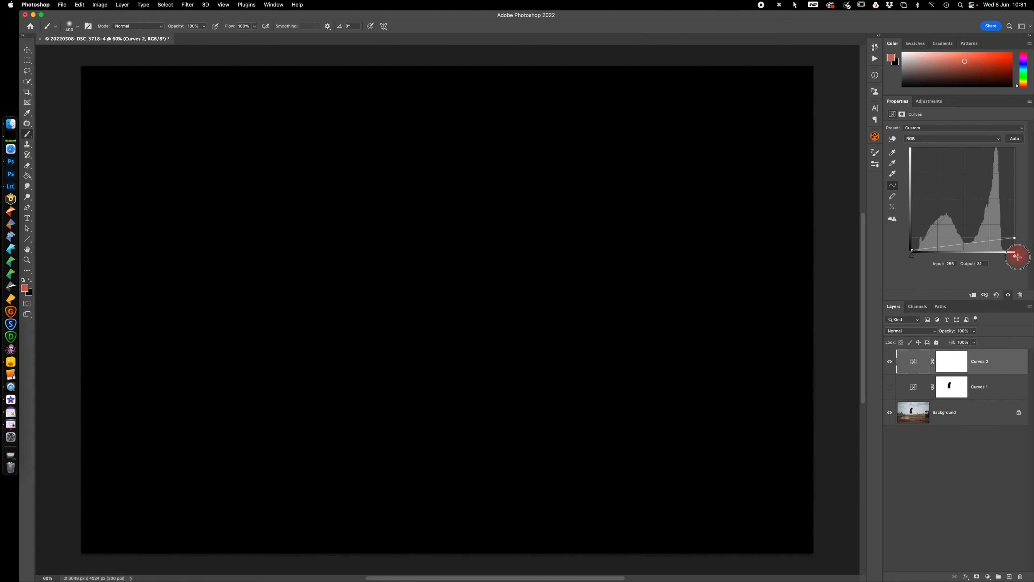
left_click_drag(911, 250, 910, 133)
Apply the Color Negative (RGB) preset to Curves 2 and inspect its Red, Green and Blue channel curves
left_click(940, 131)
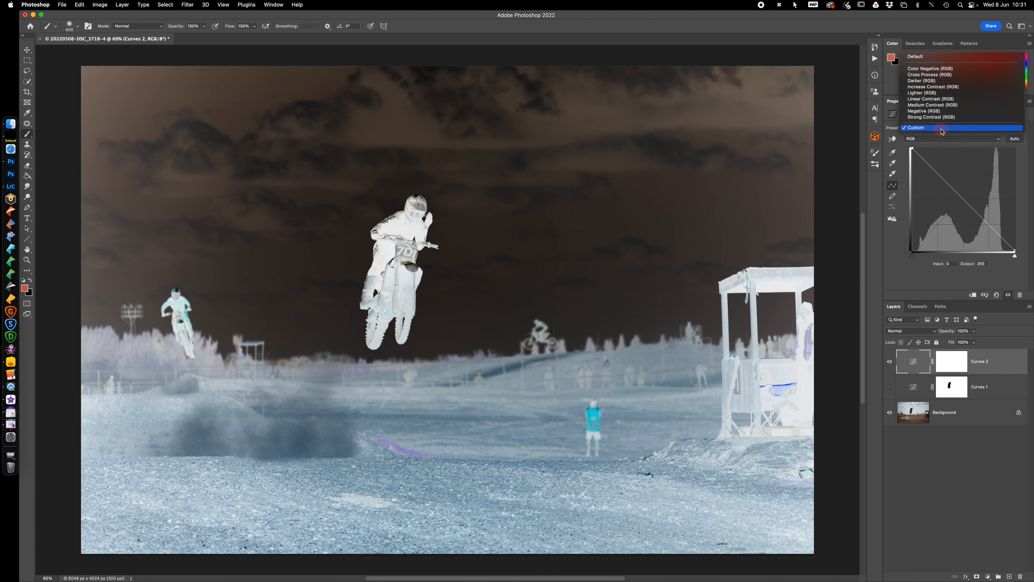
left_click(933, 68)
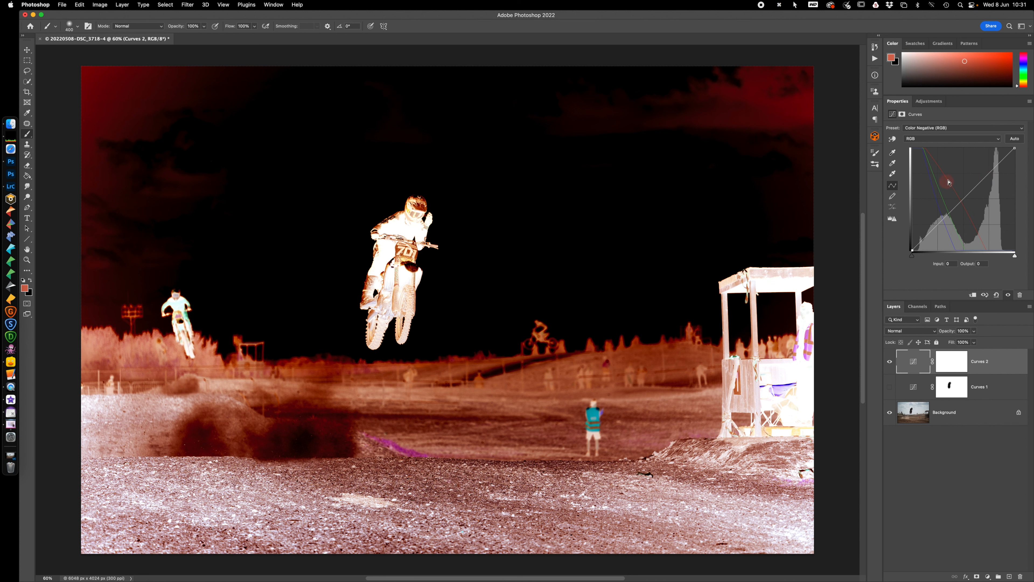
left_click(937, 139)
left_click(937, 150)
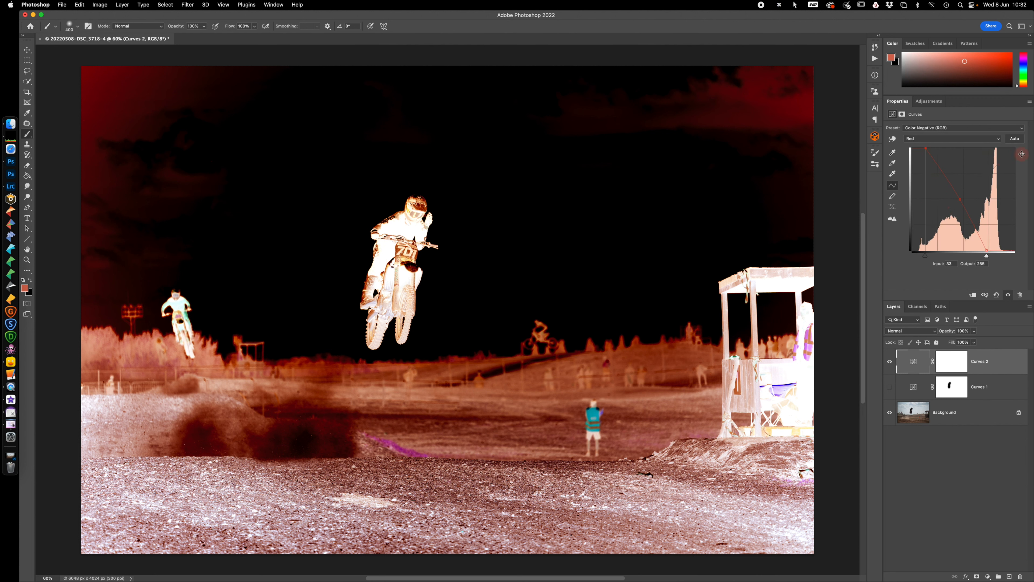
left_click(943, 139)
left_click(941, 147)
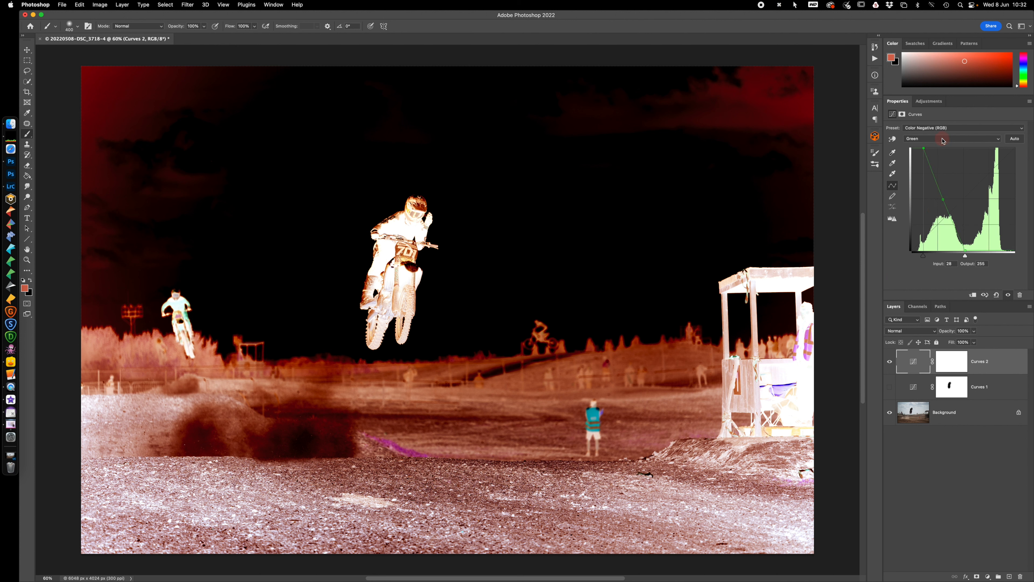
left_click(942, 137)
left_click(942, 148)
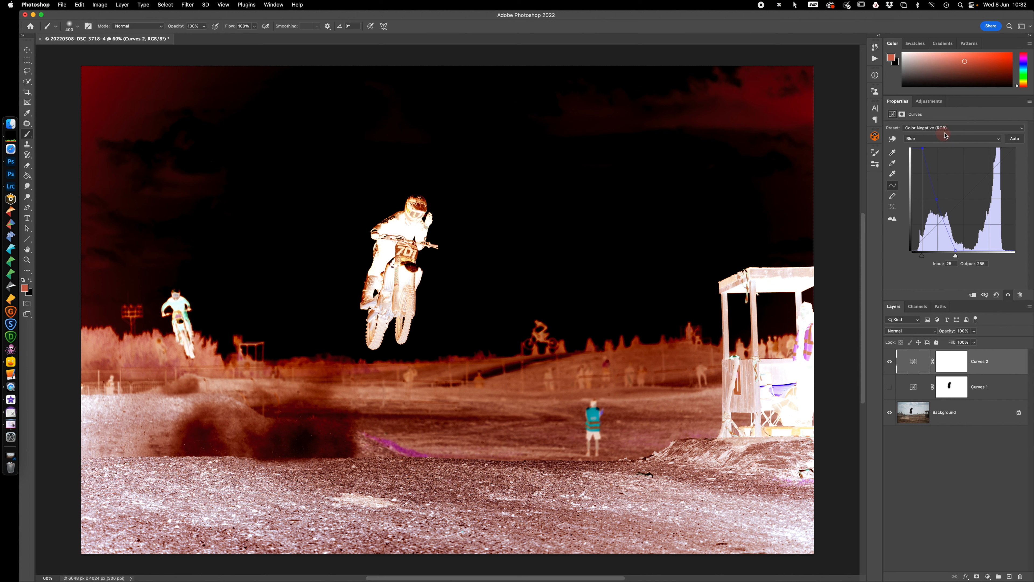
Return Curves 2 to the Default preset and reset the adjustment to the RGB channel
left_click(949, 128)
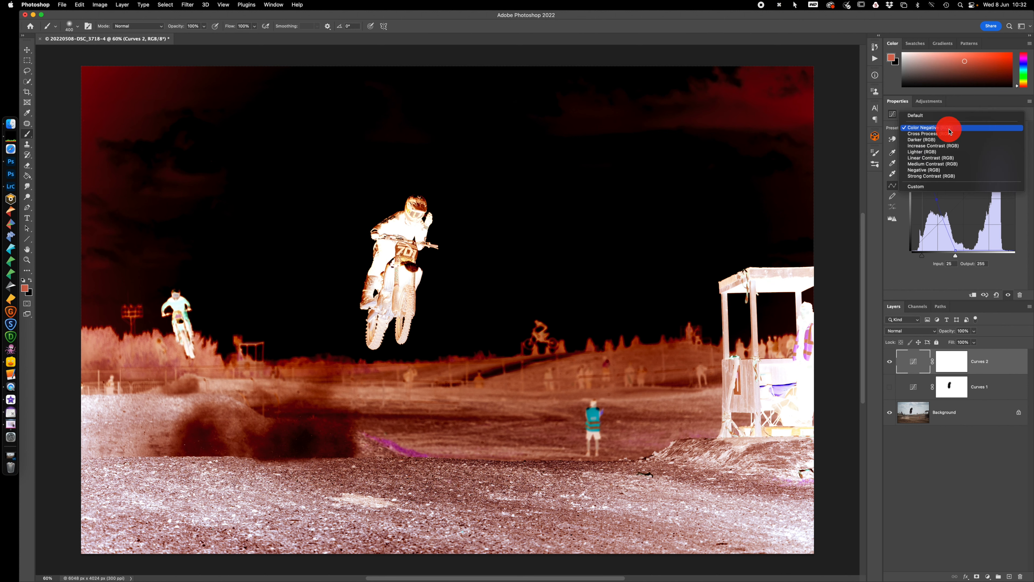
left_click(945, 116)
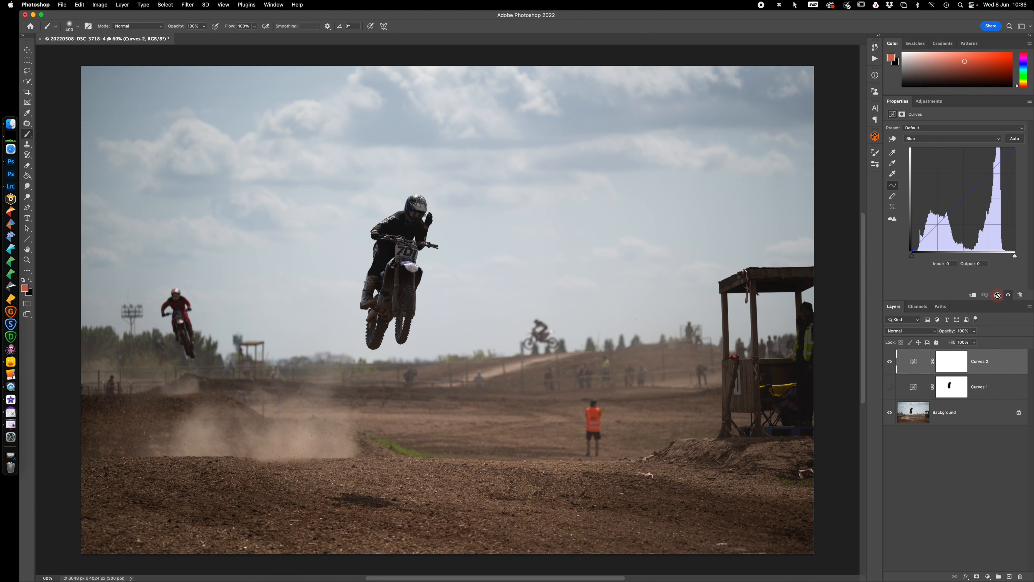
left_click(997, 295)
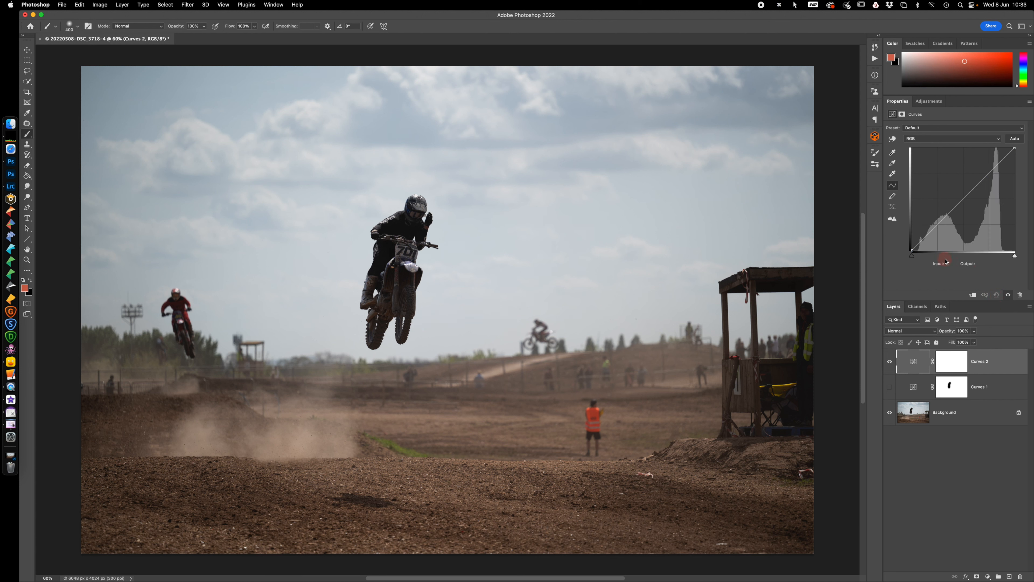
Set the black point by sampling the airborne rider's dark clothing and the white point by sampling the bright cloud above him
left_click(893, 151)
left_click(896, 177)
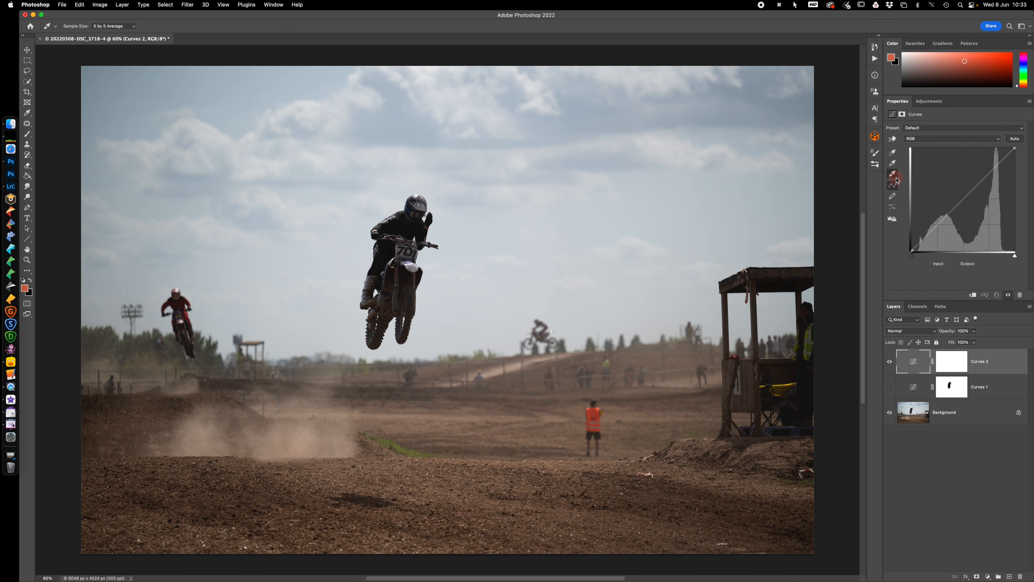
left_click(894, 176)
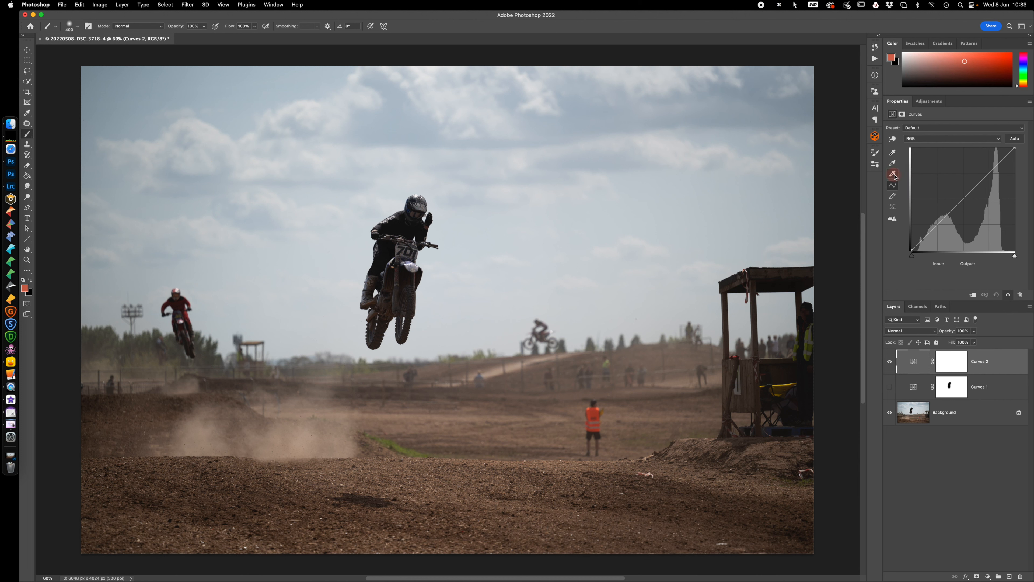
left_click(892, 152)
left_click(893, 164)
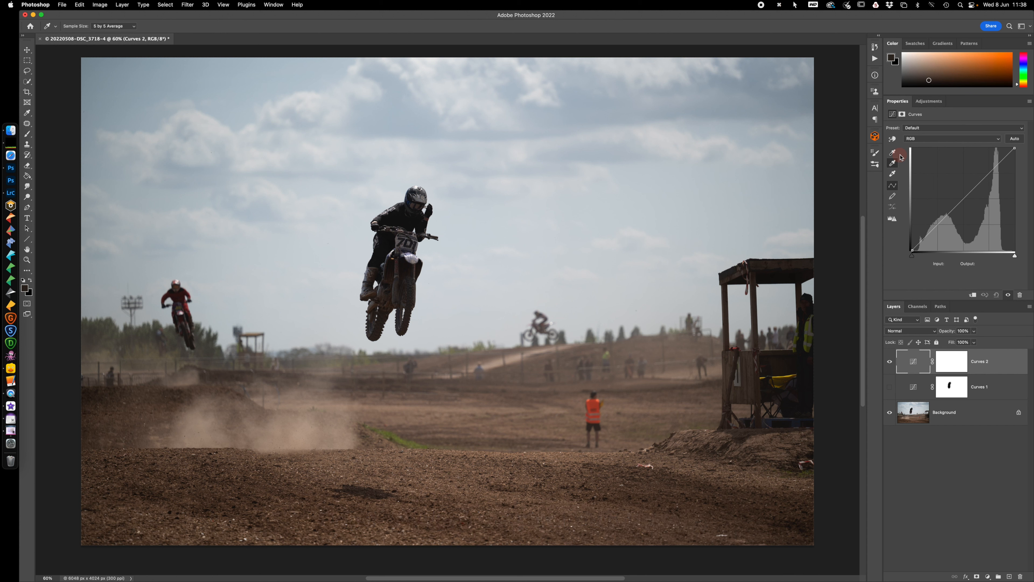
left_click(892, 154)
left_click(389, 246)
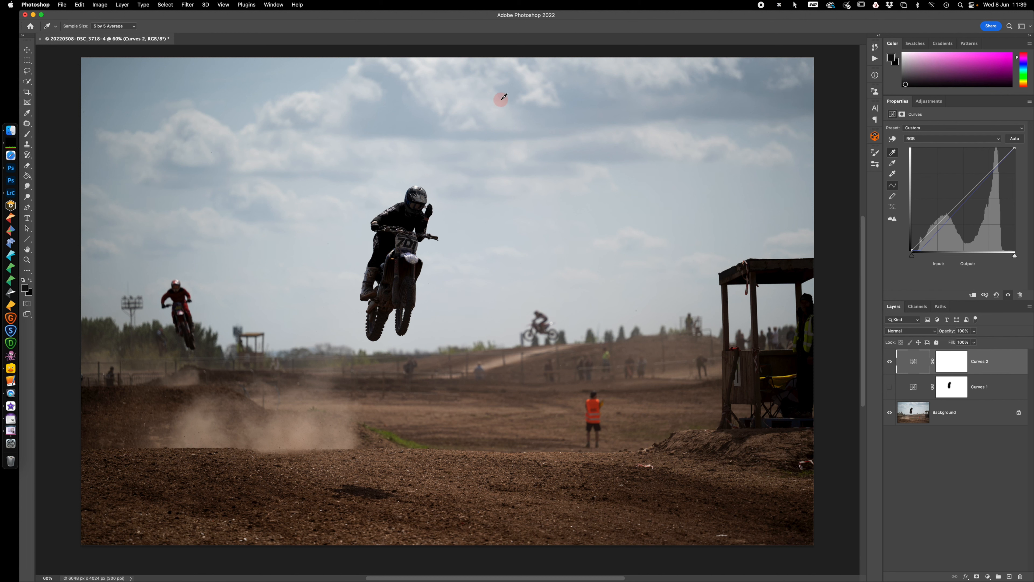
left_click(892, 173)
left_click(425, 65)
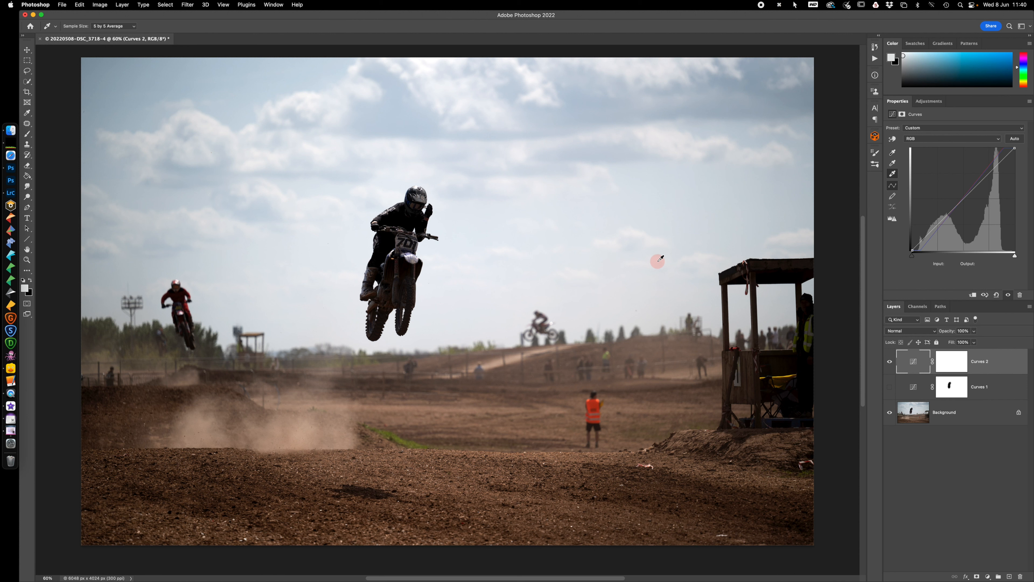
Set the Curves target midtone colour to the muted red 7d4343 without saving it as a default
left_click(892, 164)
double_click(892, 163)
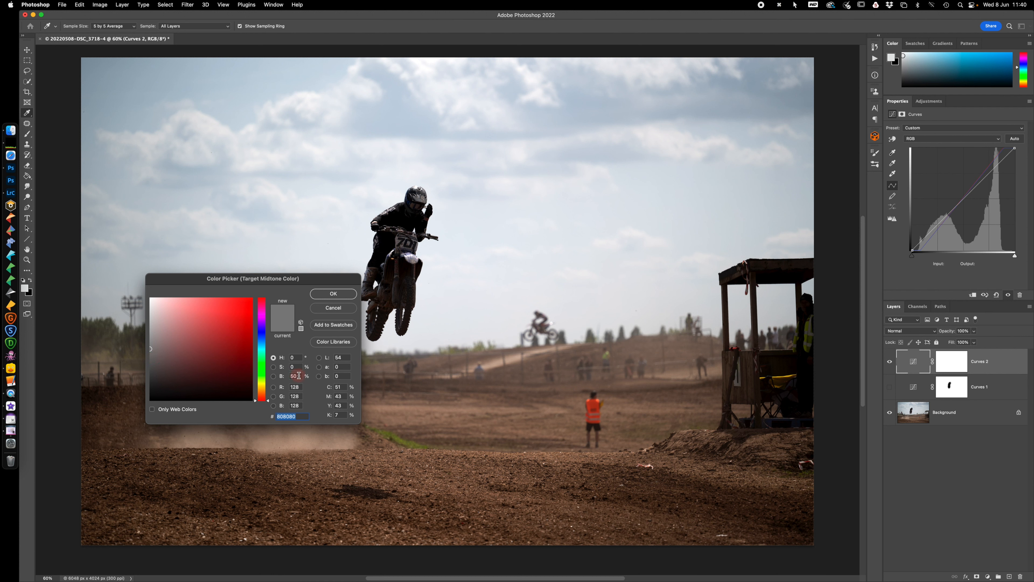
left_click(149, 349)
left_click_drag(149, 349, 198, 350)
left_click(330, 294)
left_click(335, 295)
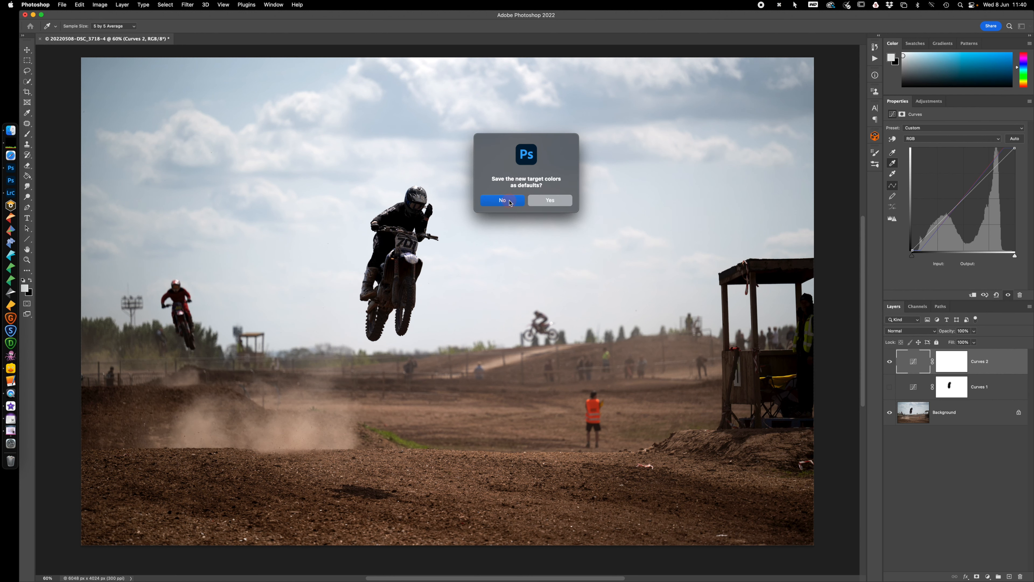
left_click(509, 202)
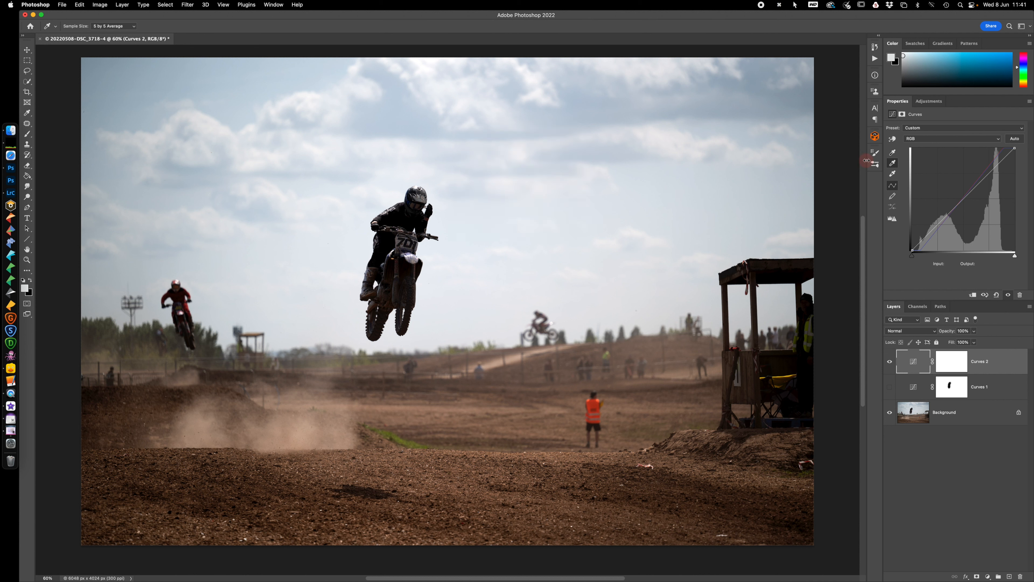
Sample the airborne rider's helmet as the midtone and reset the Curves 2 adjustment
left_click(417, 187)
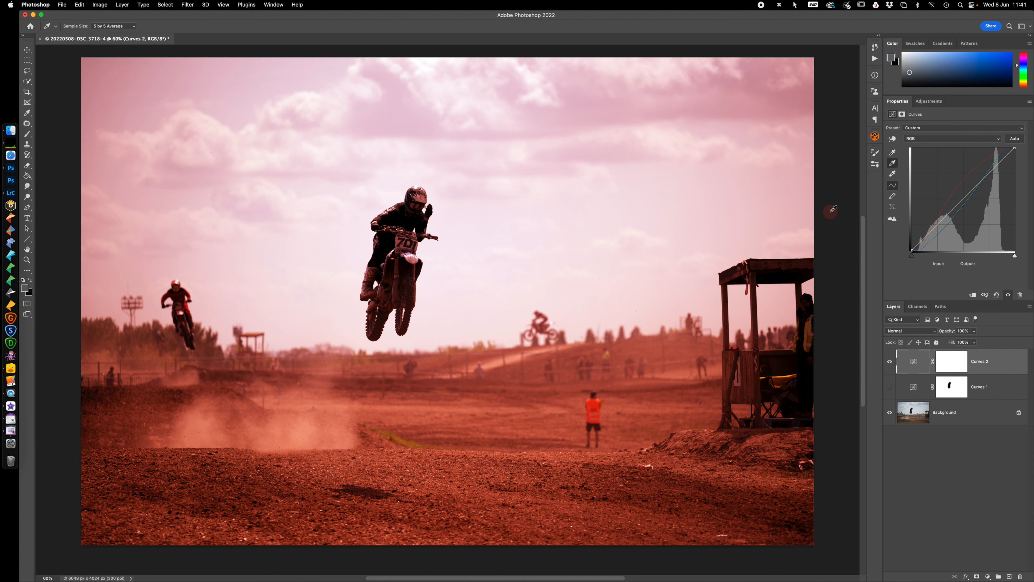
left_click(996, 295)
left_click(996, 294)
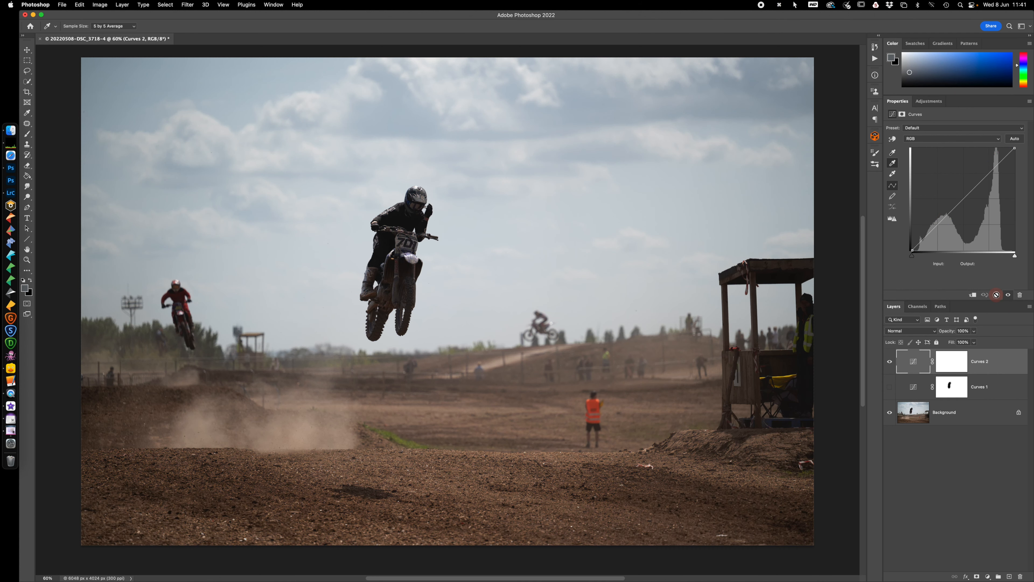
double_click(893, 153)
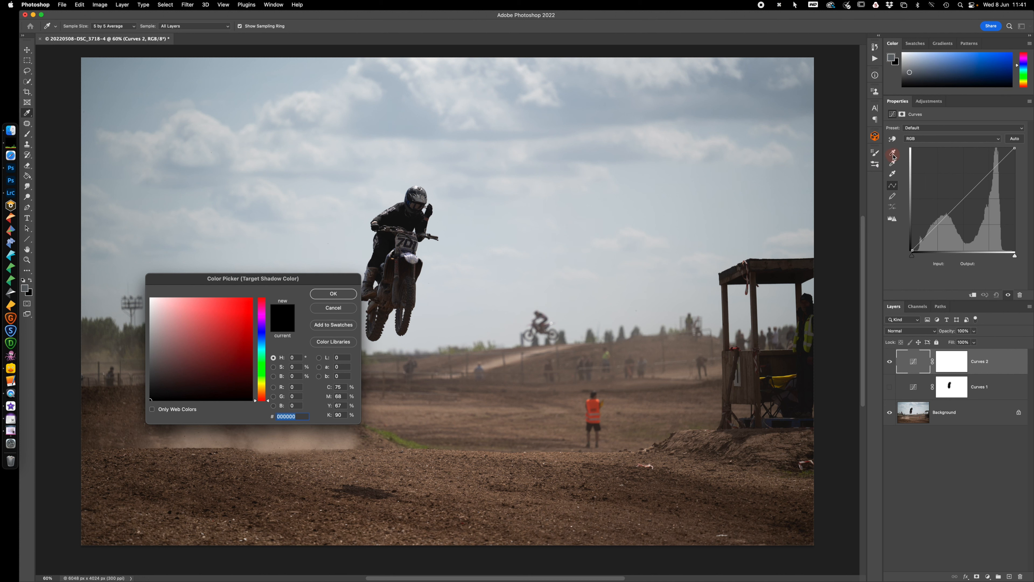
left_click(555, 253)
left_click(333, 294)
left_click(954, 363)
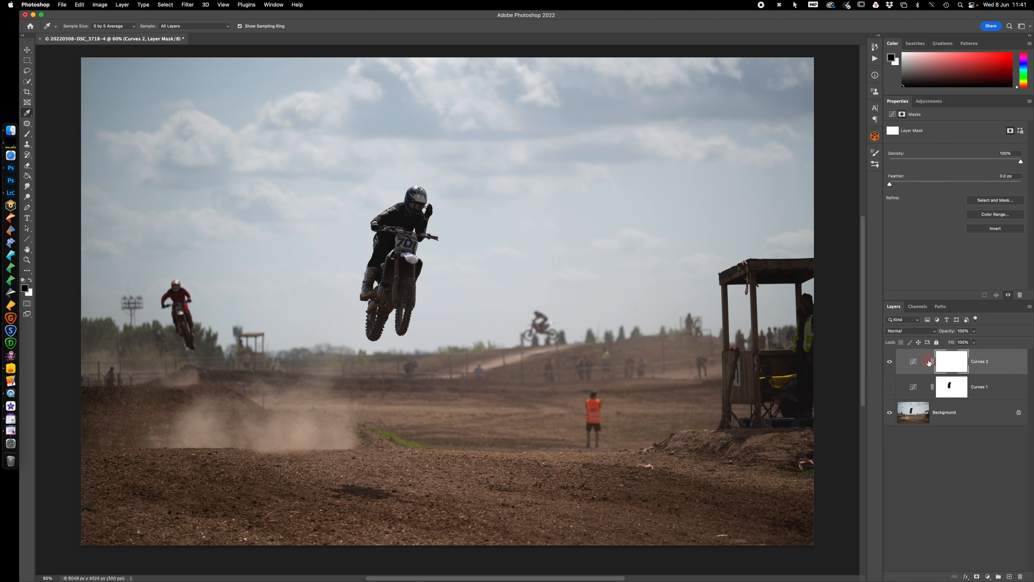
left_click(913, 362)
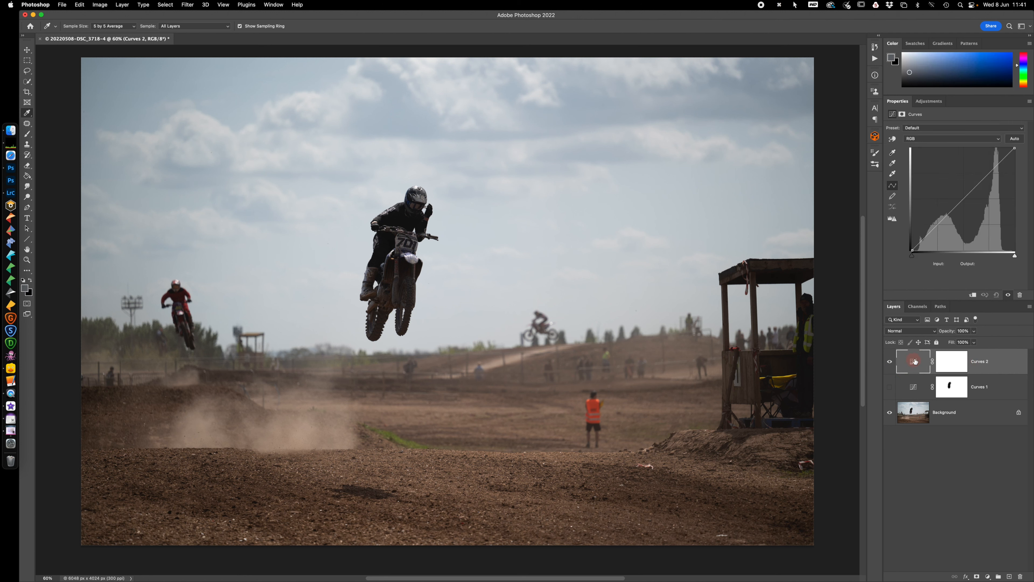
Set the target shadow colour to dark purple, about 231a2f, without saving it as a default, and sample the airborne rider's dark clothing
double_click(892, 153)
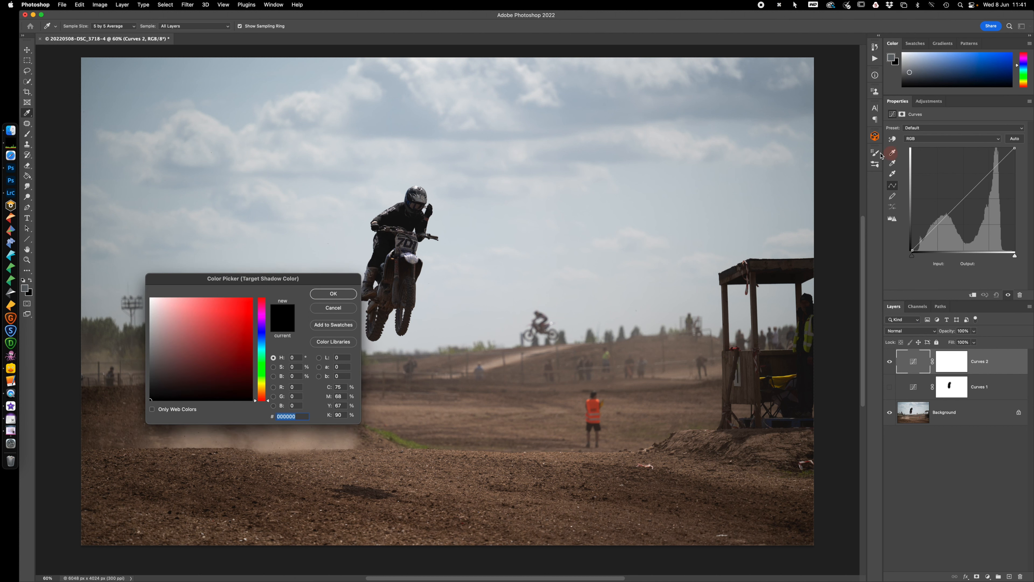
left_click(261, 325)
left_click_drag(153, 399, 195, 381)
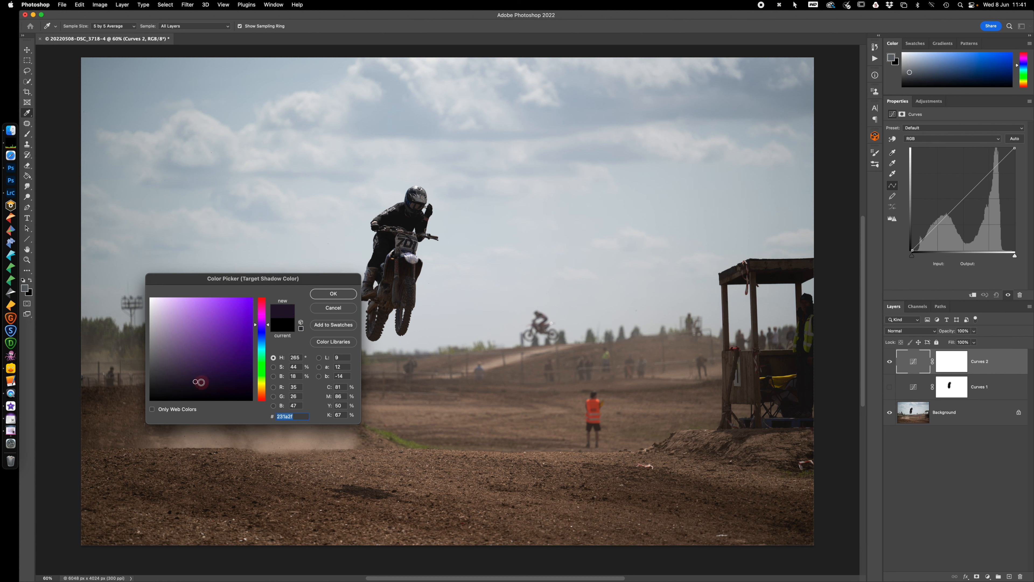
left_click(199, 382)
left_click_drag(198, 381, 199, 381)
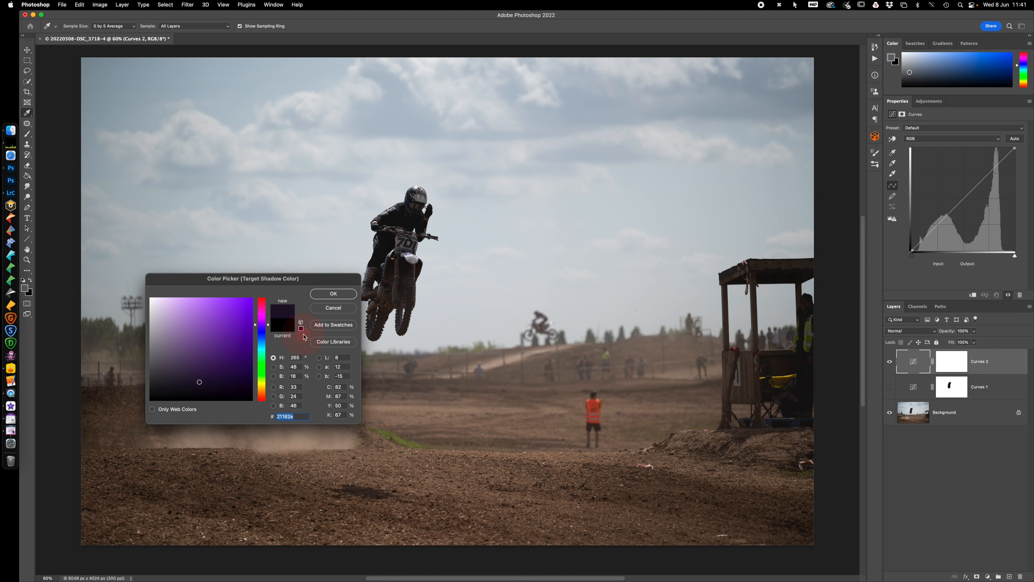
left_click(344, 294)
left_click(505, 200)
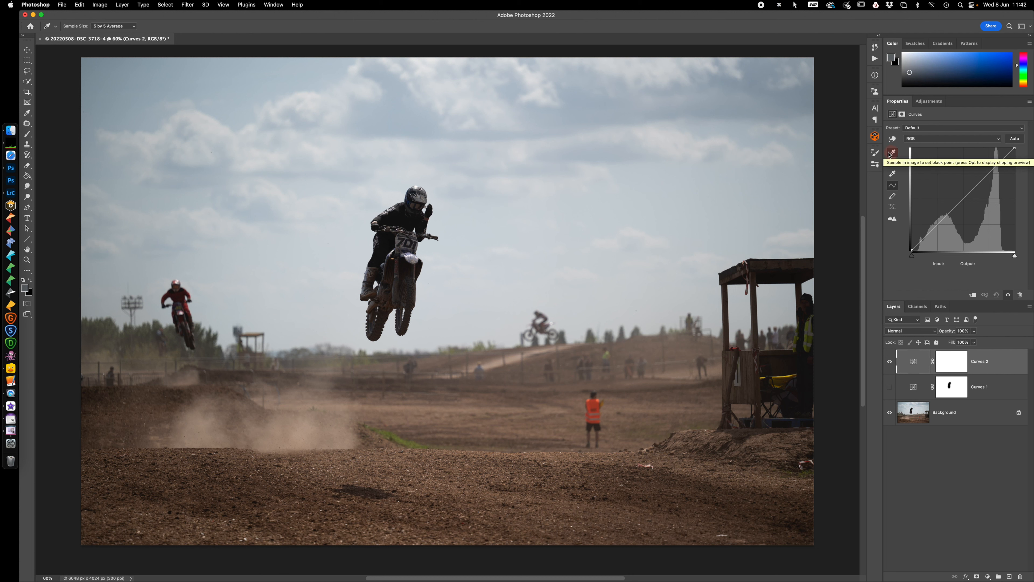
left_click(893, 153)
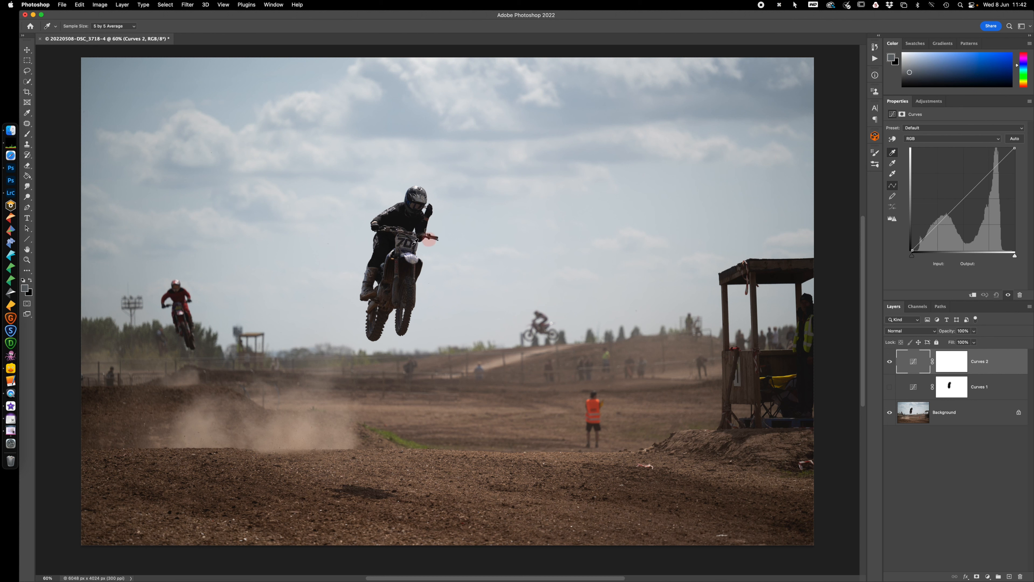
left_click(387, 249)
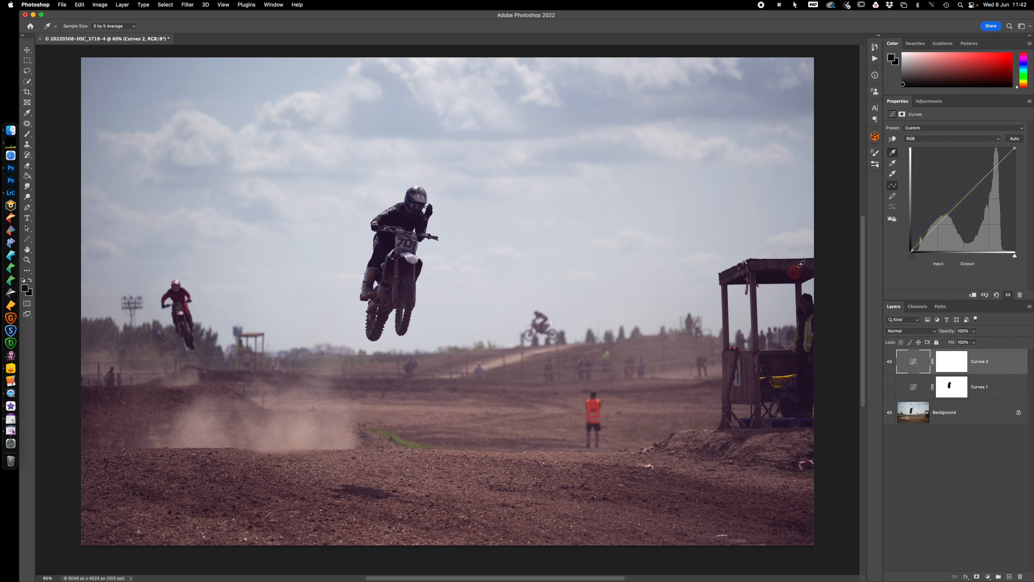
Set the target highlight colour to pale yellow fff9ba without saving it as a default, and sample the bright cloud above the distant red rider
double_click(892, 174)
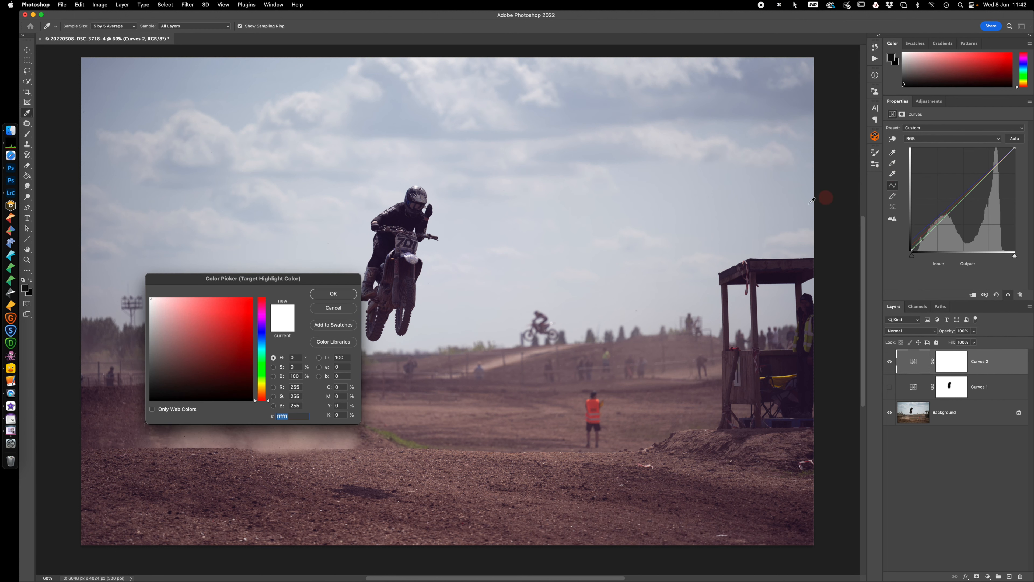
left_click(262, 383)
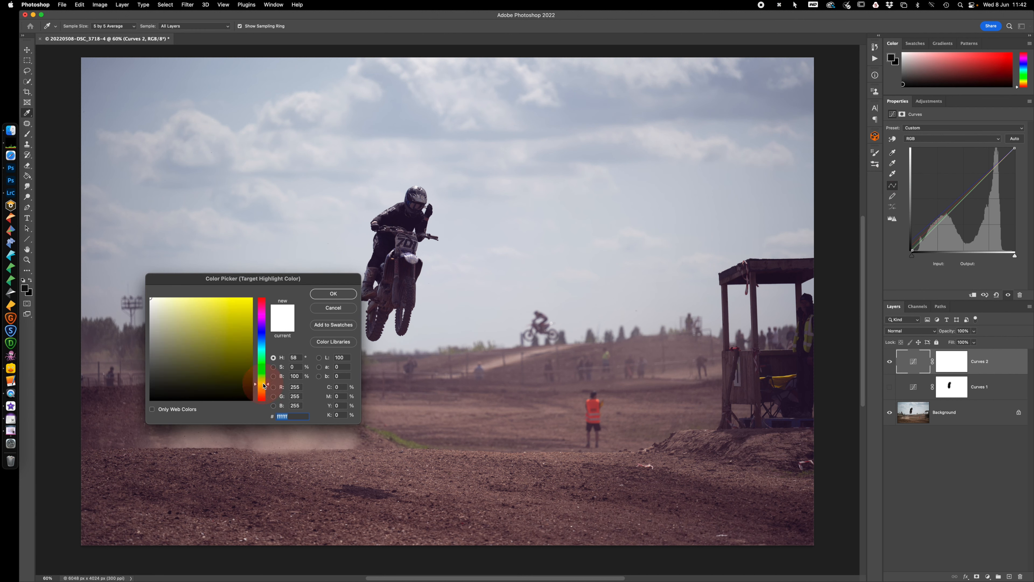
left_click_drag(152, 303, 178, 298)
left_click(264, 386)
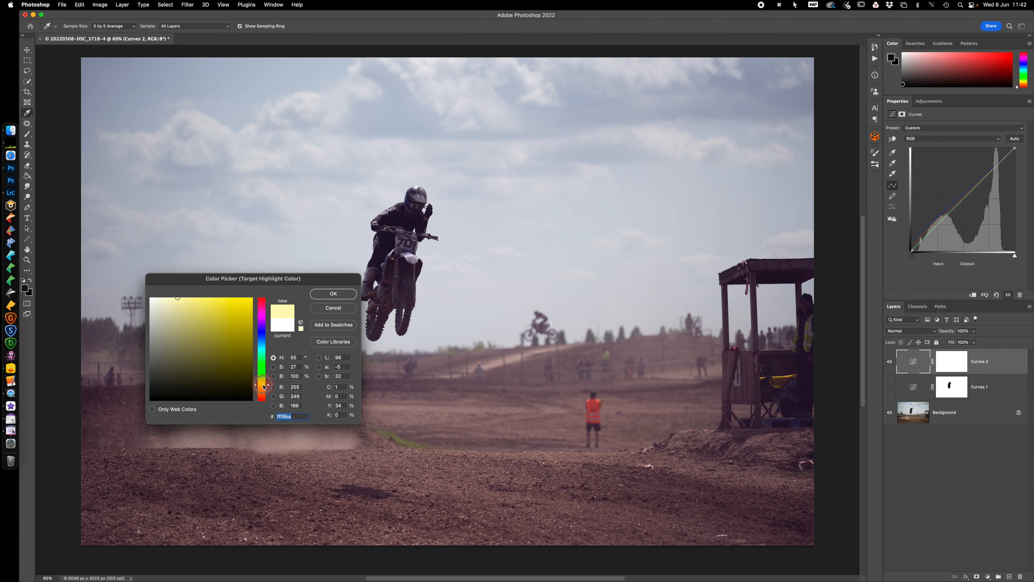
left_click(337, 293)
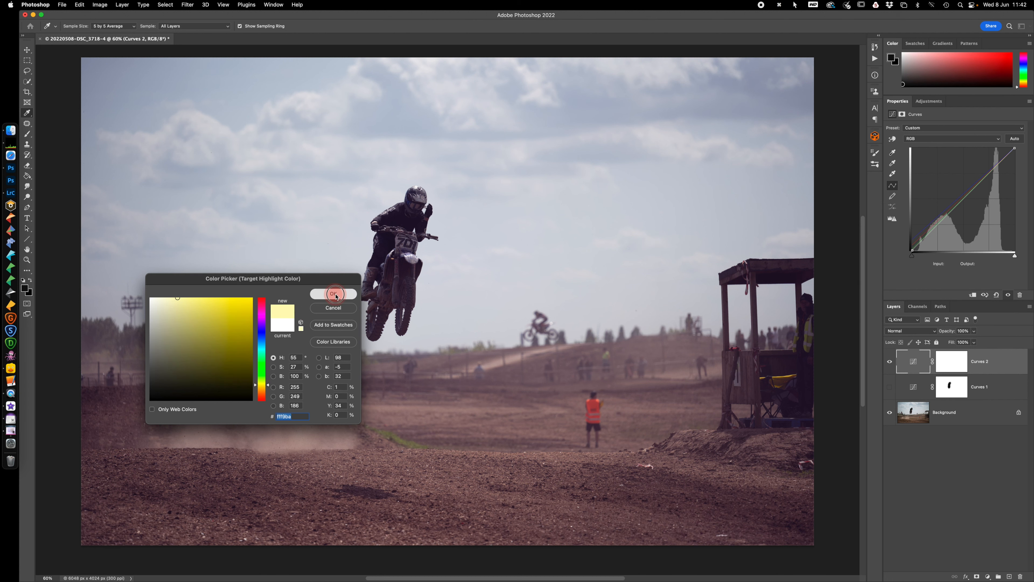
left_click(497, 202)
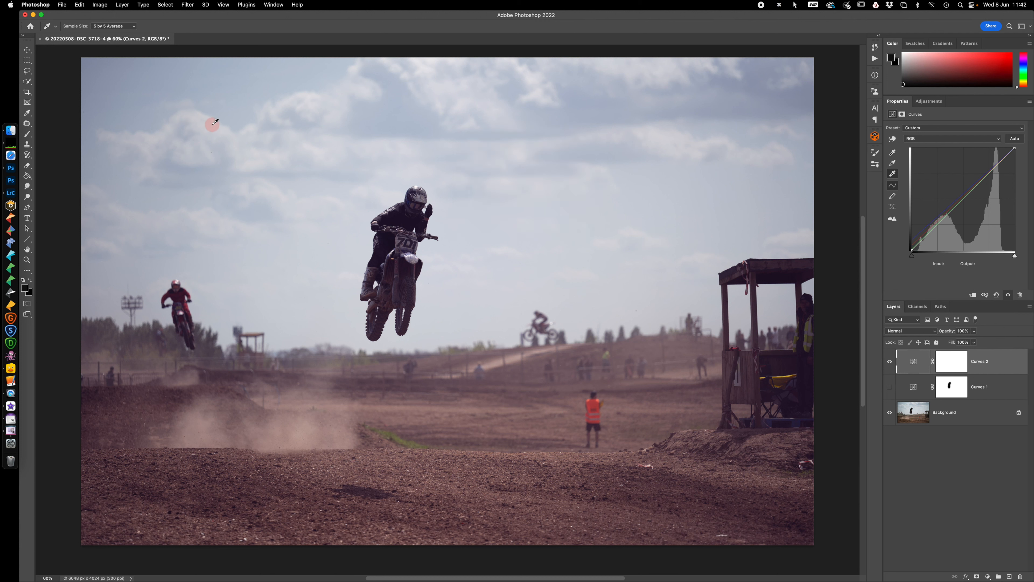
left_click(207, 115)
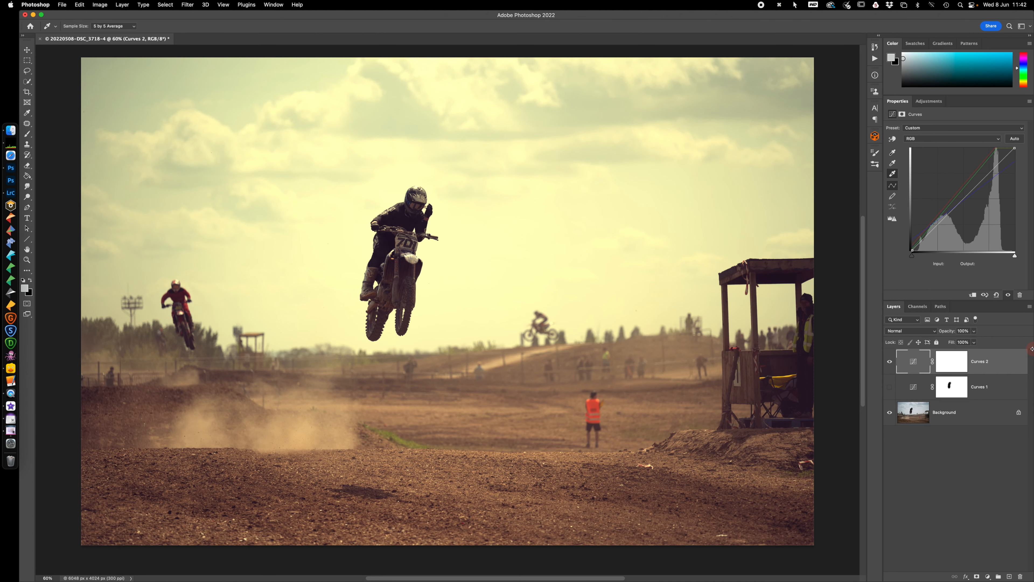
Set the Curves target midtone colour to muted blue 59607f without saving it as a default, and sample the airborne rider's helmet
left_click(892, 163)
left_click(893, 164)
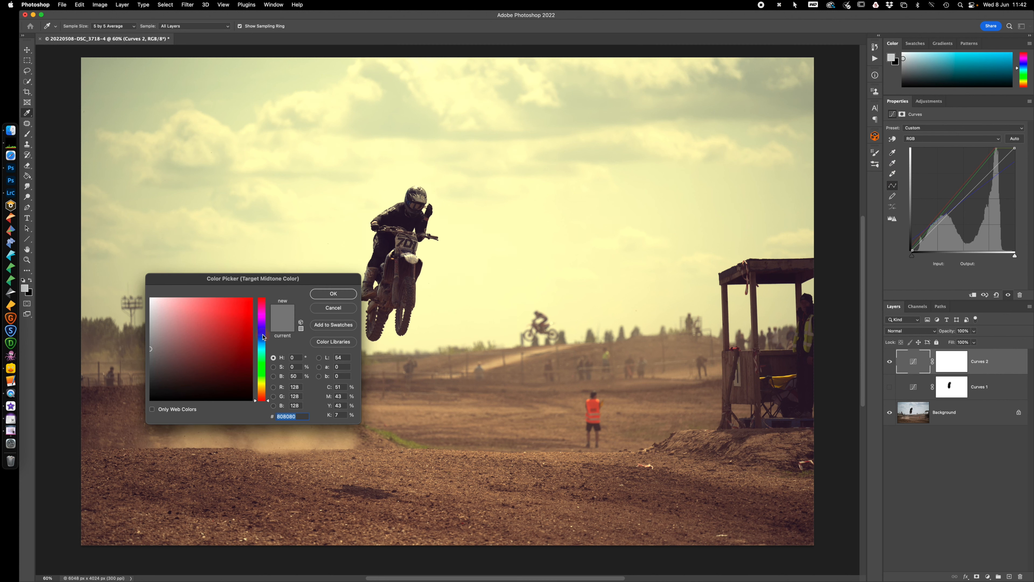
left_click(262, 335)
left_click(151, 349)
left_click_drag(151, 349, 182, 348)
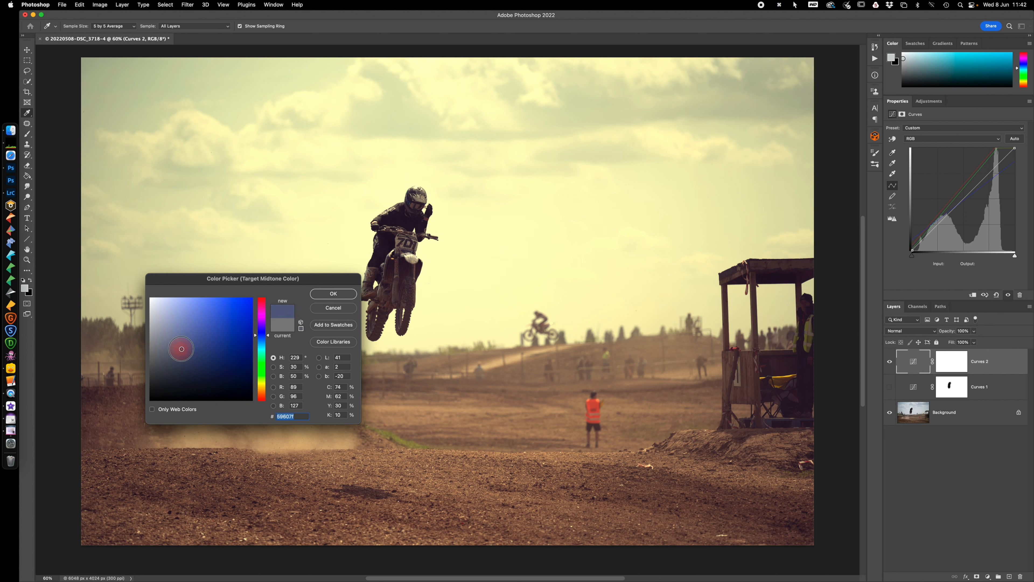
left_click(336, 294)
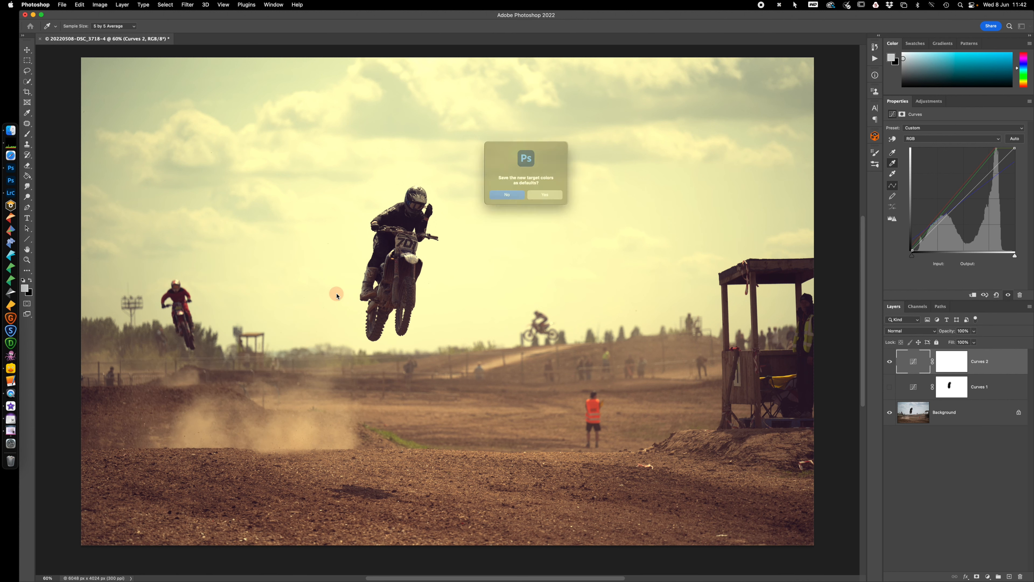
left_click(501, 200)
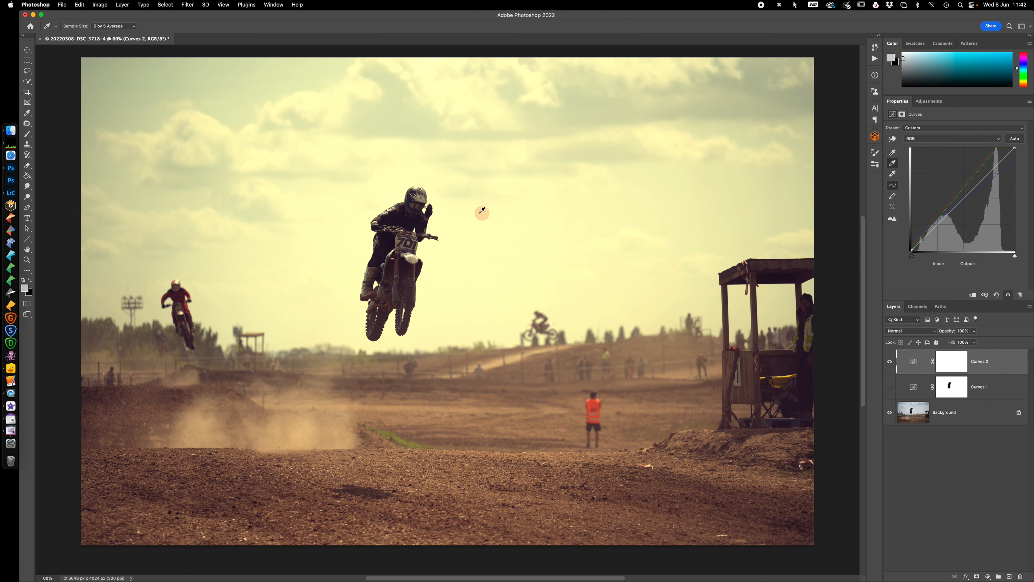
left_click(419, 188)
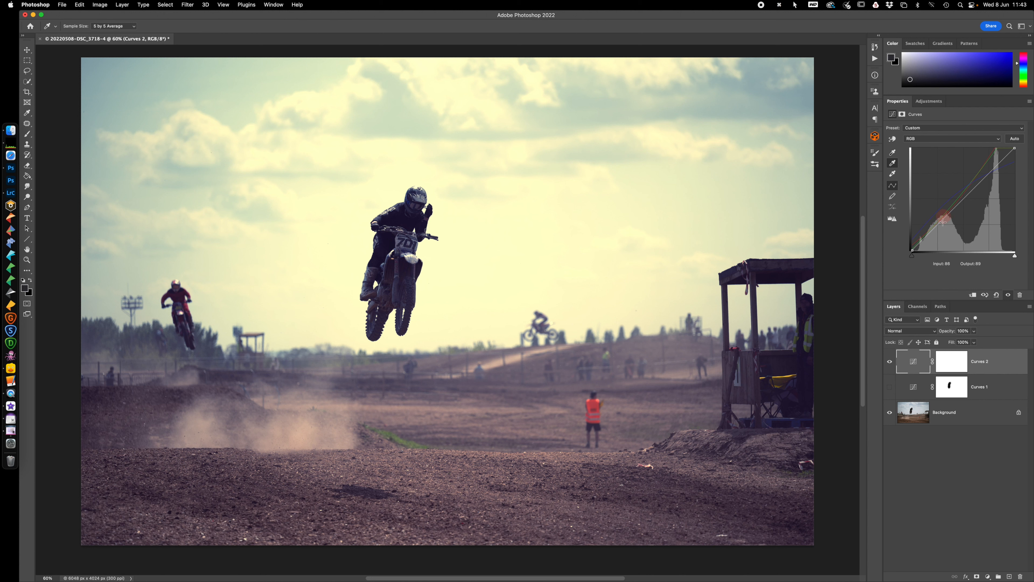
Select the Curves 2 adjustment layer and reset its curve to the default
left_click(956, 366)
left_click(956, 412)
left_click(912, 413)
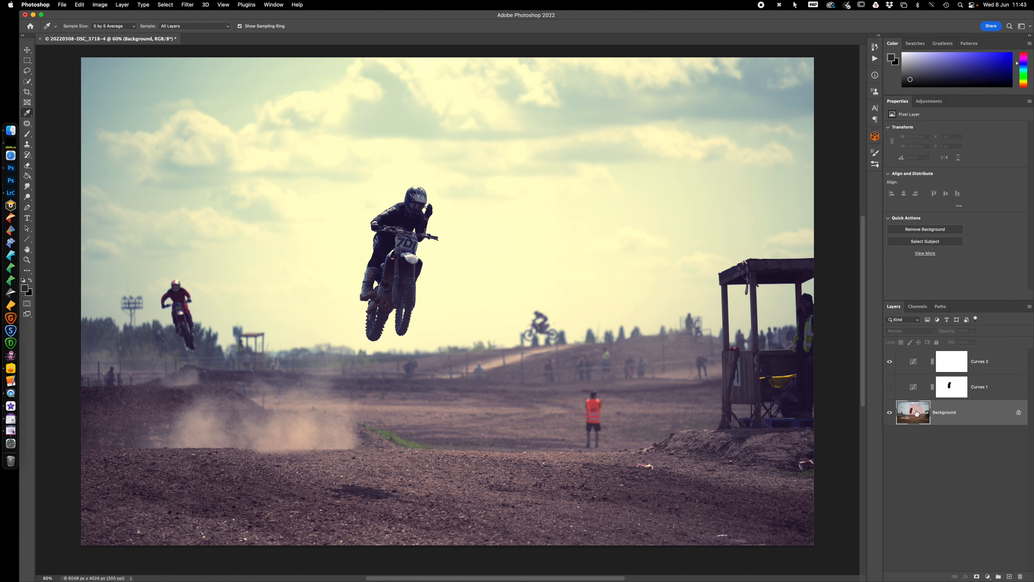
left_click(914, 362)
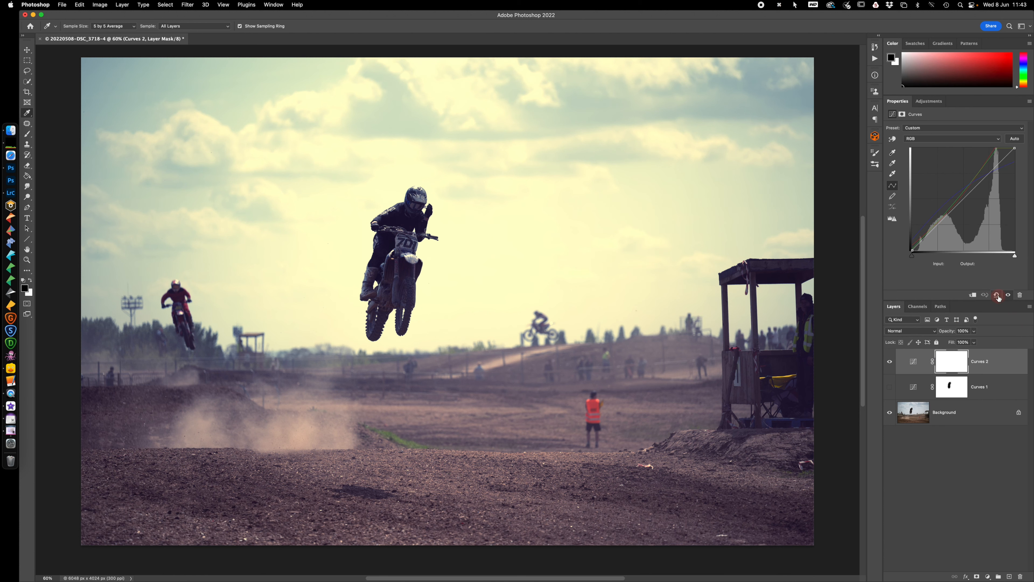
left_click(997, 295)
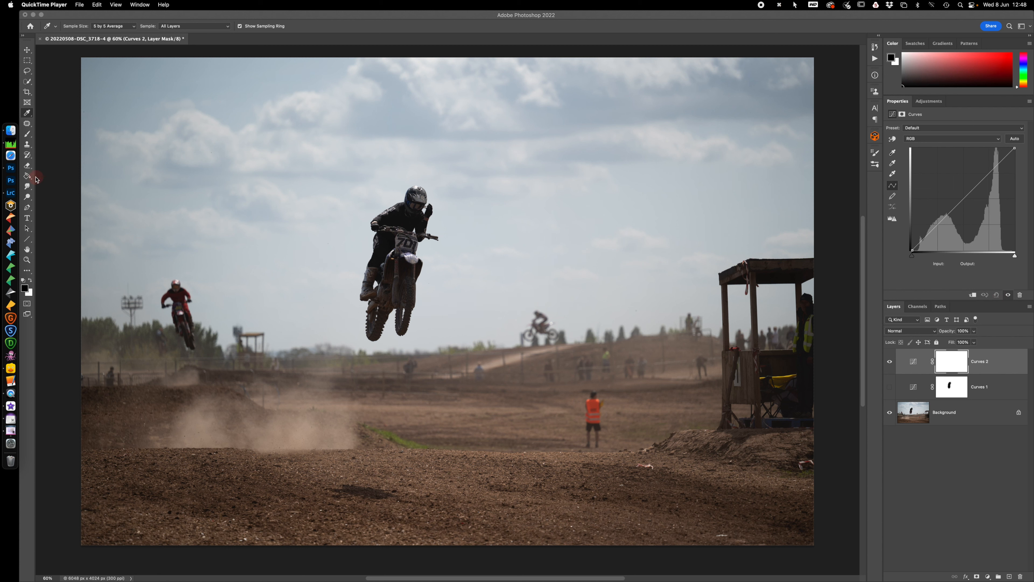
Activate the Gradient tool and add a Gradient Map adjustment layer above Curves 2
left_click(29, 179)
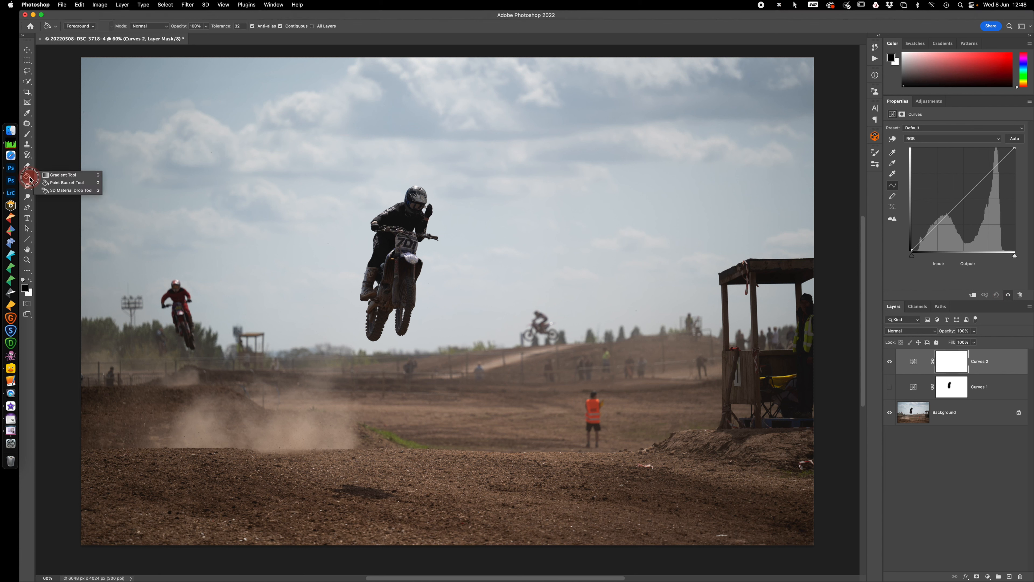
left_click(61, 175)
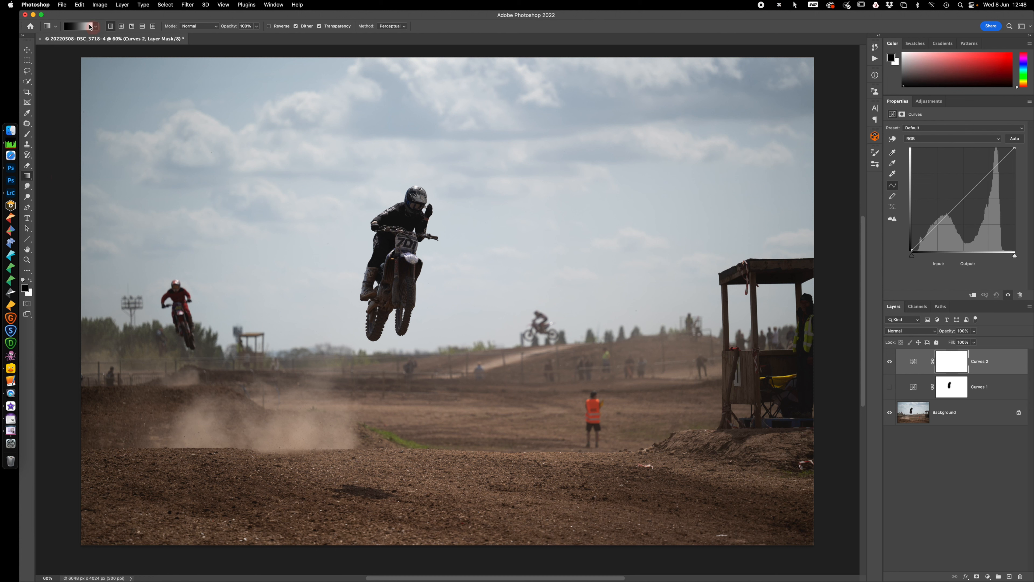
left_click(988, 576)
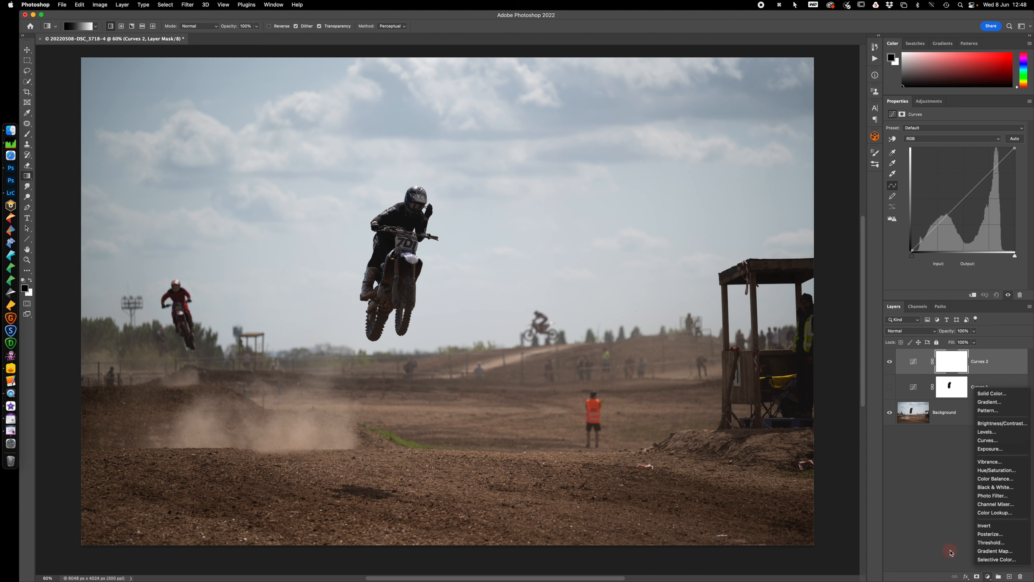
left_click(1001, 551)
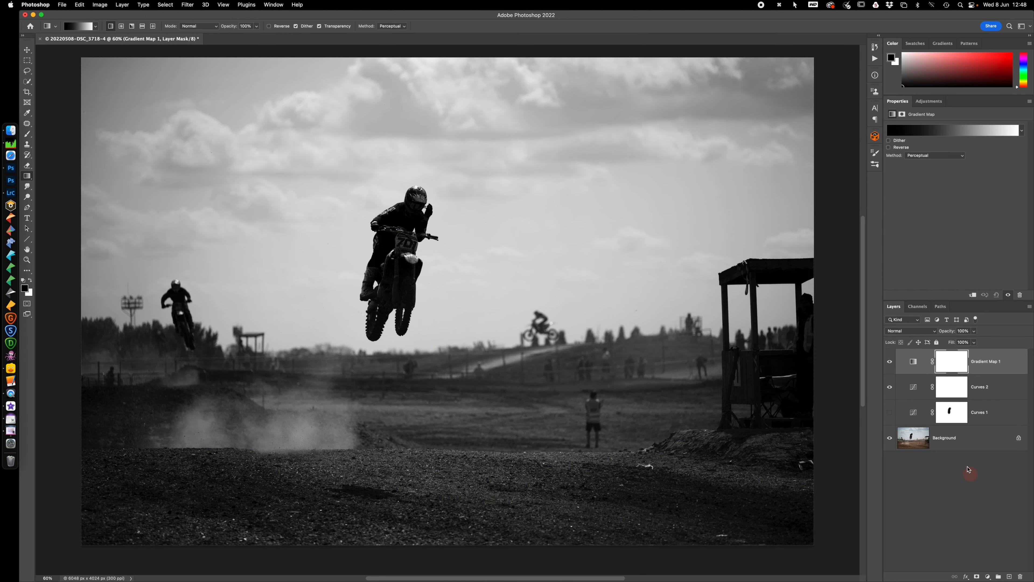
Open the Gradient Map layer's black-to-white gradient in the Gradient Editor
left_click(913, 362)
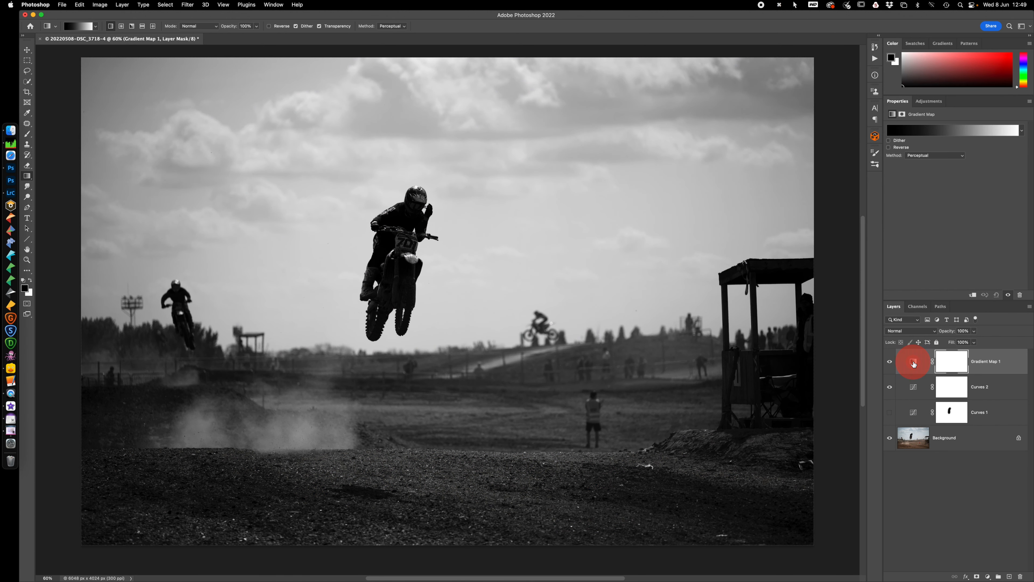
left_click(926, 131)
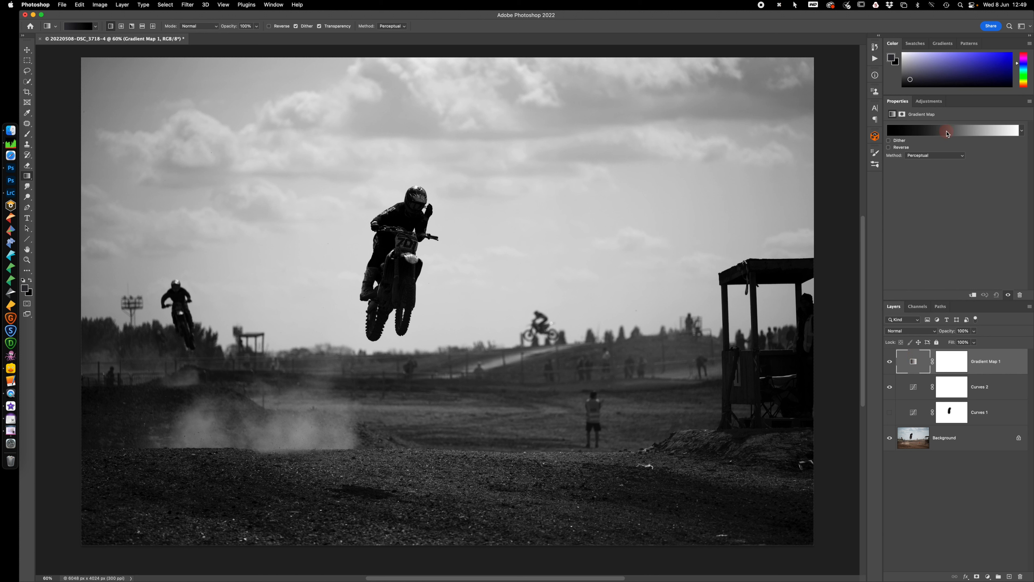
left_click(269, 5)
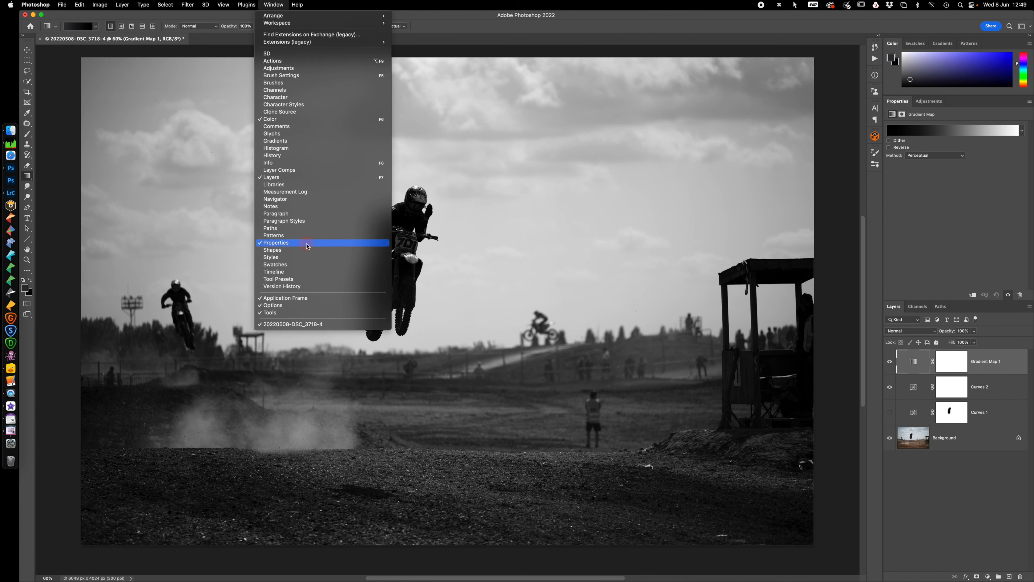
left_click(939, 135)
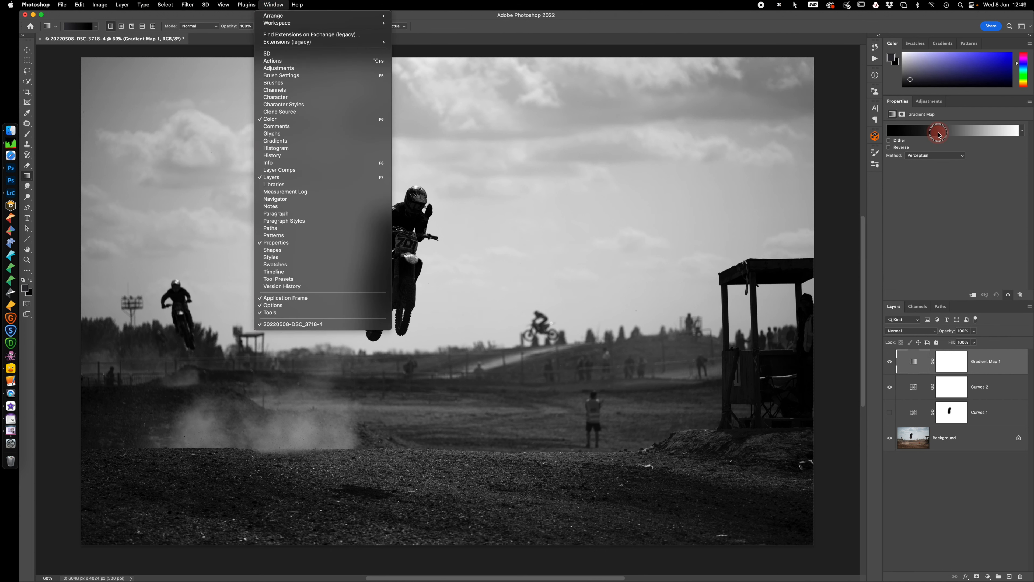
left_click(939, 135)
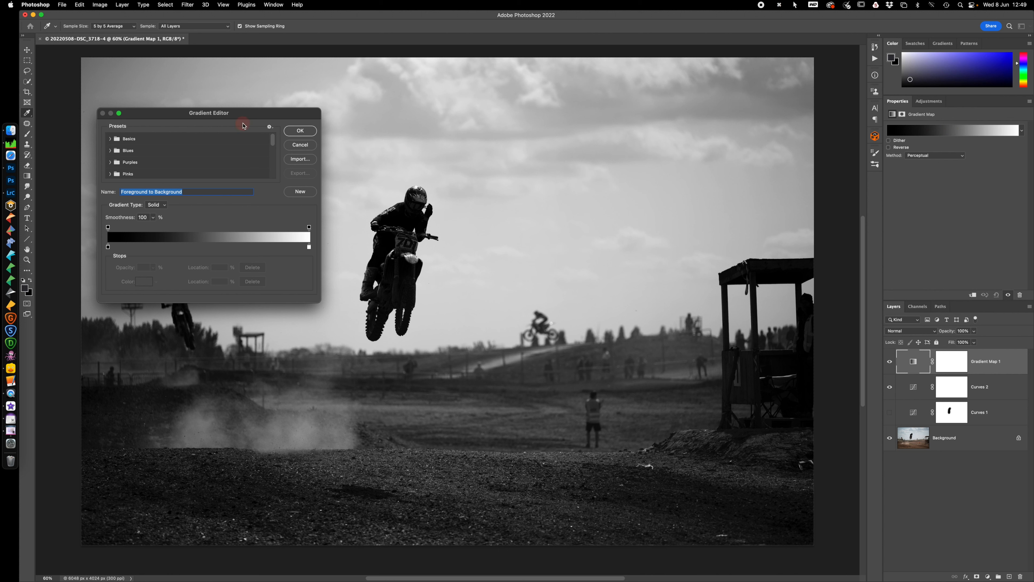
left_click_drag(248, 116, 322, 115)
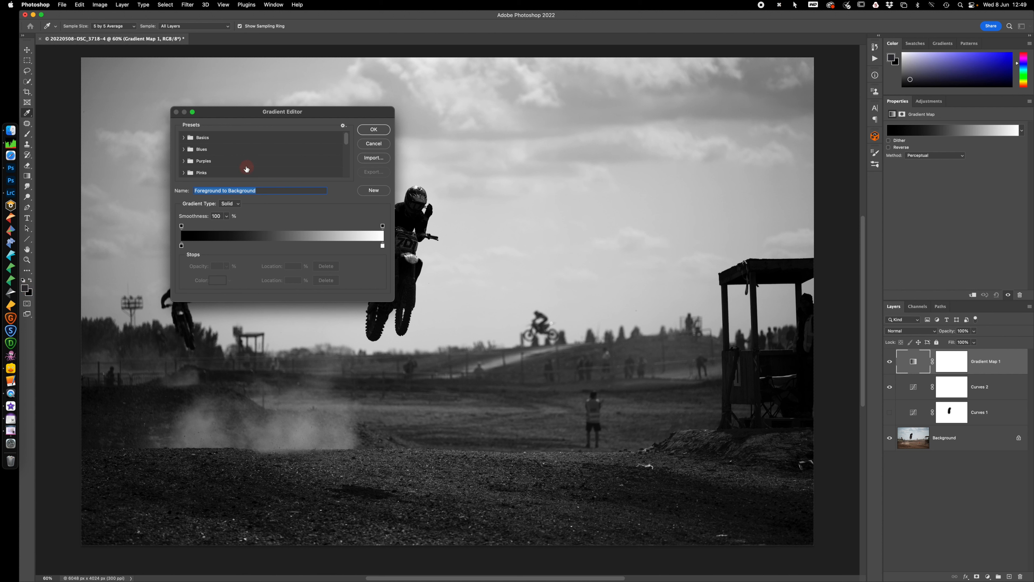
Expand the Photographic Toning presets inside Legacy Gradients and move the Gradient Editor clear of the airborne rider
scroll(247, 169, "down", 5)
scroll(247, 170, "down", 2)
scroll(247, 169, "down", 2)
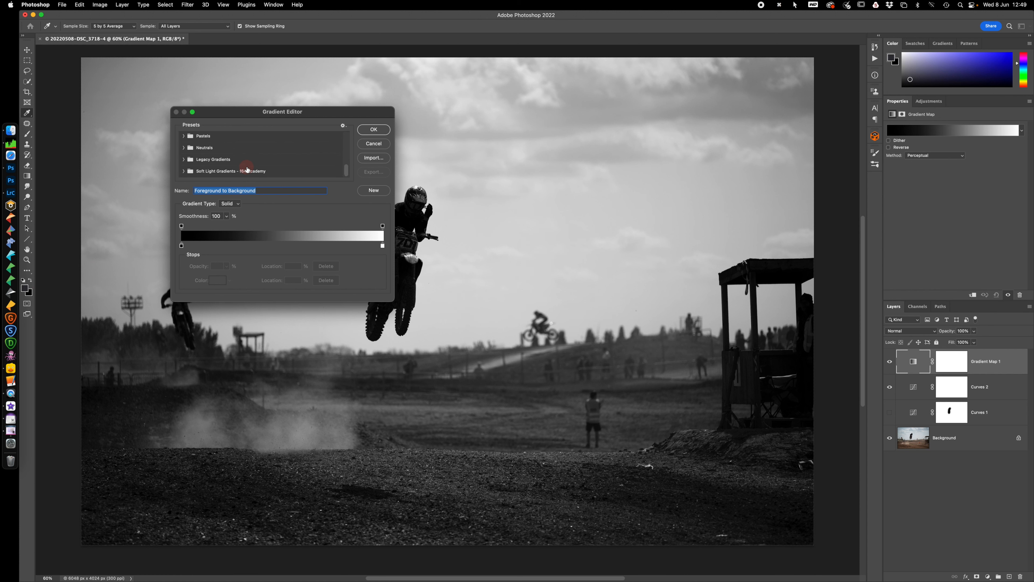
left_click(183, 159)
scroll(242, 167, "down", 5)
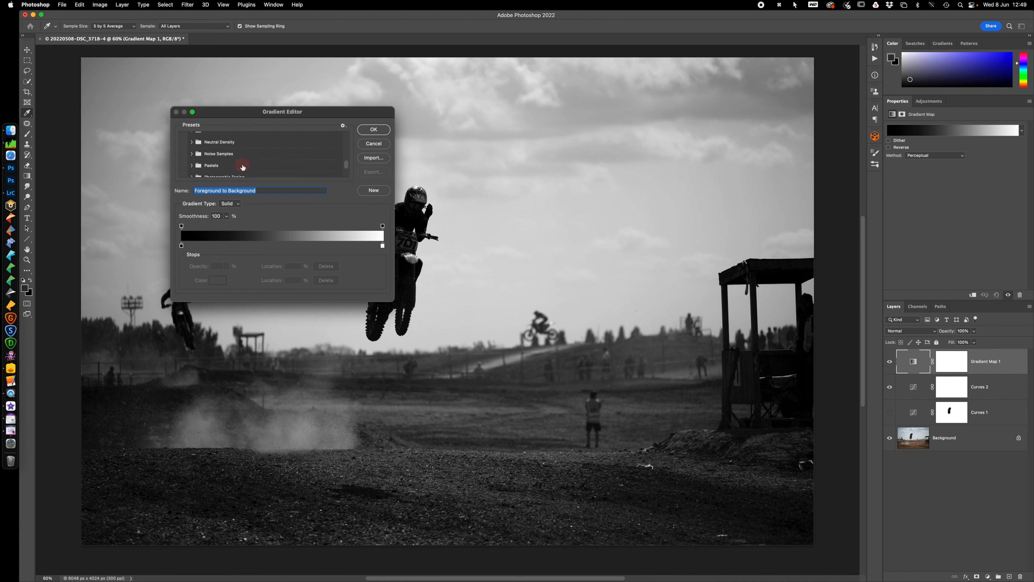
left_click(193, 170)
left_click_drag(234, 115, 563, 39)
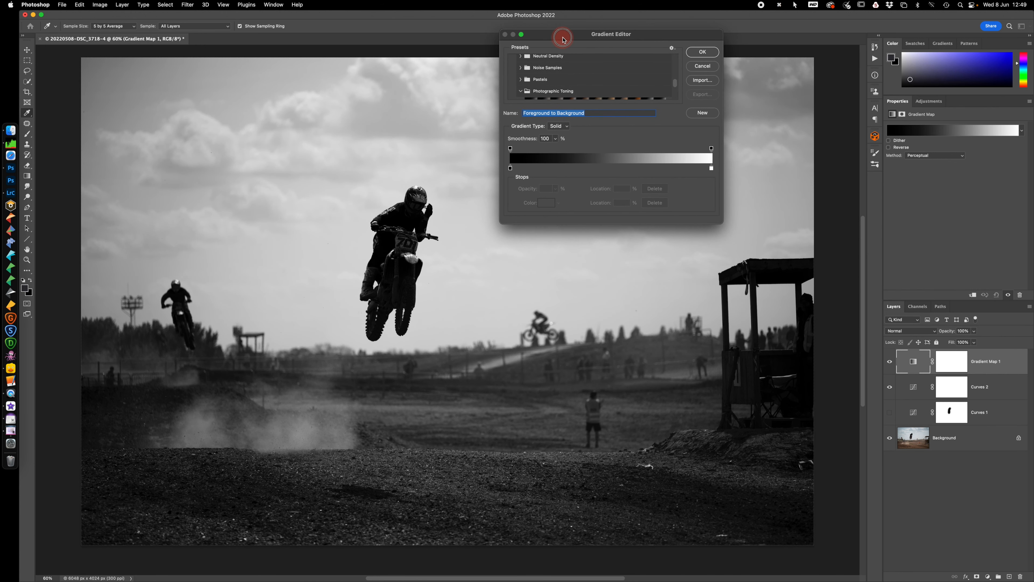
scroll(580, 84, "down", 2)
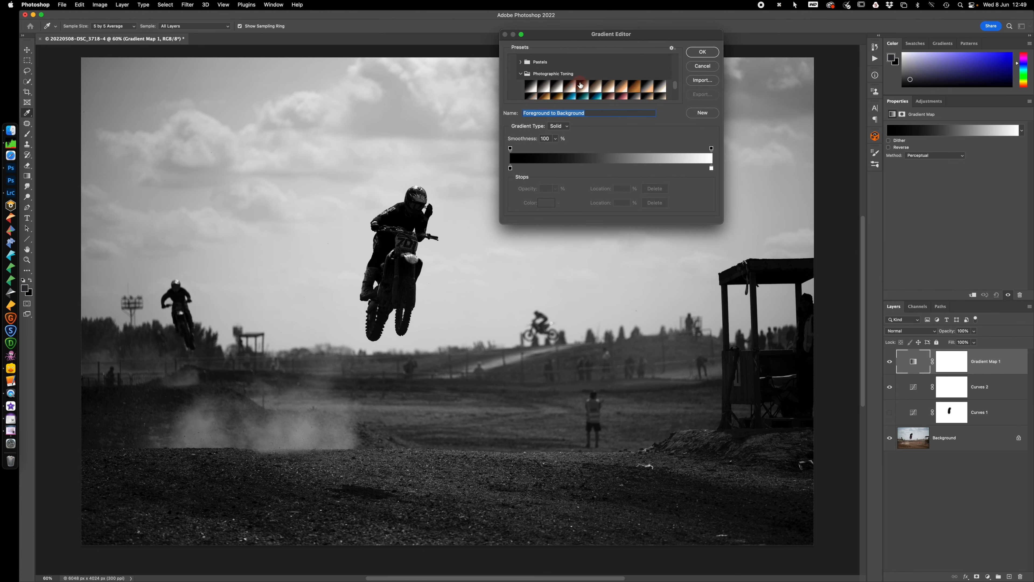
Try several Photographic Toning presets on the photo, including Selenium 2, Cyanotype, Sepia-Selenium 3, Sepia-Selenium 1, Gold 1 and Blue 1
left_click(529, 78)
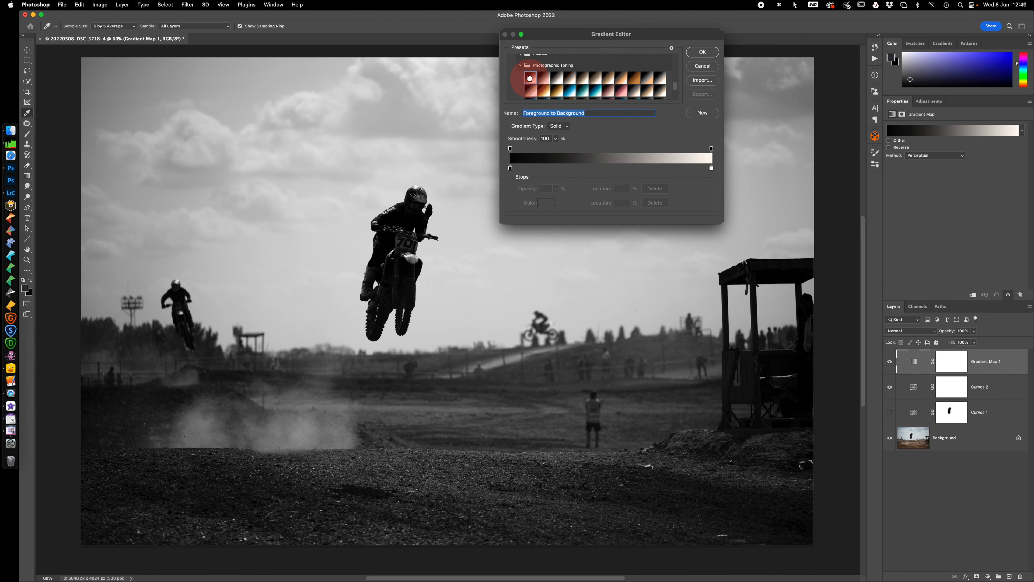
left_click(555, 77)
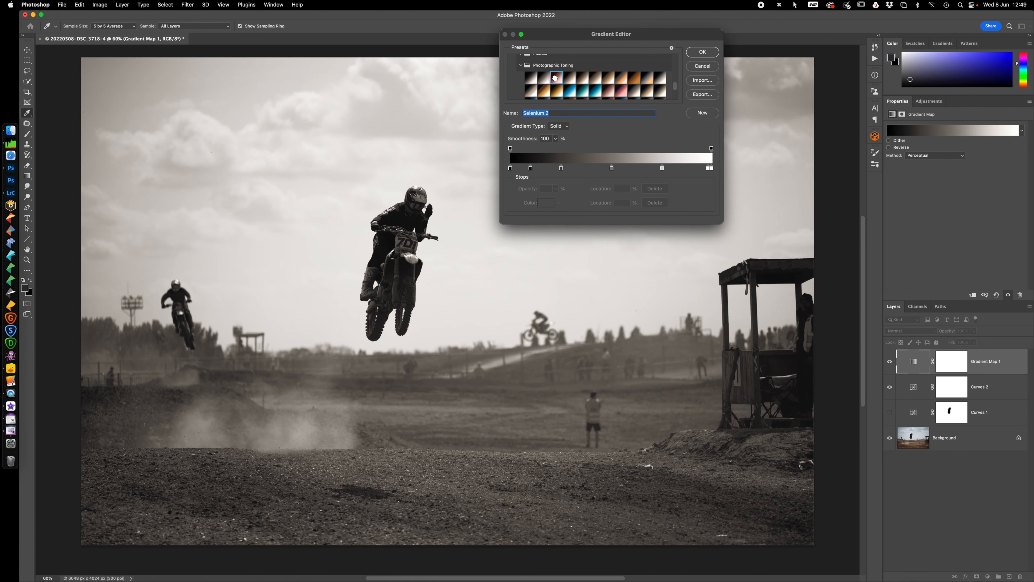
left_click(595, 92)
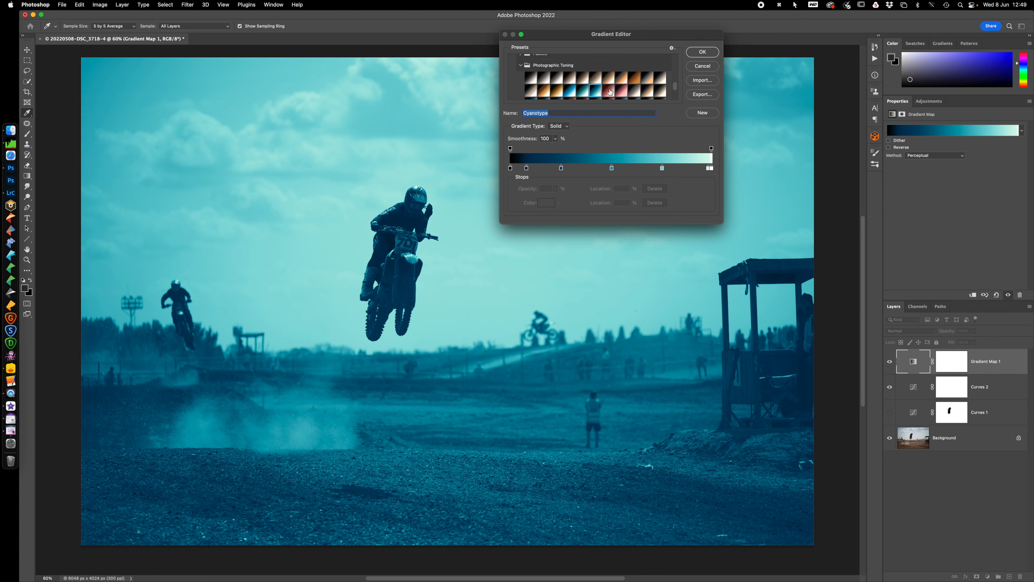
left_click(660, 78)
left_click(660, 92)
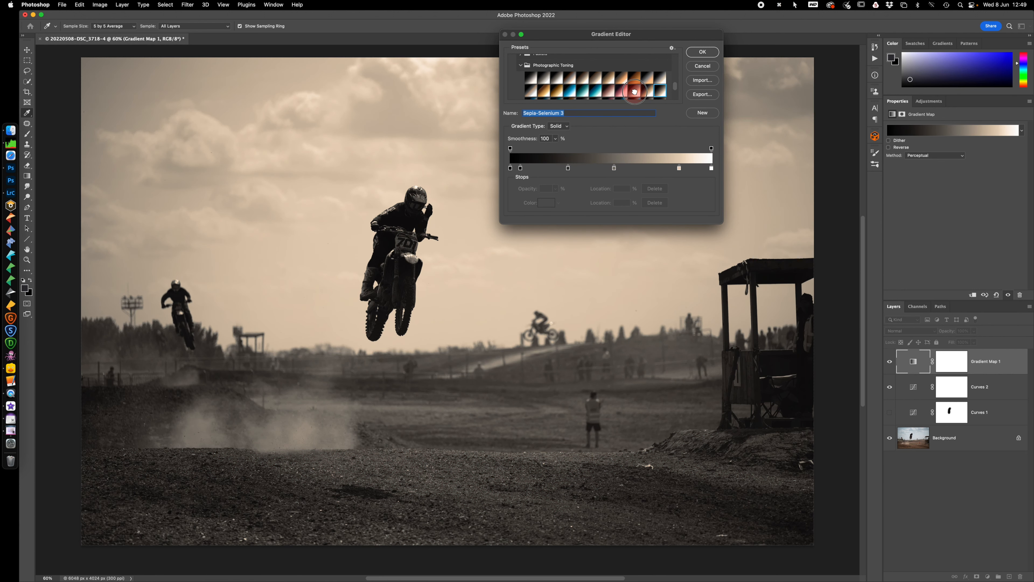
left_click(635, 91)
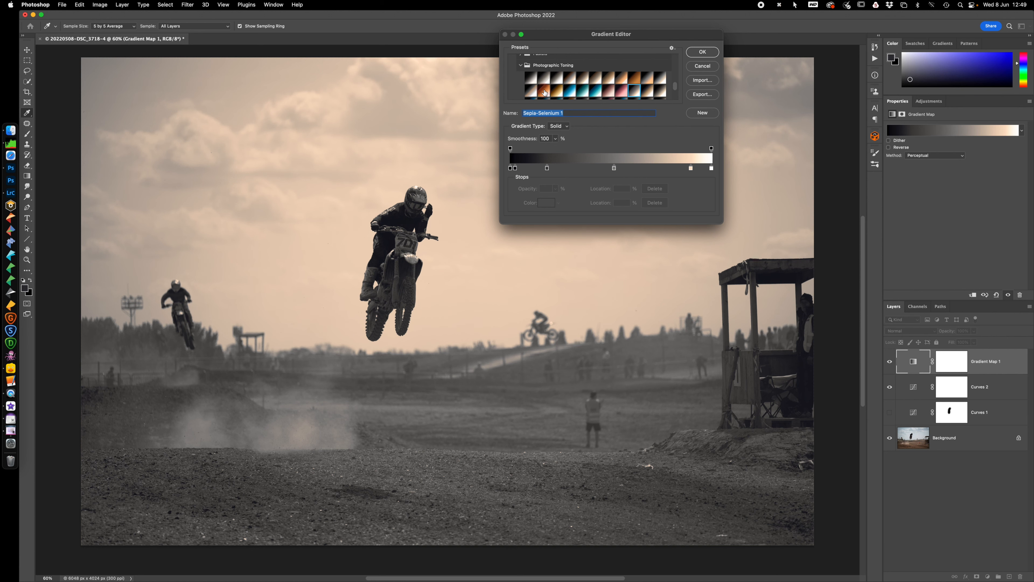
left_click(545, 92)
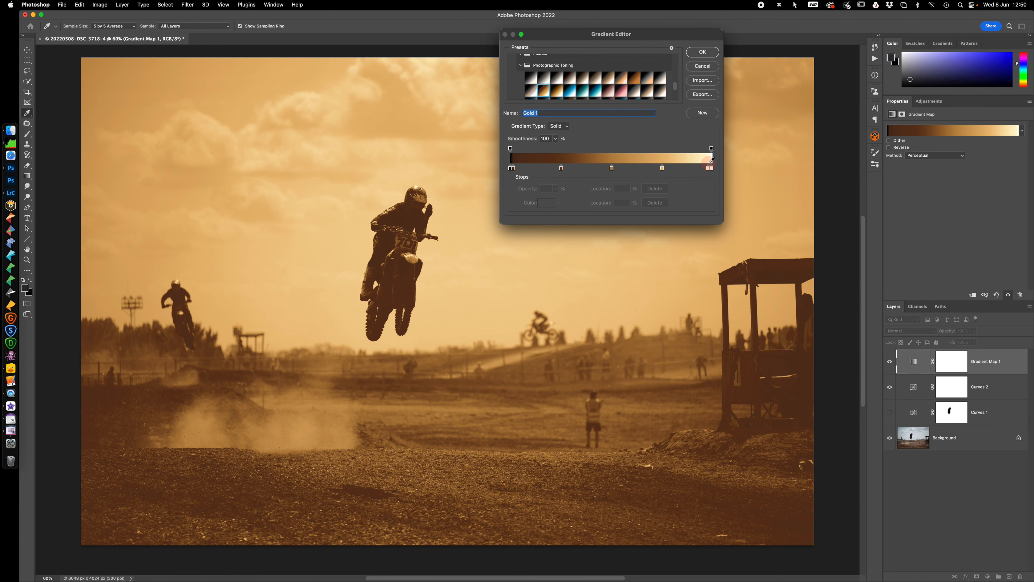
left_click(569, 90)
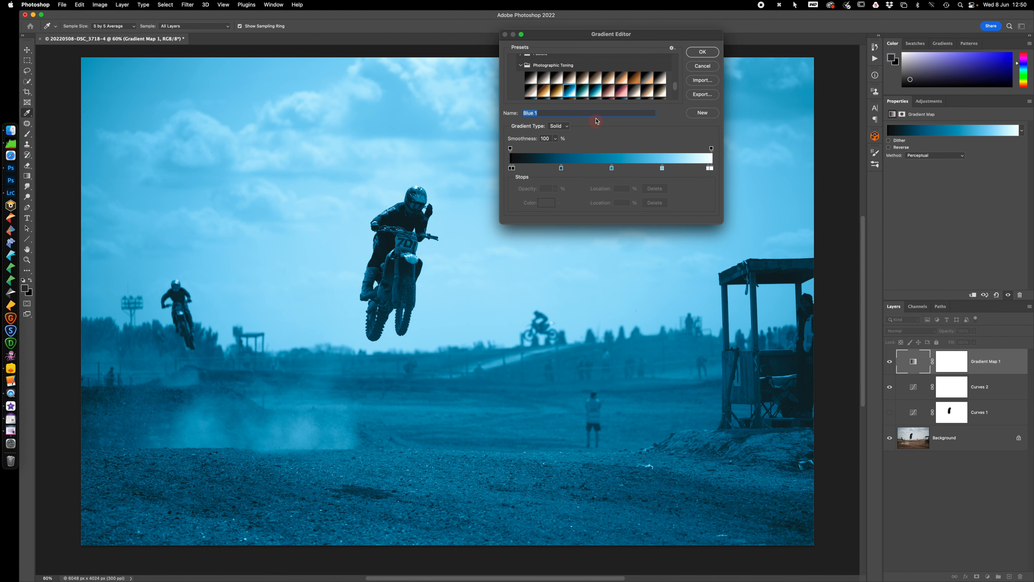
Apply the Sepia 1 toning preset to the Gradient Map layer
left_click(571, 79)
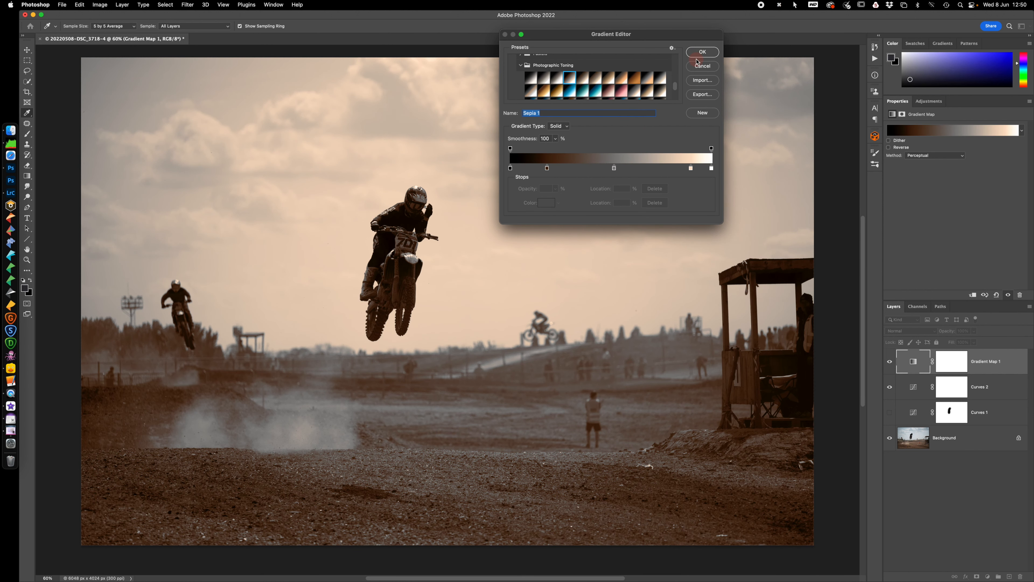
left_click(703, 52)
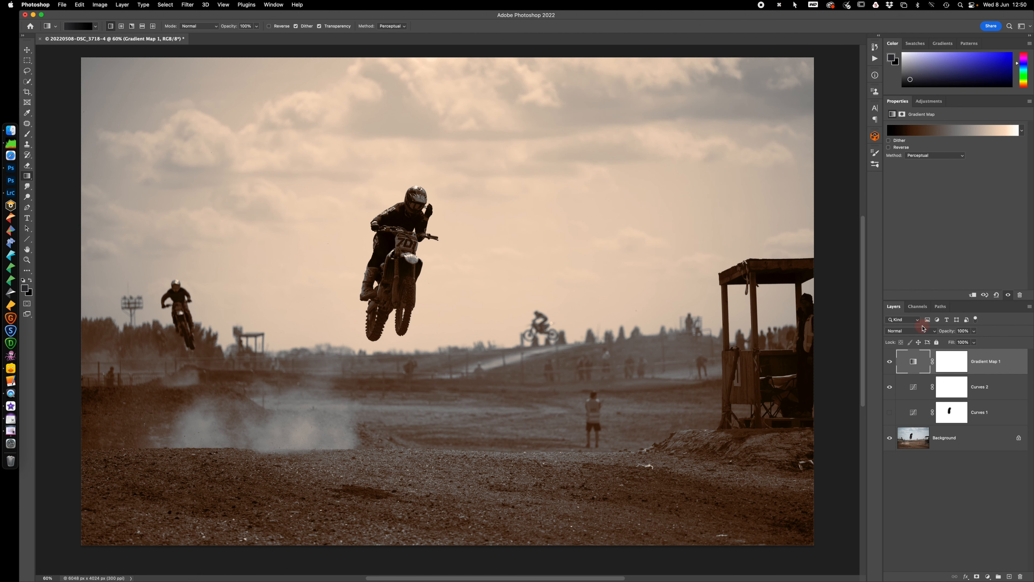
Preview blend modes such as Lighter Color on the Gradient Map layer, keep Normal, and try out its opacity
left_click(911, 335)
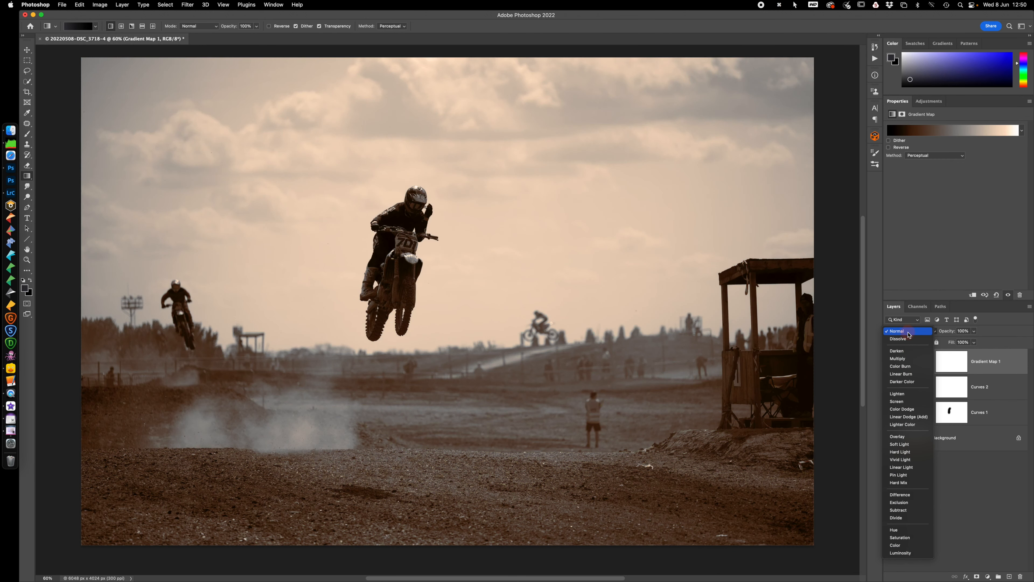
left_click(910, 334)
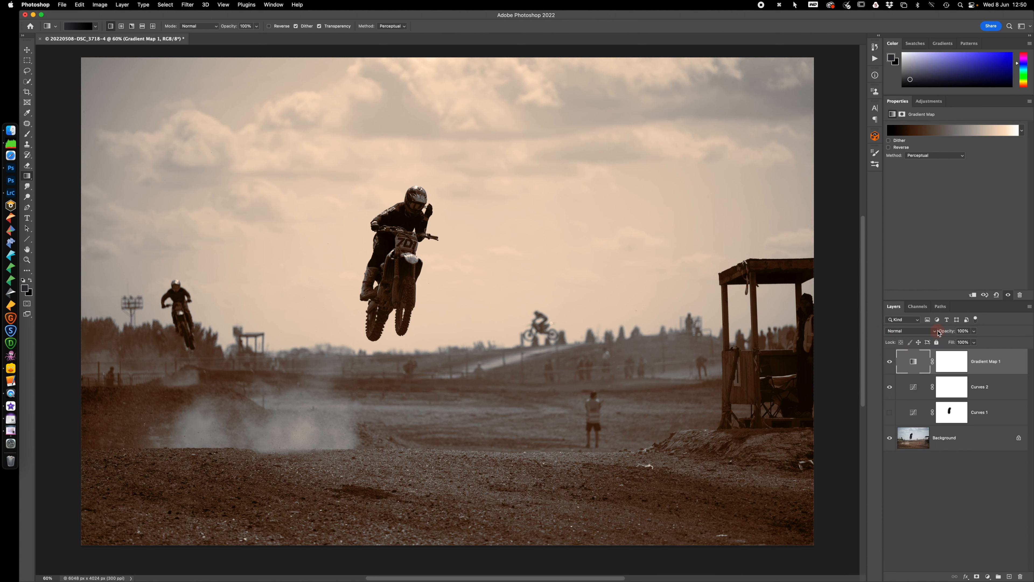
left_click_drag(950, 333, 1002, 335)
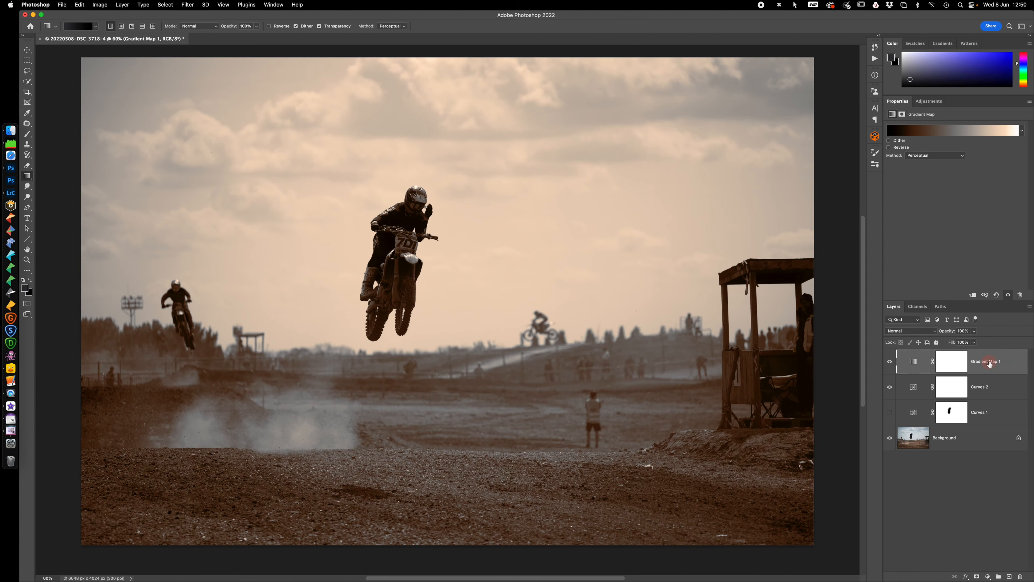